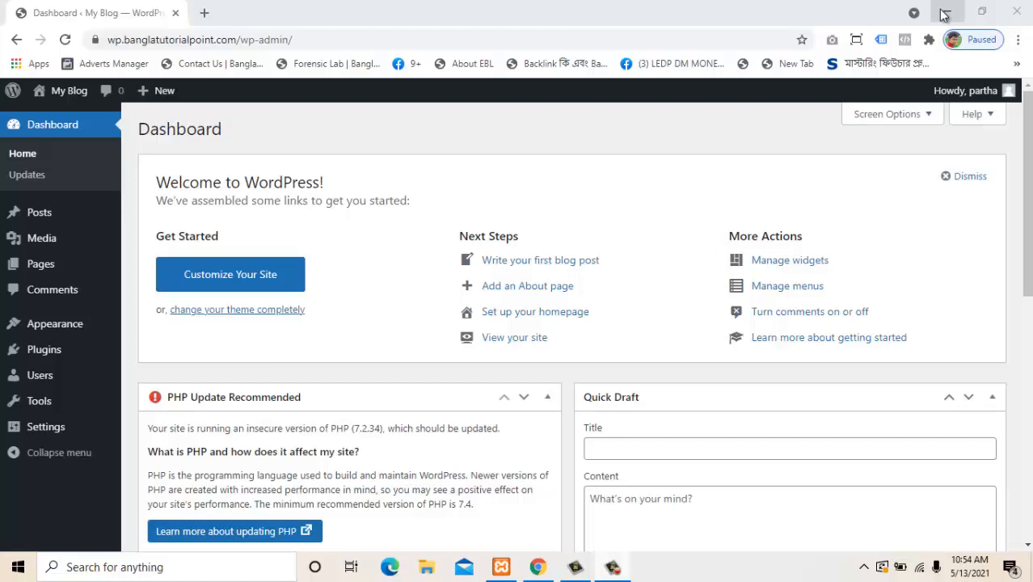
Step: Search Google for "themeforest" in a new browser tab and open the ThemeForest website
{"action": "left_click", "coordinate": [944, 12]}
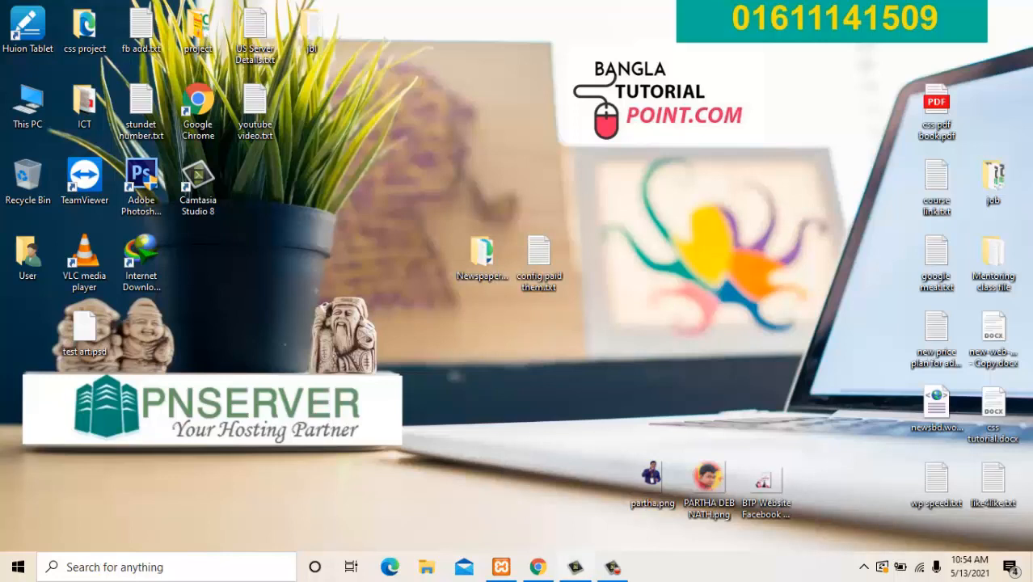
{"action": "left_click", "coordinate": [538, 566]}
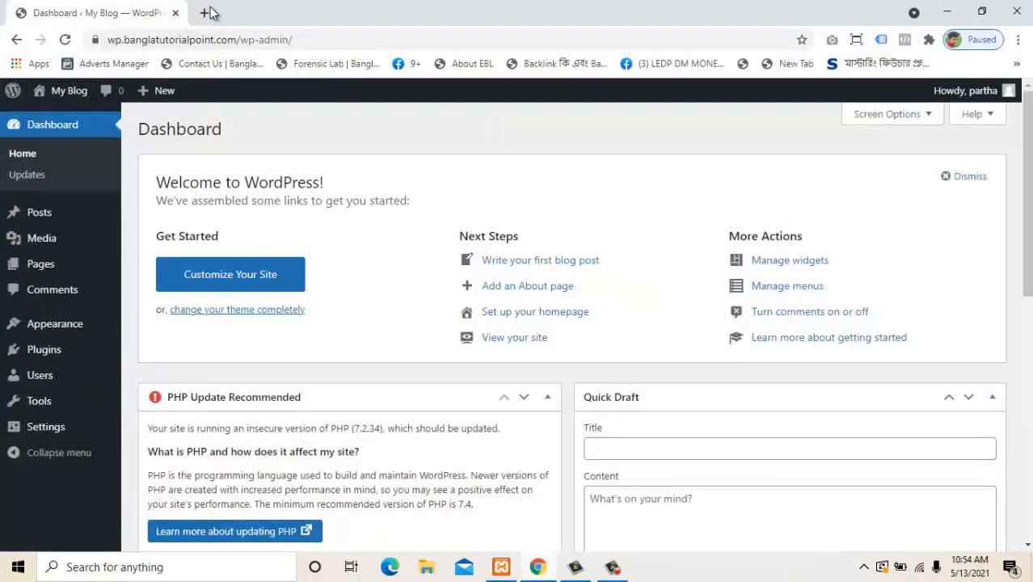
{"action": "left_click", "coordinate": [204, 12]}
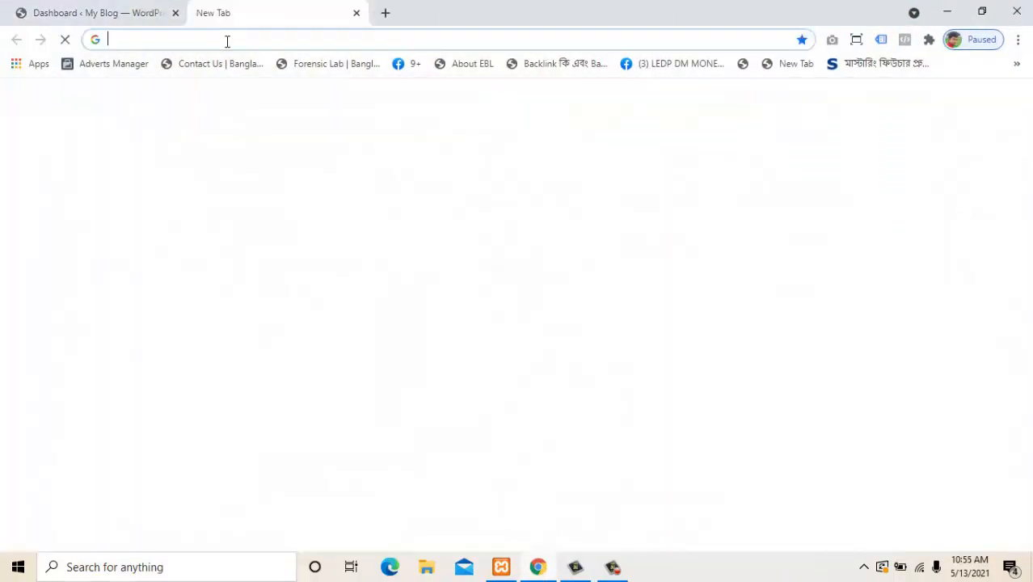
{"action": "type", "text": "themeforest"}
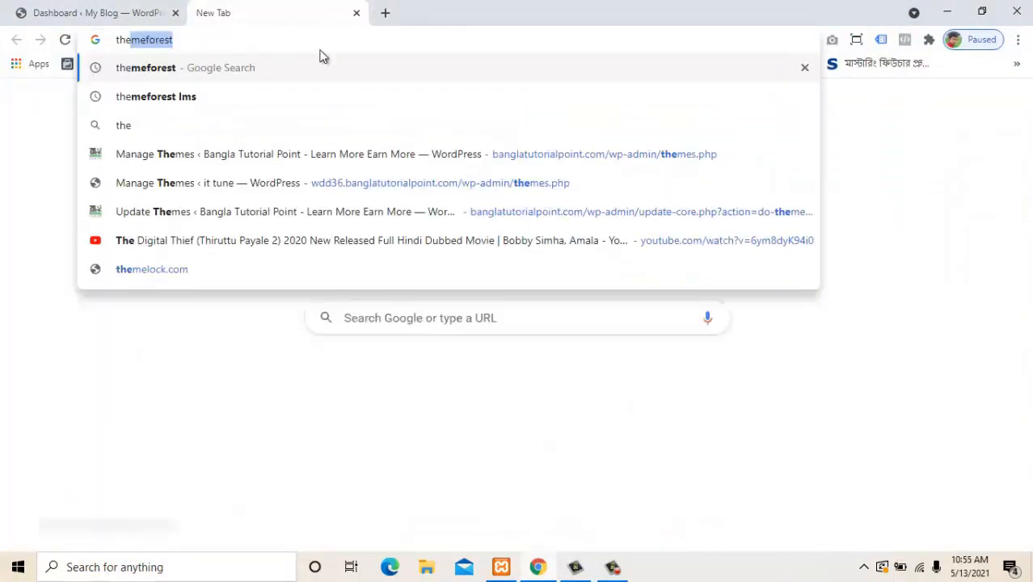
{"action": "key", "text": "Return"}
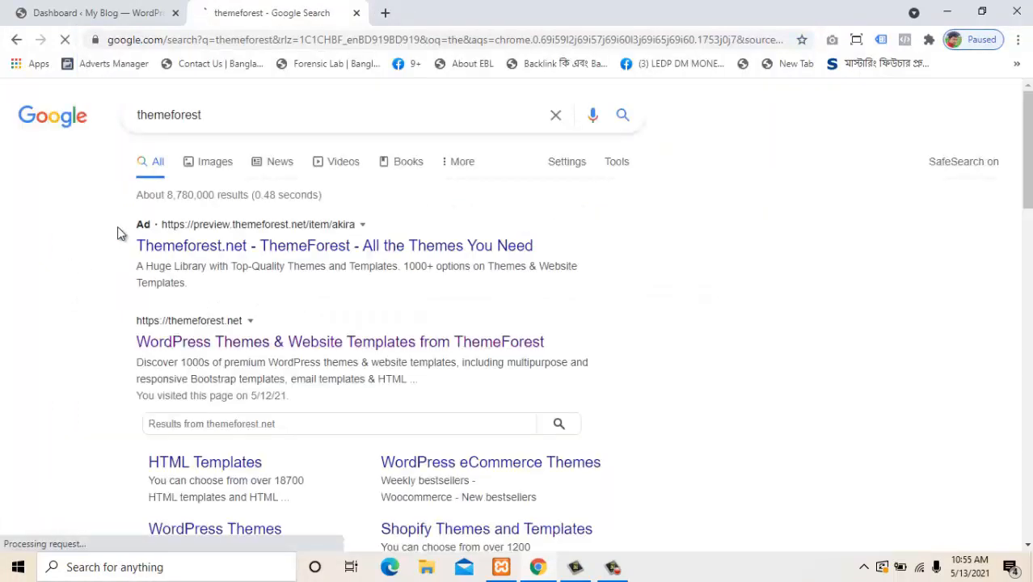
{"action": "left_click", "coordinate": [230, 349]}
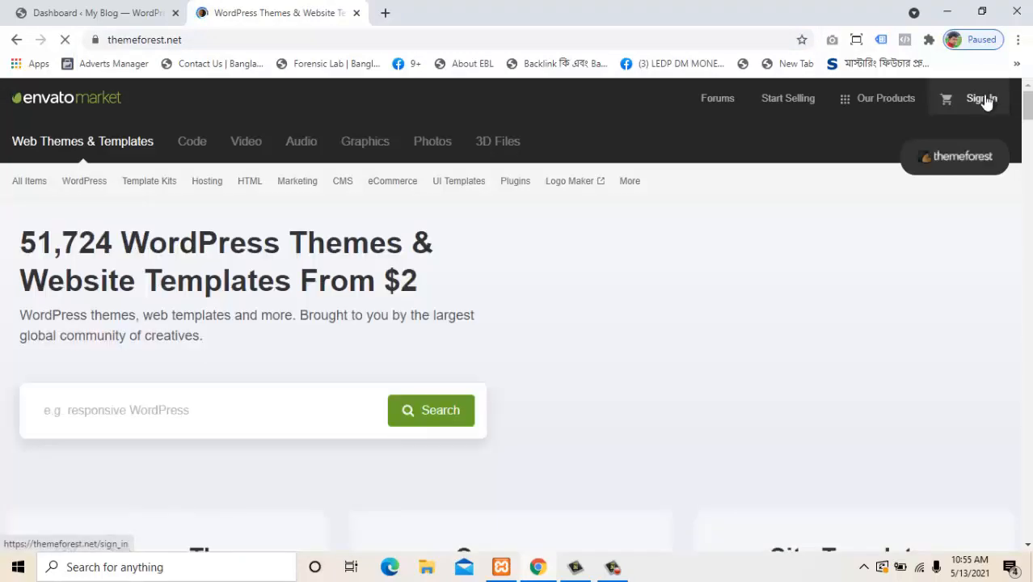
Step: Open the Envato Elements sign-in page and fill in the account e-mail as the username
{"action": "left_click", "coordinate": [962, 157]}
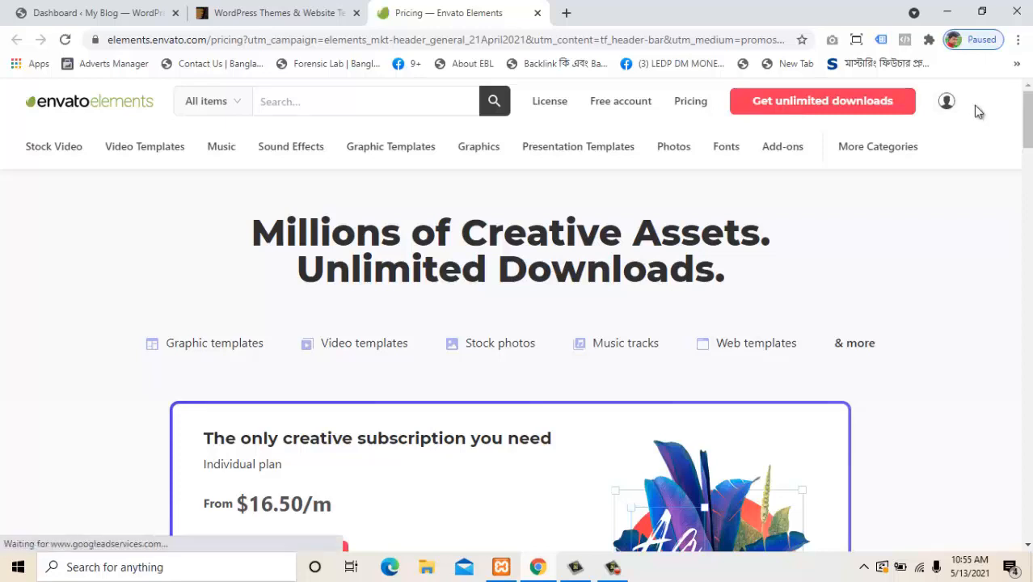
{"action": "left_click", "coordinate": [947, 102]}
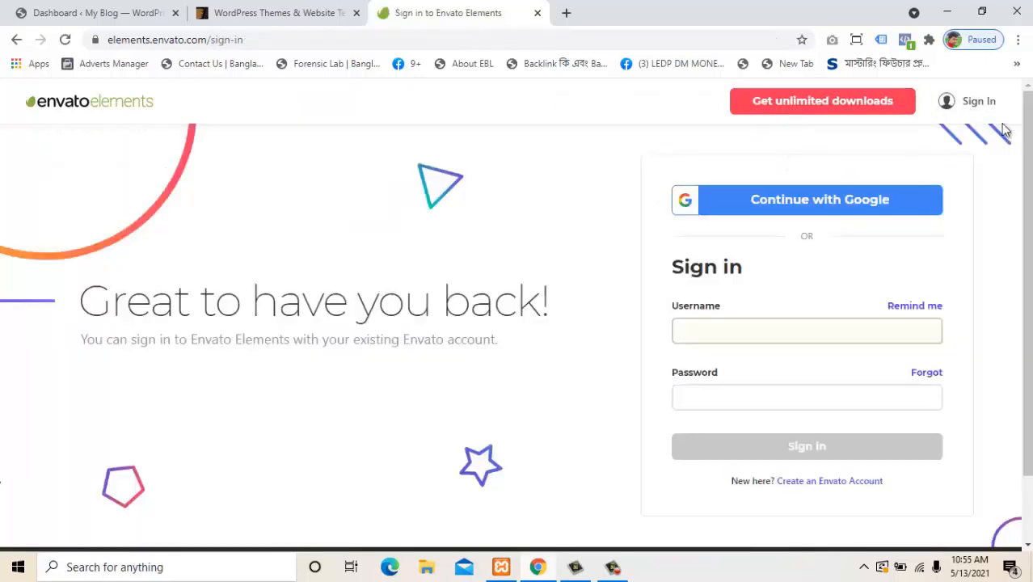
{"action": "left_click", "coordinate": [701, 331]}
{"action": "left_click", "coordinate": [707, 358]}
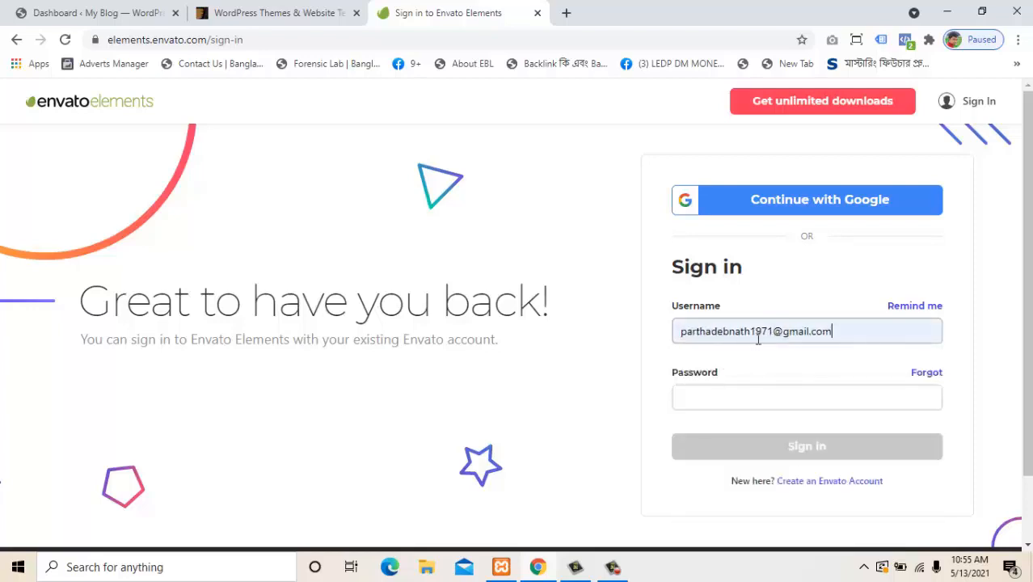
{"action": "left_click", "coordinate": [774, 335]}
{"action": "key", "text": "BackSpace"}
{"action": "key", "text": "BackSpace"}
{"action": "key", "text": "BackSpace"}
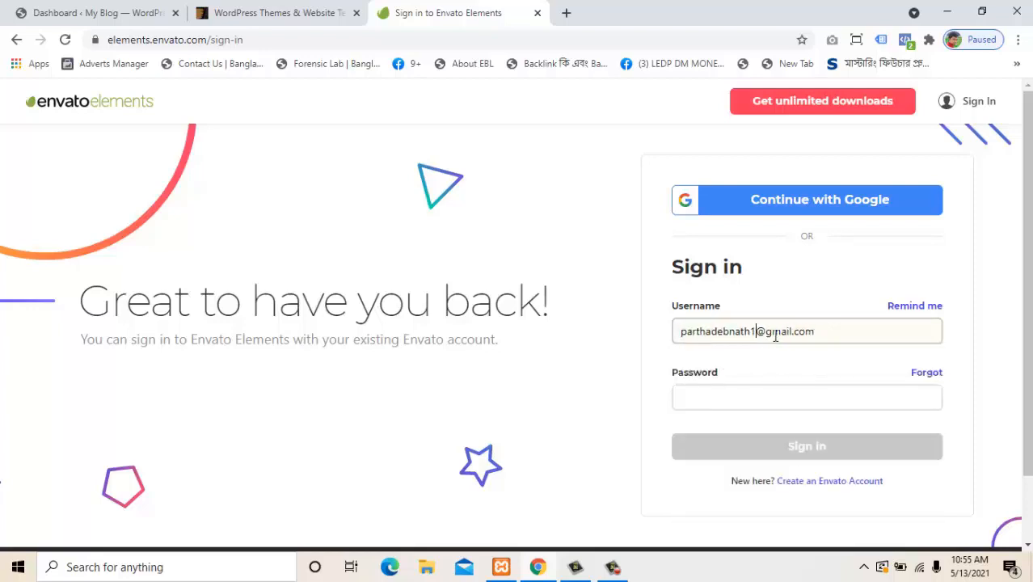
{"action": "key", "text": "BackSpace"}
{"action": "type", "text": "122"}
Step: Enter the account password and try to sign in to Envato Elements
{"action": "left_click", "coordinate": [736, 407]}
{"action": "type", "text": "**"}
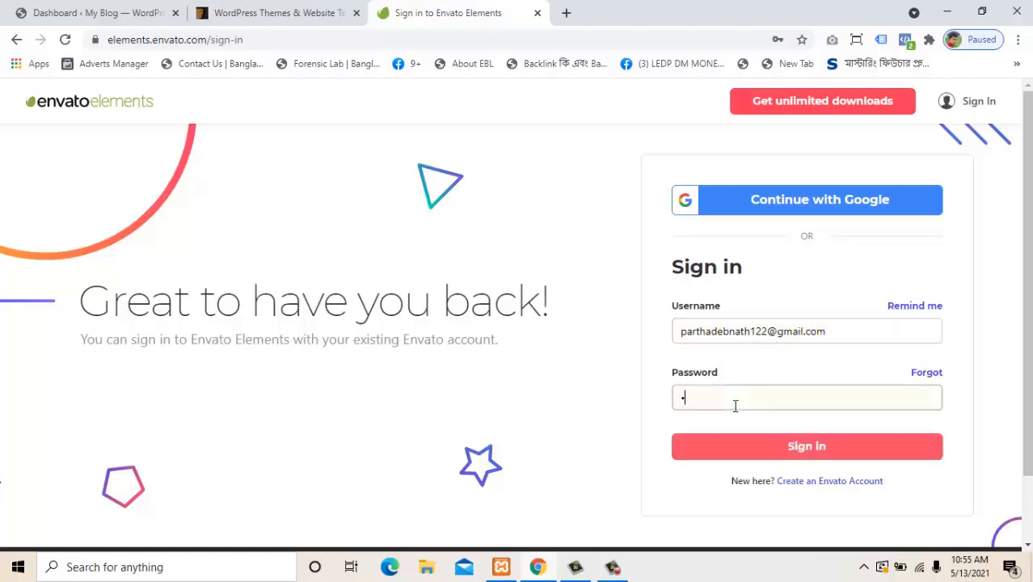
{"action": "type", "text": "*****"}
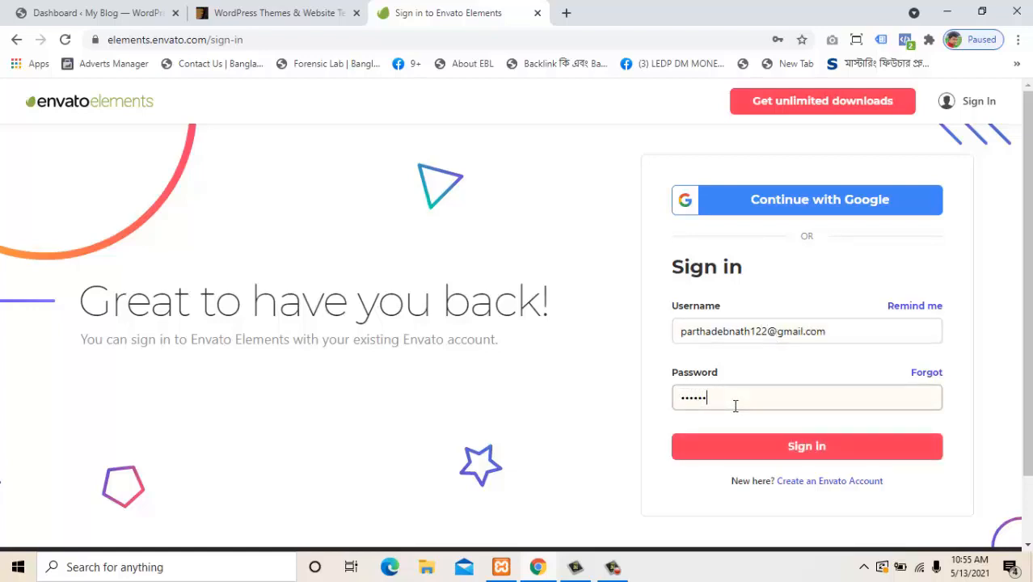
{"action": "type", "text": "*************"}
{"action": "left_click", "coordinate": [702, 453]}
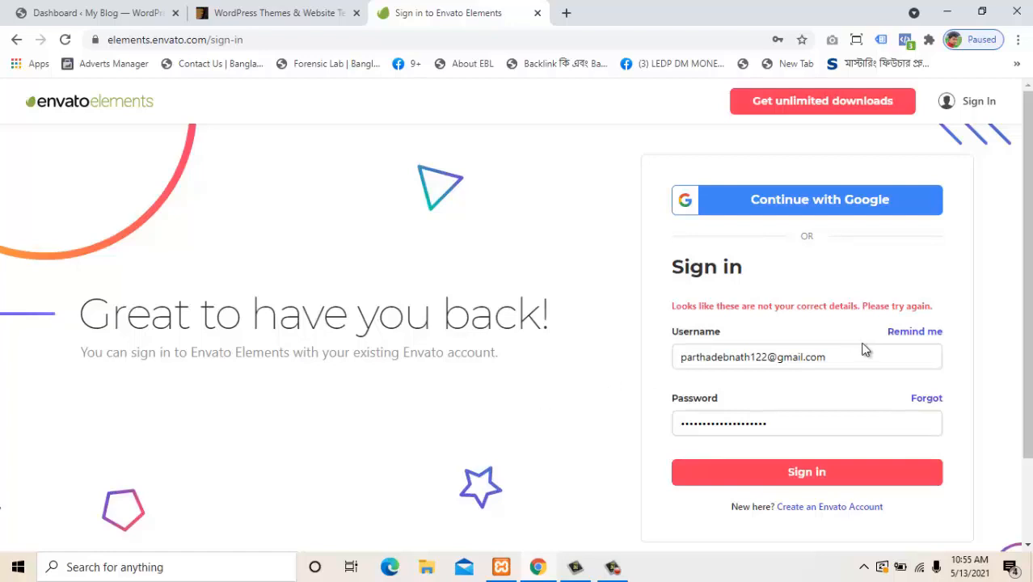
Step: Change the username to the other account e-mail and try signing in again
{"action": "left_click", "coordinate": [768, 362]}
{"action": "key", "text": "BackSpace"}
{"action": "key", "text": "BackSpace"}
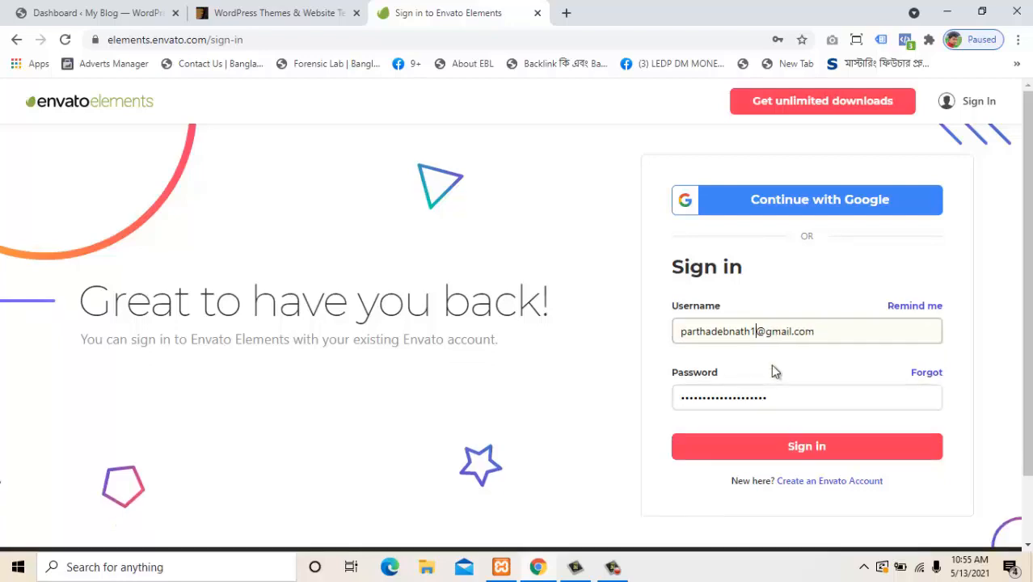
{"action": "type", "text": "971"}
{"action": "left_click", "coordinate": [771, 440]}
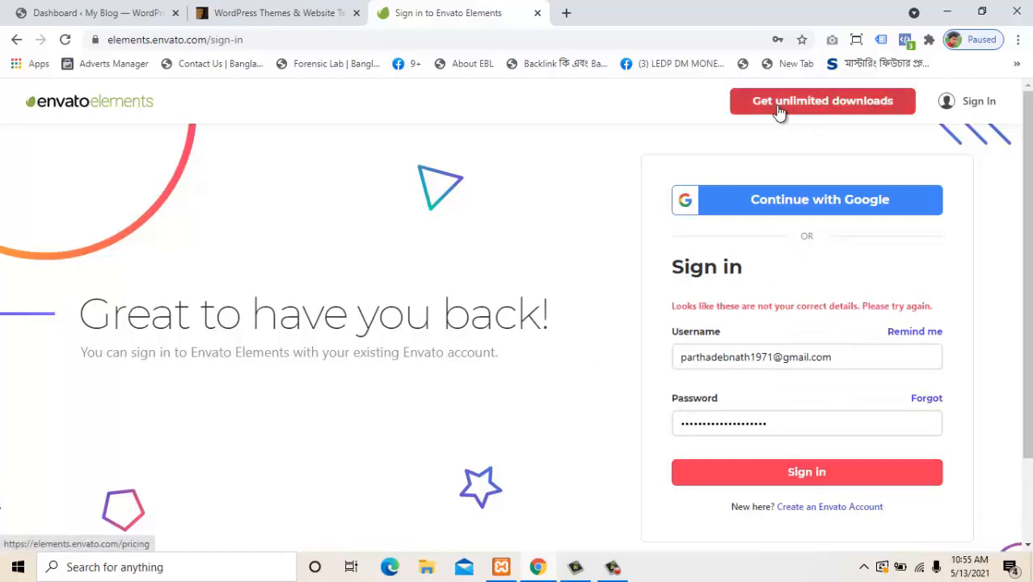
Step: Return to the Envato Elements home page, dismissing the password-saving offer, and reopen the sign-in page
{"action": "left_click", "coordinate": [112, 118]}
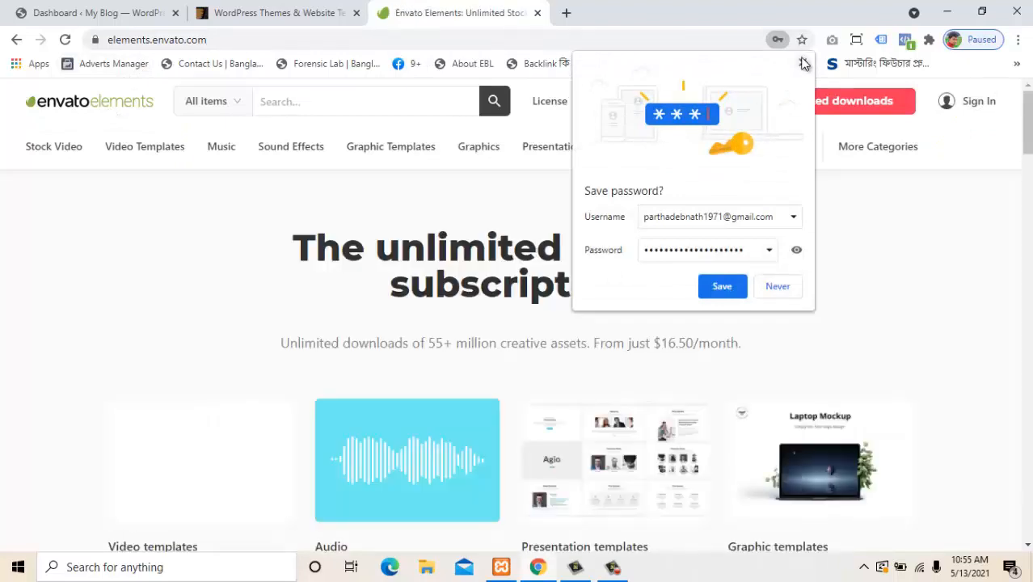
{"action": "left_click", "coordinate": [802, 60]}
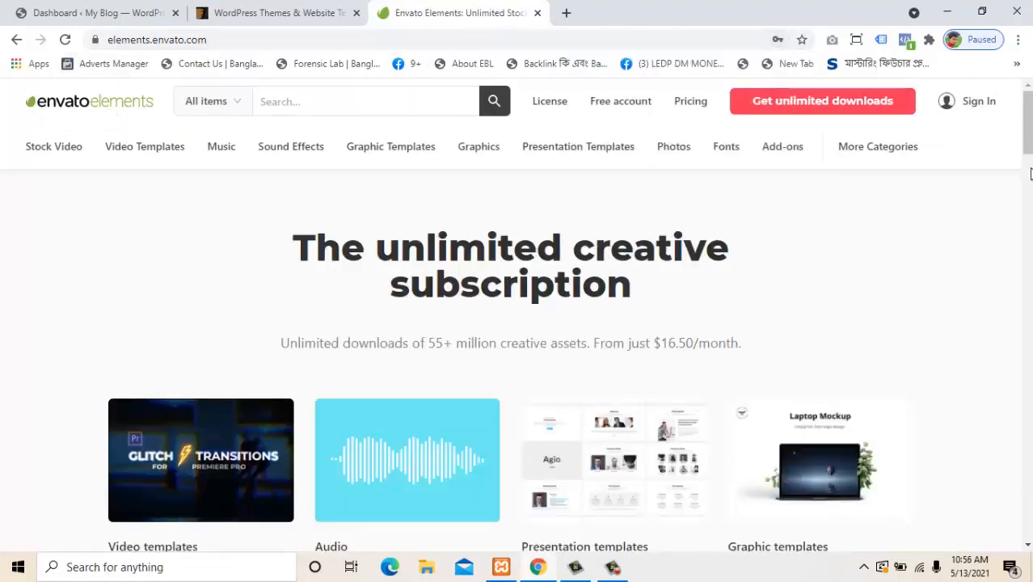
{"action": "left_click_drag", "start_coordinate": [1030, 153], "coordinate": [1011, 127]}
{"action": "left_click", "coordinate": [974, 104]}
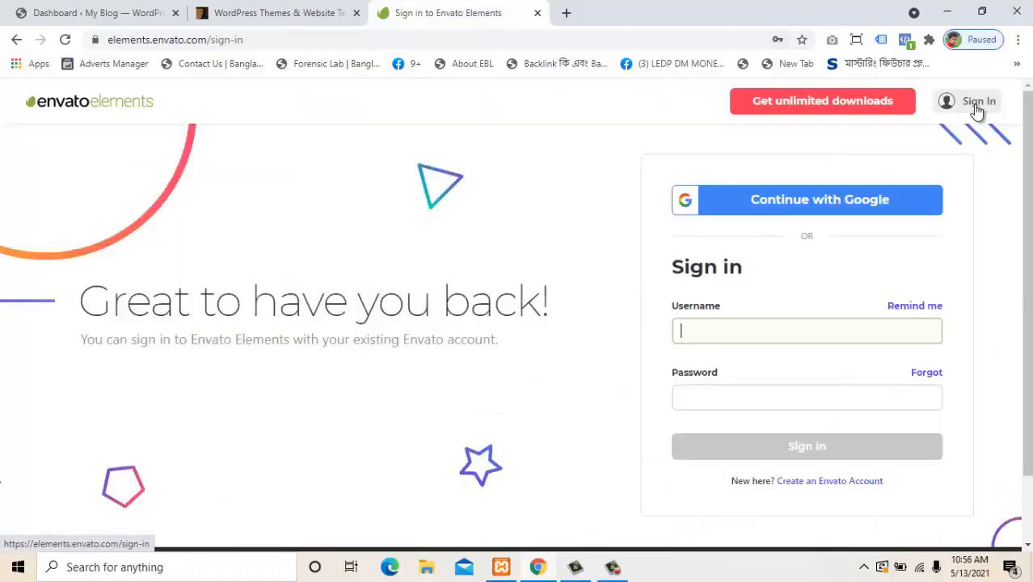
Step: Fill in the saved account e-mail and the account password, and try to sign in
{"action": "left_click", "coordinate": [776, 331]}
{"action": "left_click", "coordinate": [781, 330]}
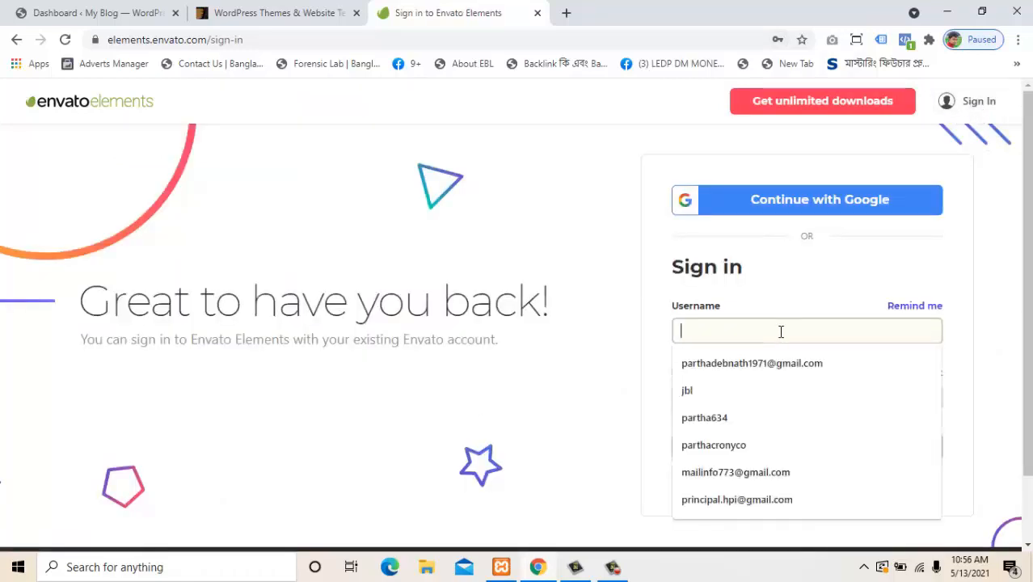
{"action": "left_click", "coordinate": [766, 361]}
{"action": "left_click", "coordinate": [757, 394]}
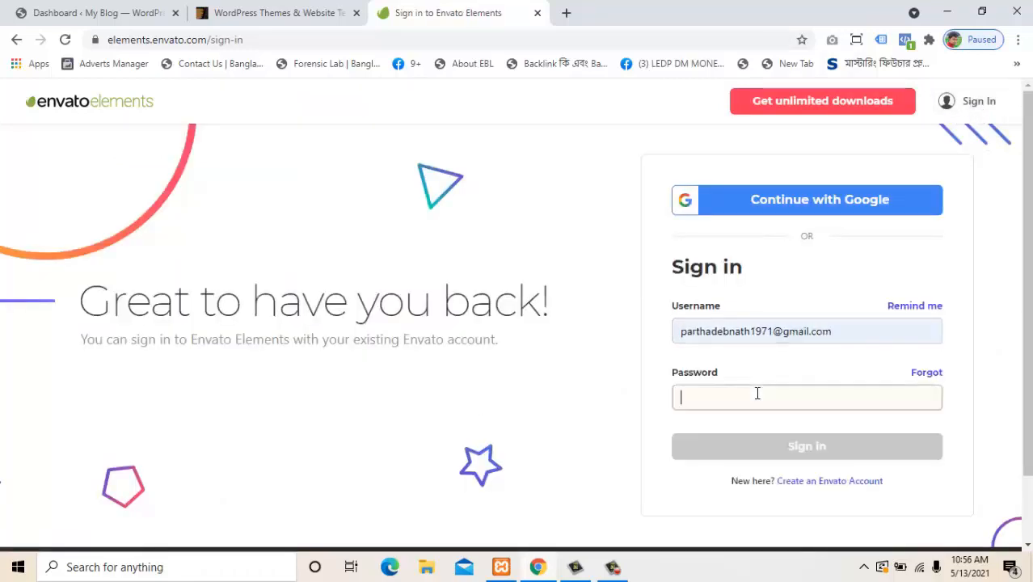
{"action": "type", "text": "******"}
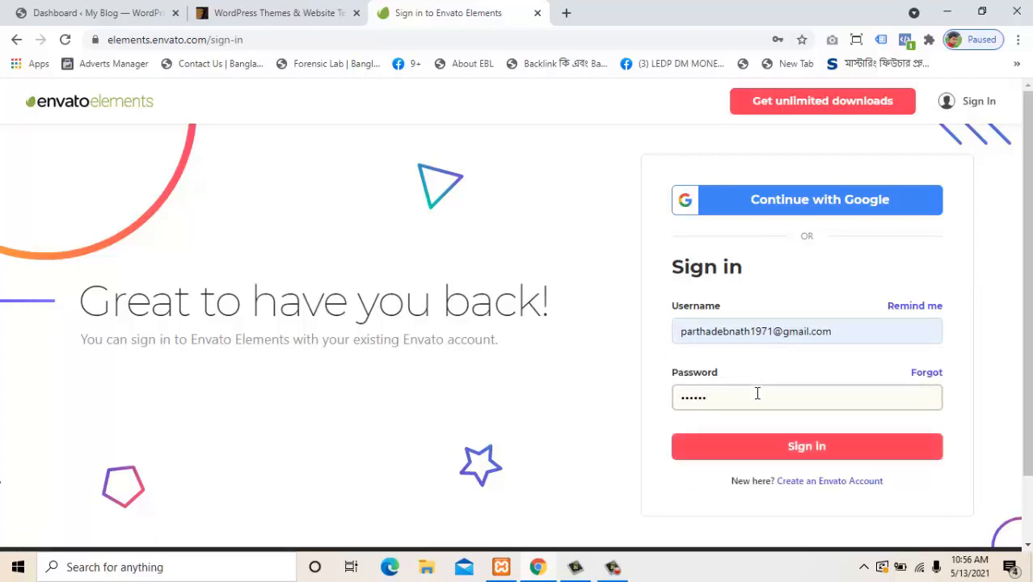
{"action": "type", "text": "**************"}
{"action": "left_click", "coordinate": [756, 451]}
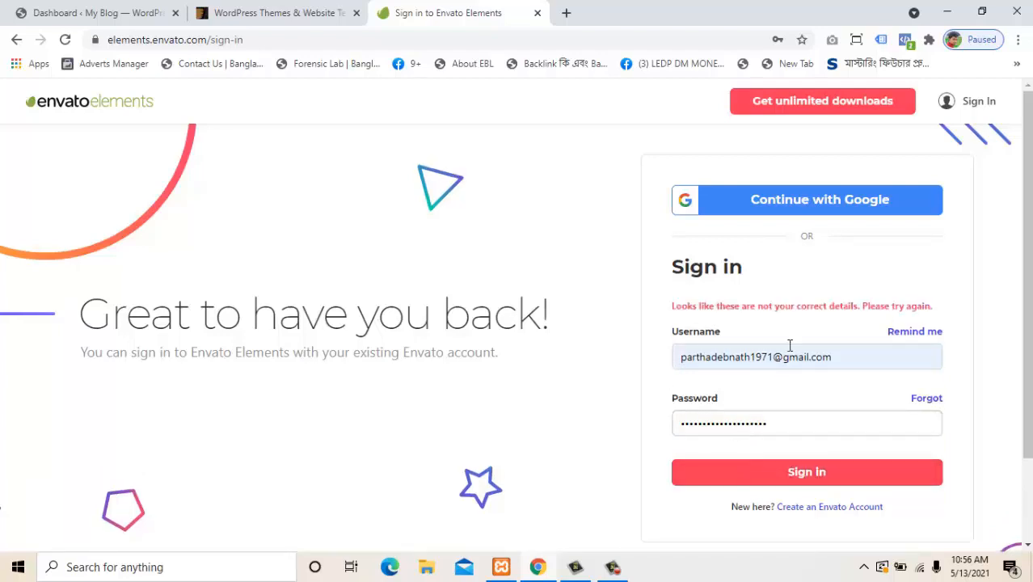
Step: Retry the sign-in with the alternative account e-mail and close the Envato Elements tab
{"action": "left_click", "coordinate": [774, 356]}
{"action": "key", "text": "BackSpace"}
{"action": "key", "text": "BackSpace"}
{"action": "key", "text": "BackSpace"}
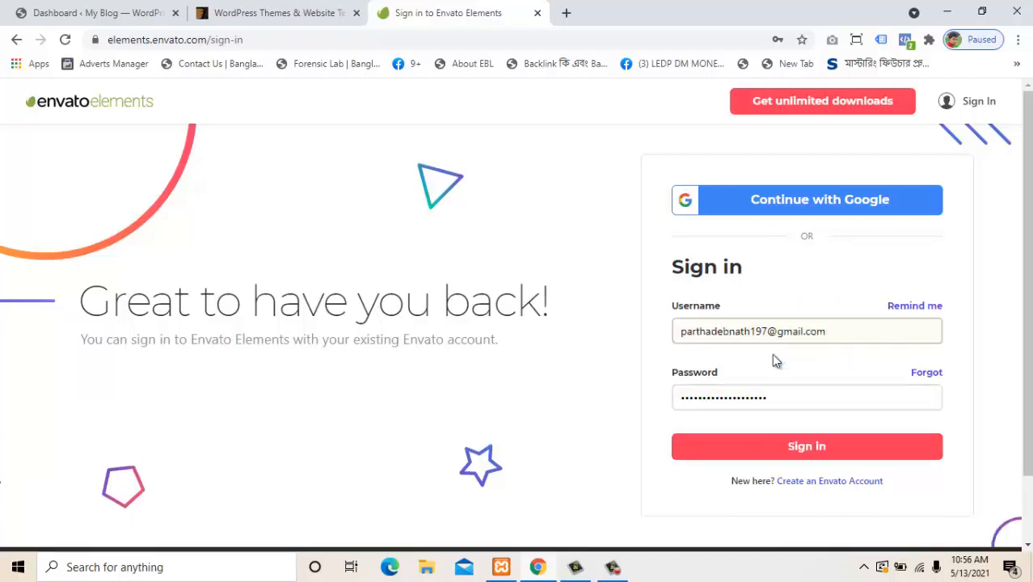
{"action": "type", "text": "22"}
{"action": "left_click", "coordinate": [778, 461]}
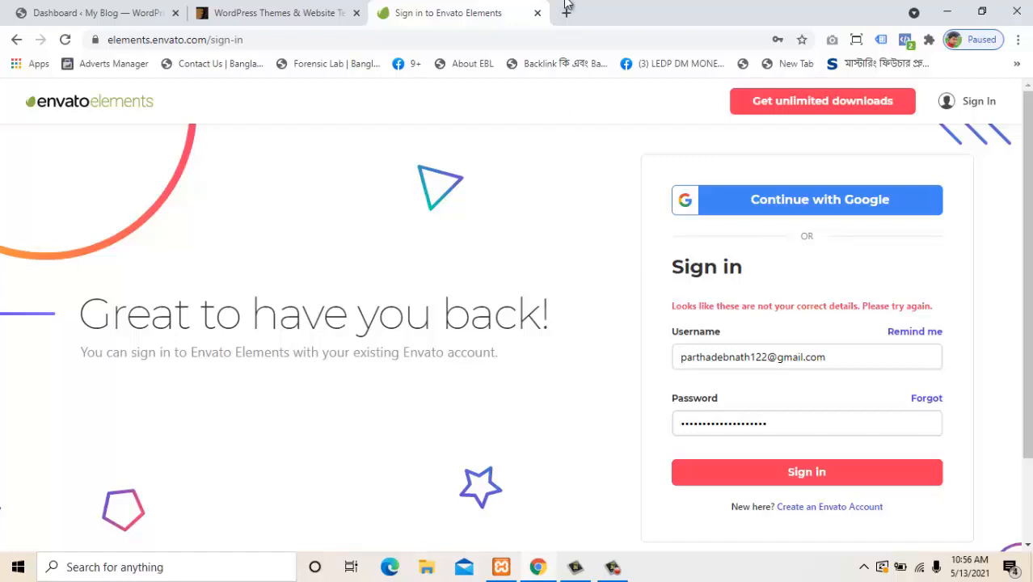
{"action": "left_click", "coordinate": [537, 13]}
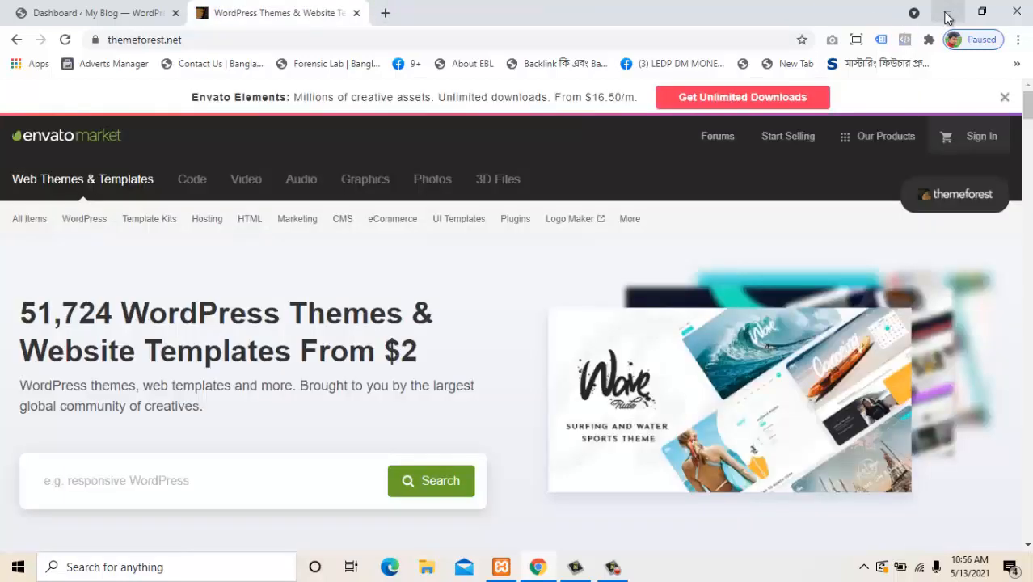
Step: Open the Newspaper_v10.3.4 folder from the desktop in File Explorer and examine the contents of its plugins folder
{"action": "left_click", "coordinate": [946, 12]}
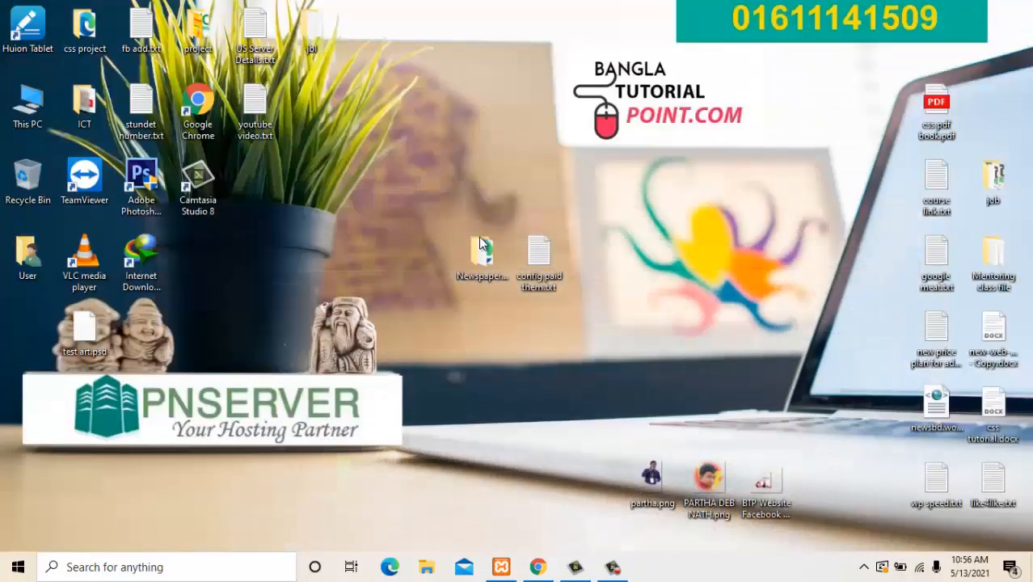
{"action": "left_click", "coordinate": [474, 284]}
{"action": "double_click", "coordinate": [481, 279]}
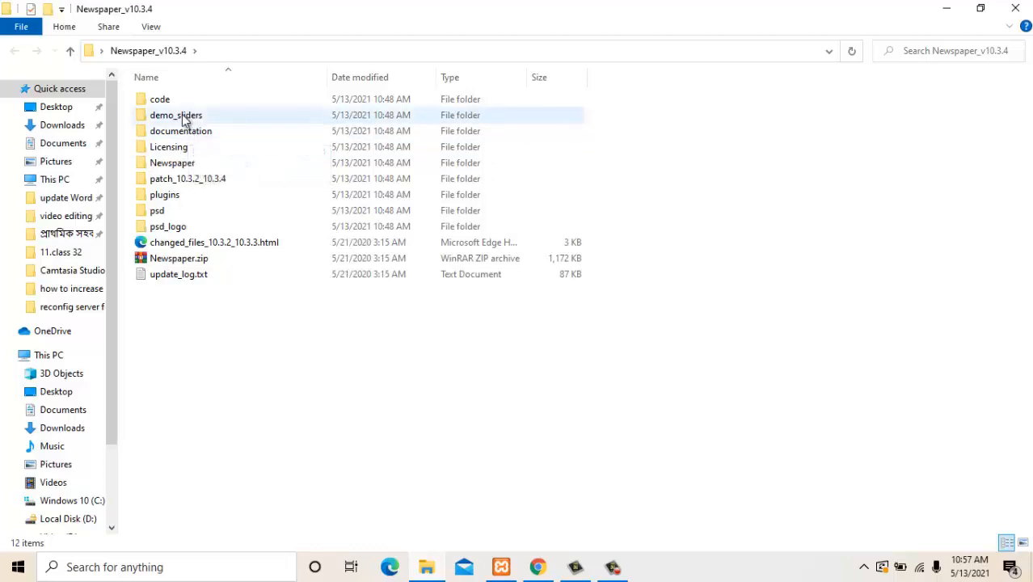
{"action": "double_click", "coordinate": [181, 196]}
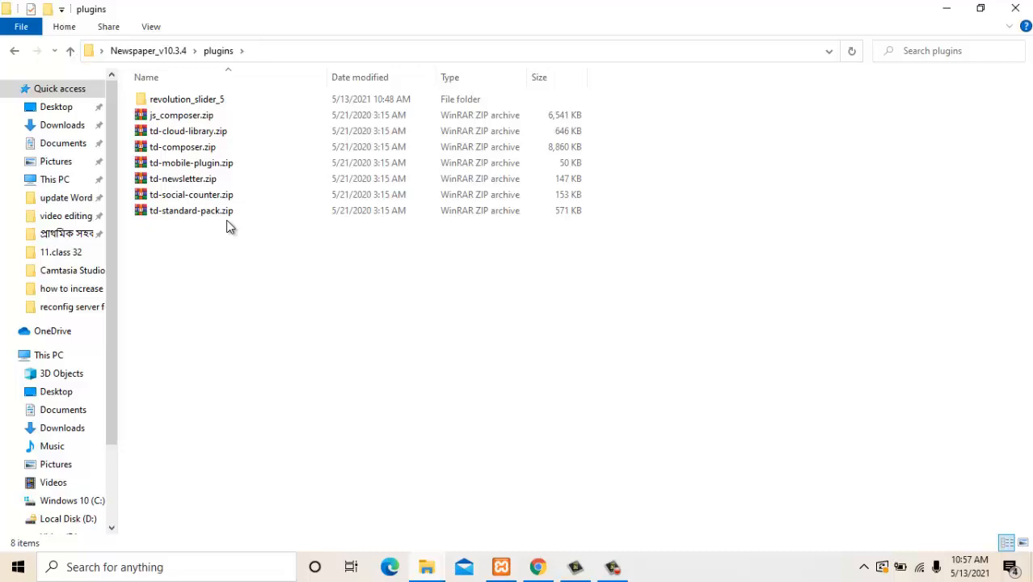
{"action": "key", "text": "BackSpace"}
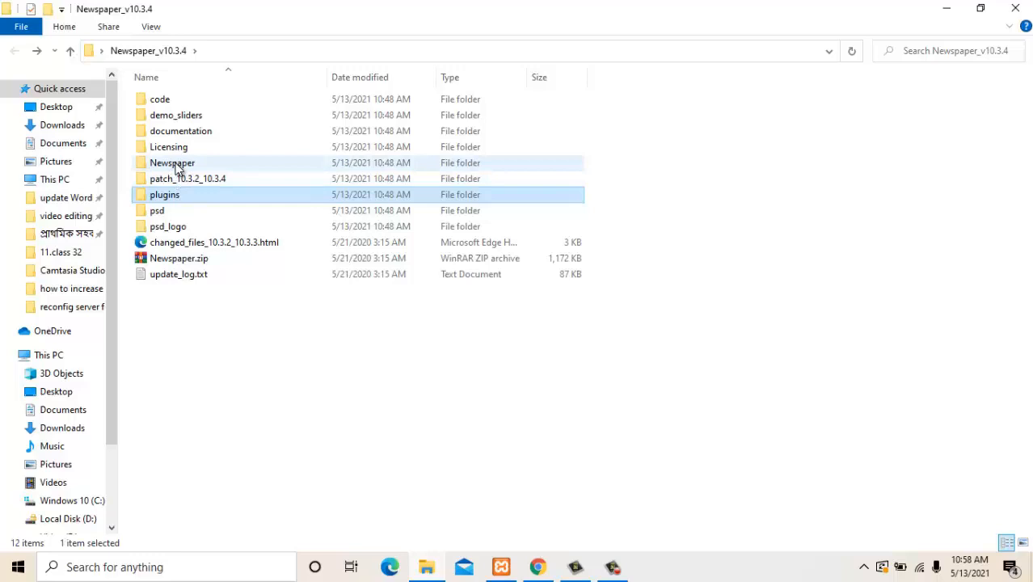
Step: Examine the theme files in the Newspaper folder, and select the Newspaper.zip archive in the parent folder
{"action": "double_click", "coordinate": [177, 165]}
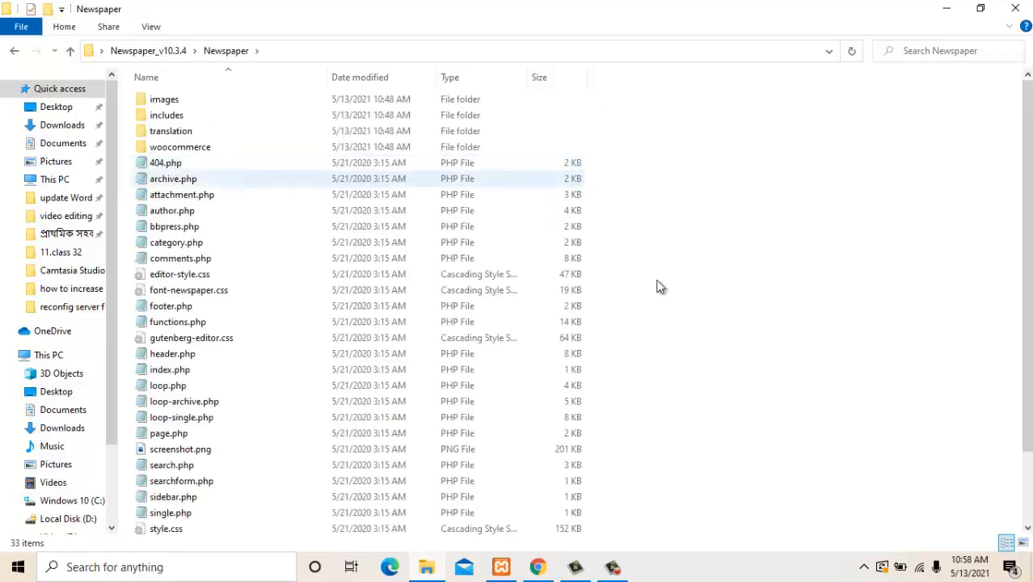
{"action": "left_click_drag", "start_coordinate": [1029, 303], "coordinate": [1014, 438]}
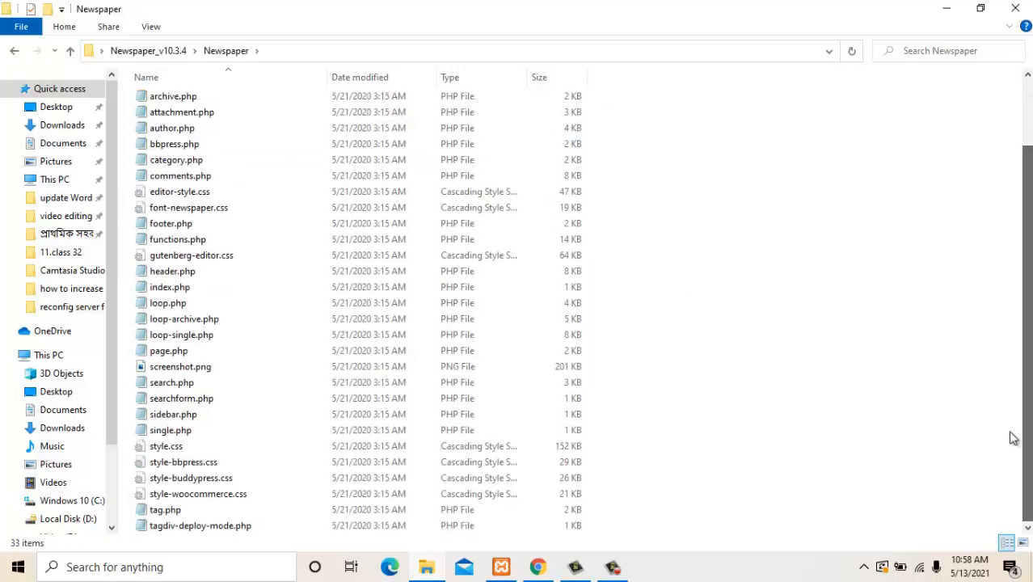
{"action": "key", "text": "alt+Left"}
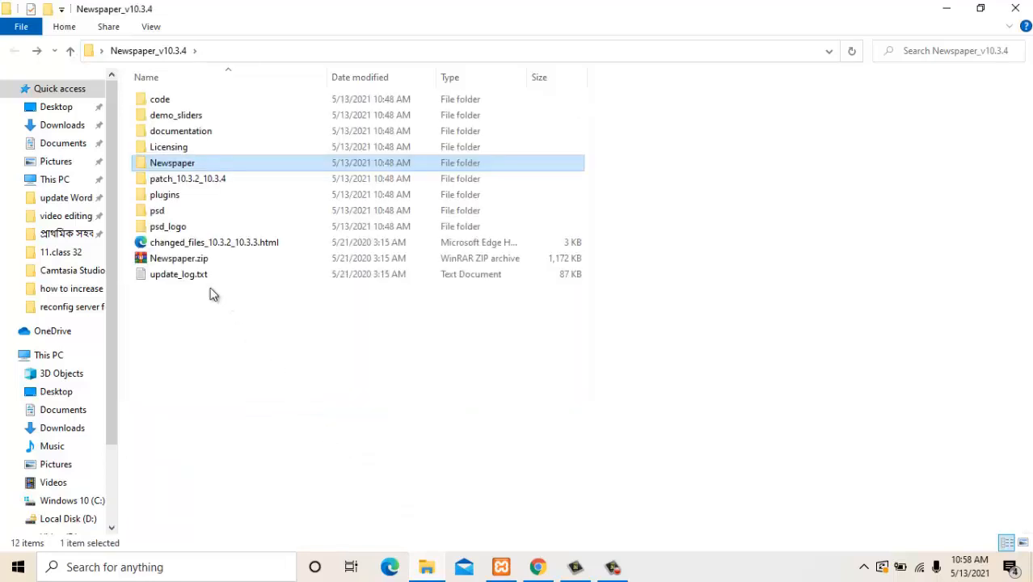
{"action": "left_click", "coordinate": [189, 262]}
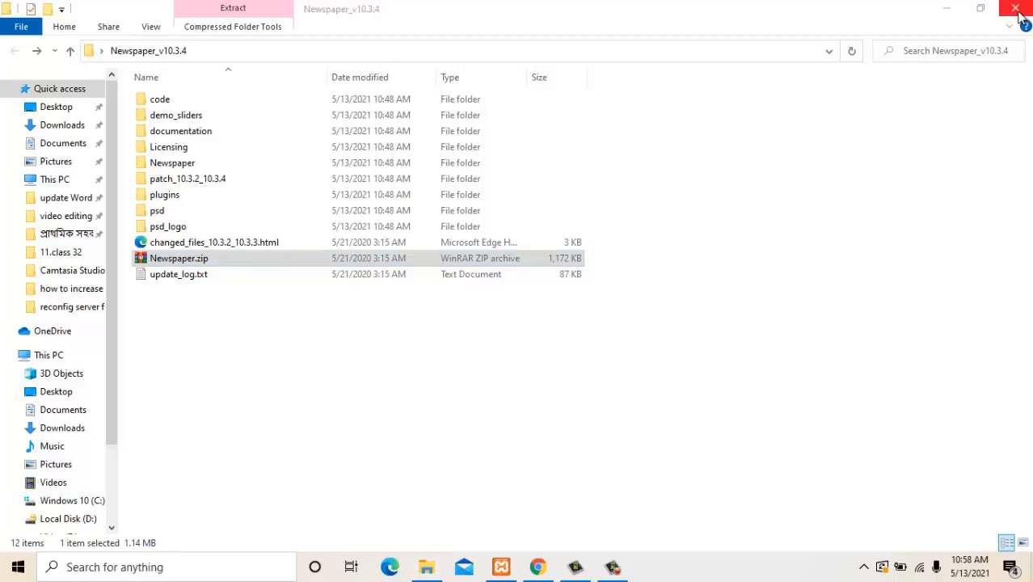
Step: Close the Newspaper_v10.3.4 folder window and refresh the desktop
{"action": "left_click", "coordinate": [1019, 10]}
{"action": "right_click", "coordinate": [393, 329]}
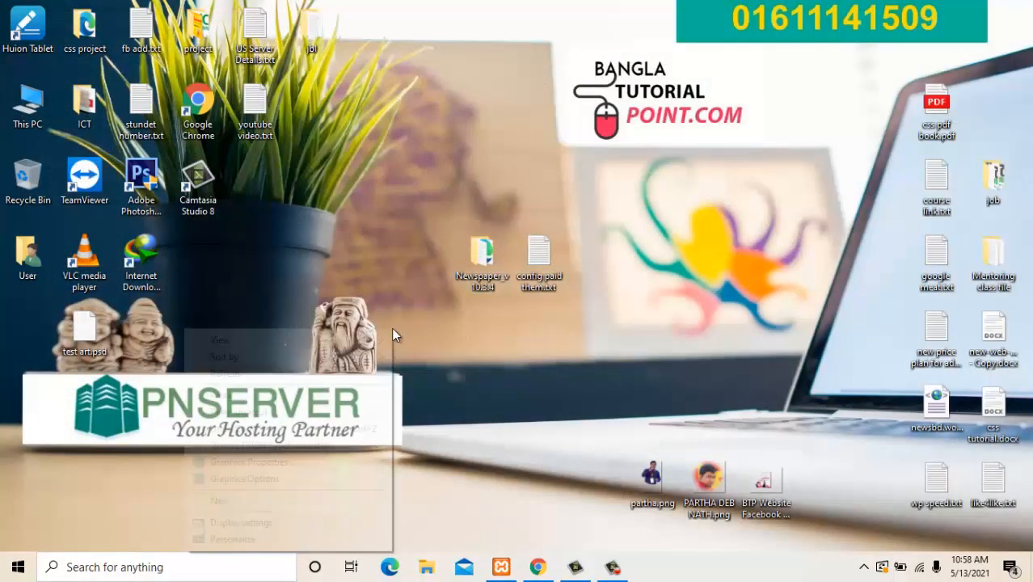
{"action": "left_click", "coordinate": [350, 377]}
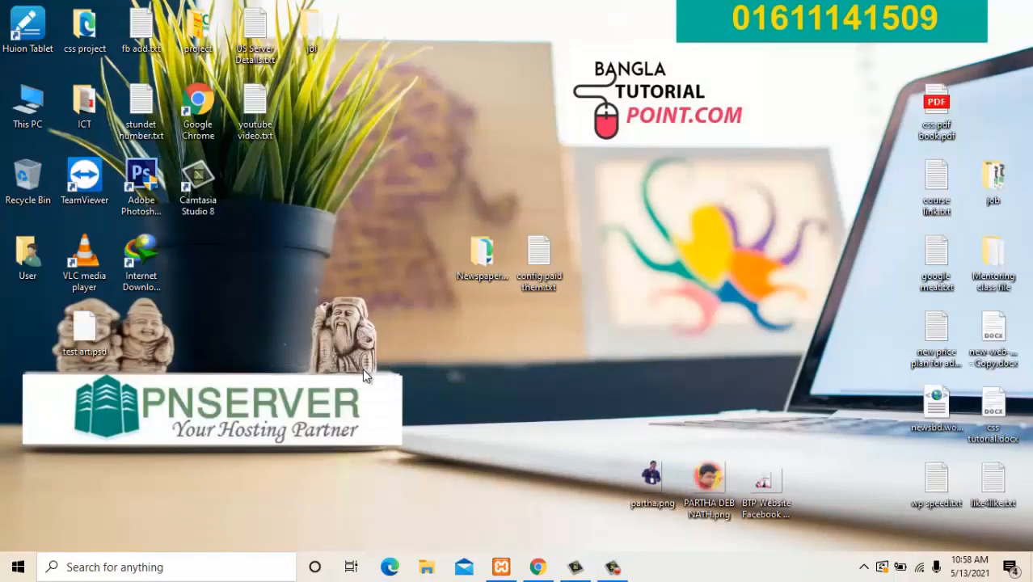
Step: Refresh the desktop, return to the WordPress dashboard in Chrome, and open the theme upload form on the Add Themes page
{"action": "right_click", "coordinate": [156, 146]}
{"action": "left_click", "coordinate": [278, 194]}
{"action": "left_click", "coordinate": [535, 566]}
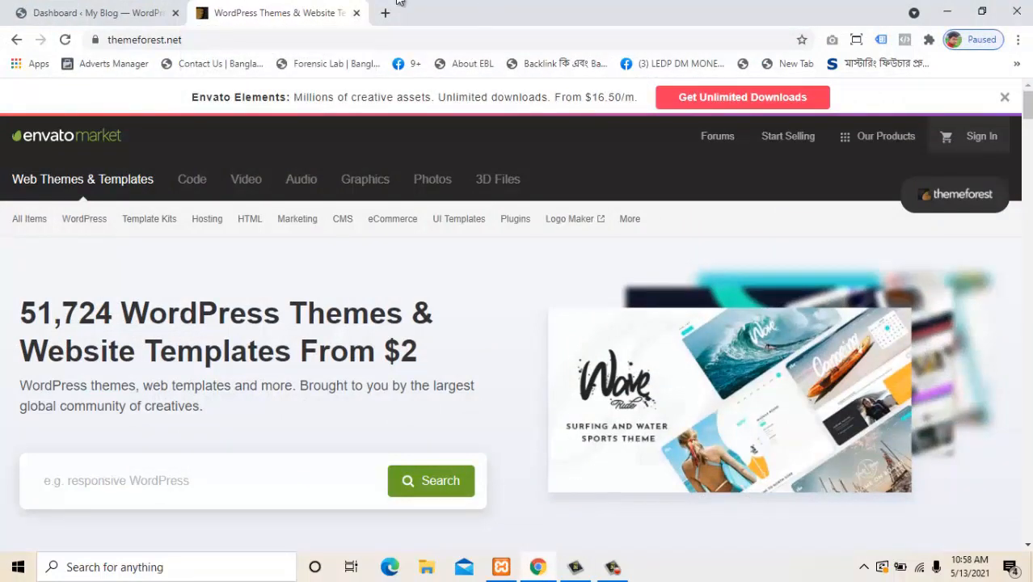
{"action": "left_click", "coordinate": [126, 6]}
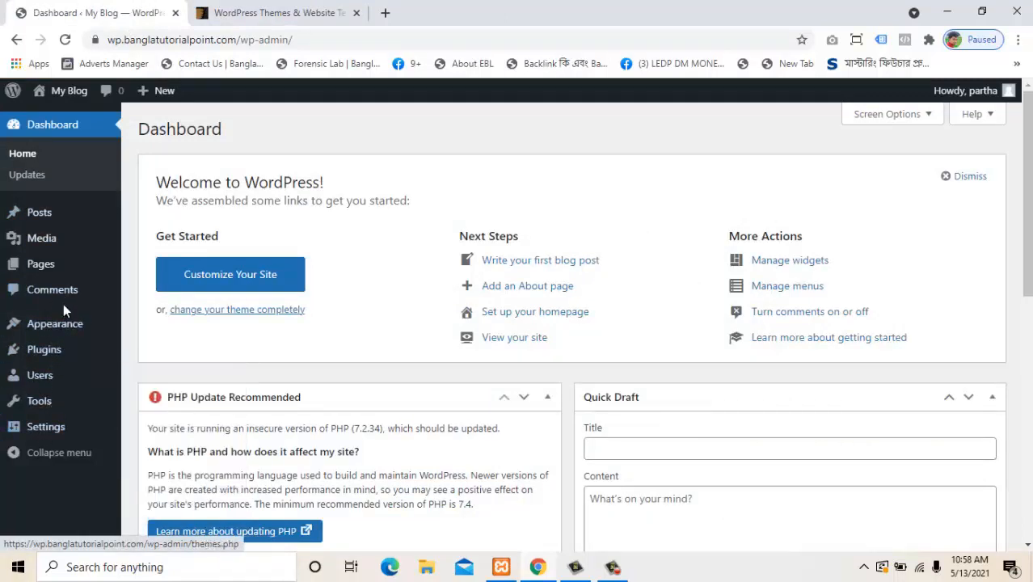
{"action": "mouse_move", "coordinate": [65, 327]}
{"action": "left_click", "coordinate": [152, 327]}
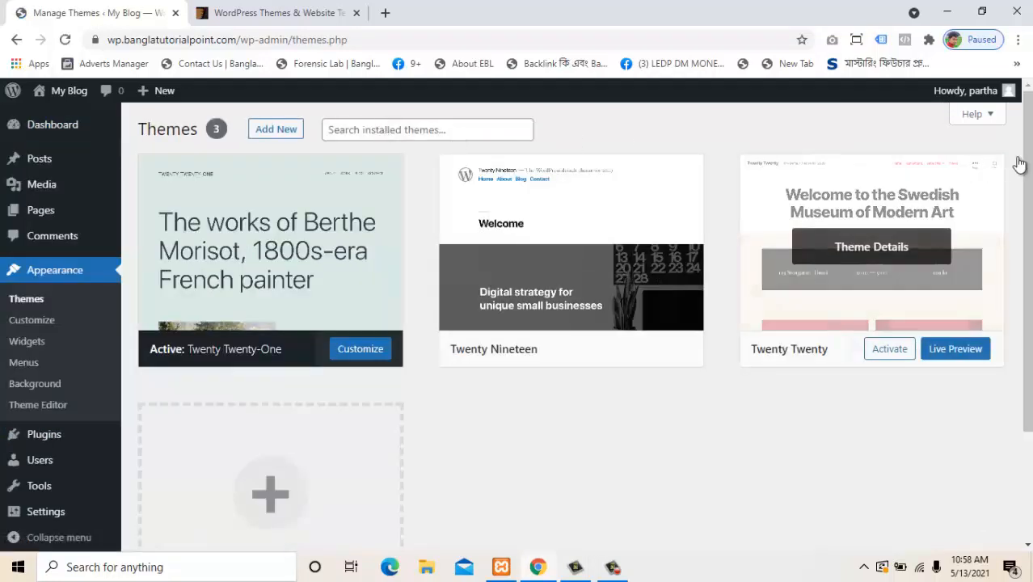
{"action": "left_click", "coordinate": [269, 133]}
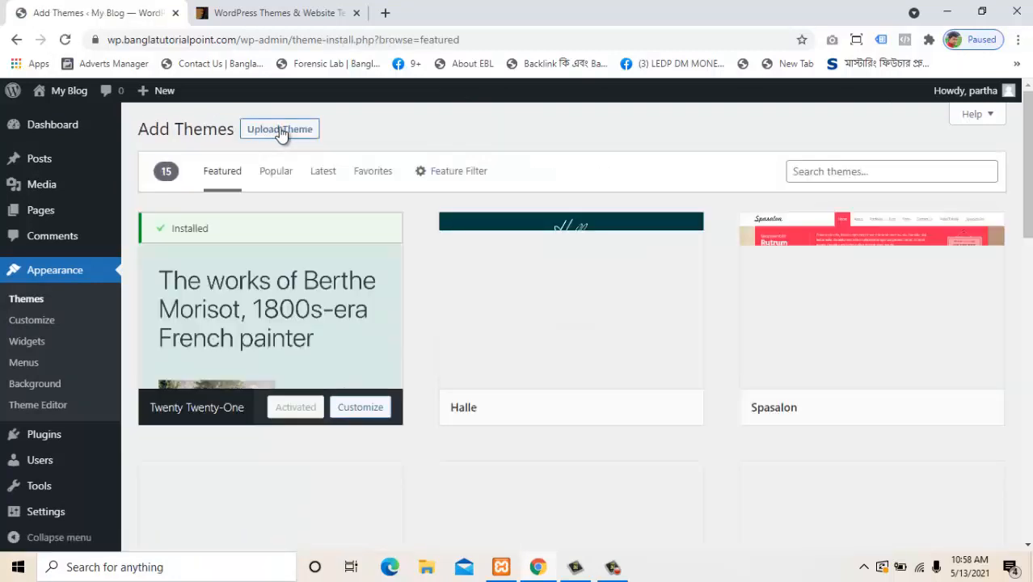
{"action": "left_click", "coordinate": [292, 133]}
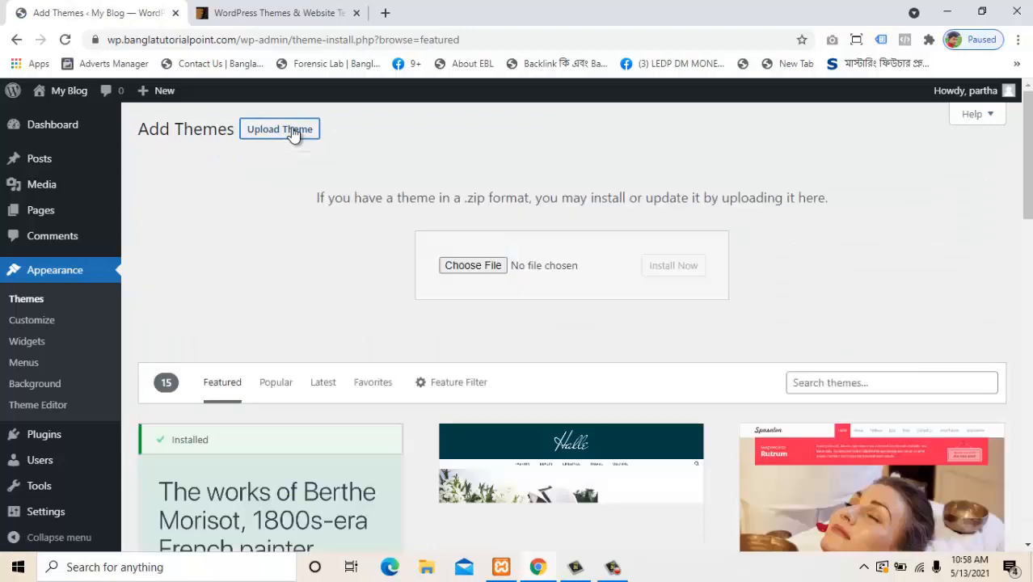
{"action": "left_click", "coordinate": [468, 265]}
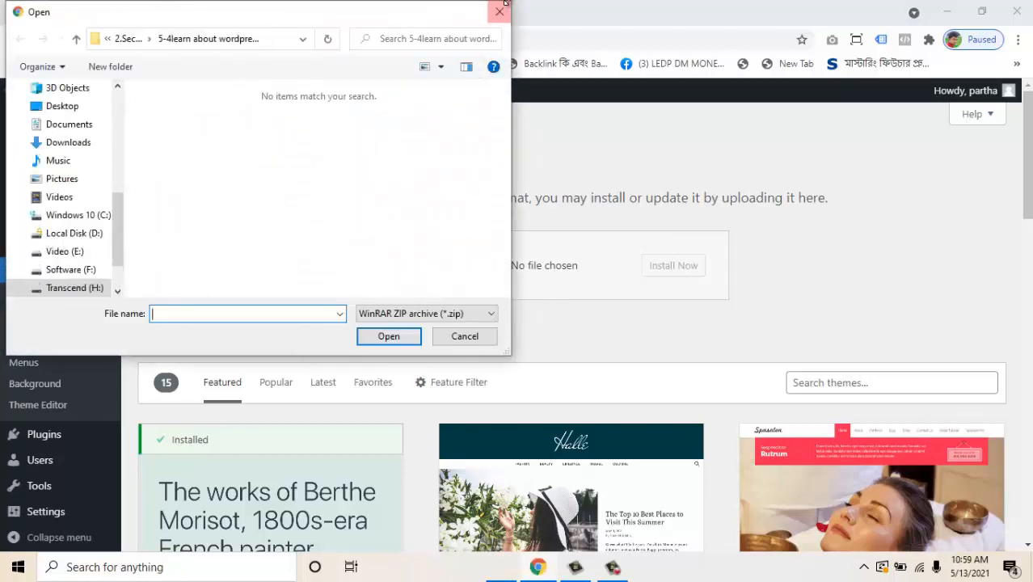
{"action": "left_click", "coordinate": [502, 8]}
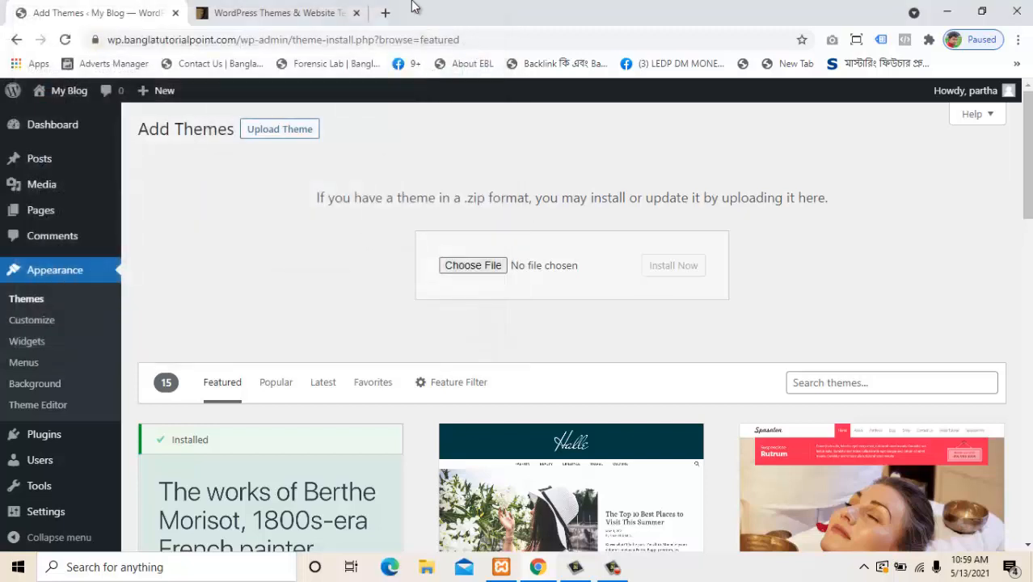
Step: Open pnserver.com in a new tab, dismiss the special offer, and open the client login page, closing the home page tab
{"action": "left_click", "coordinate": [386, 13]}
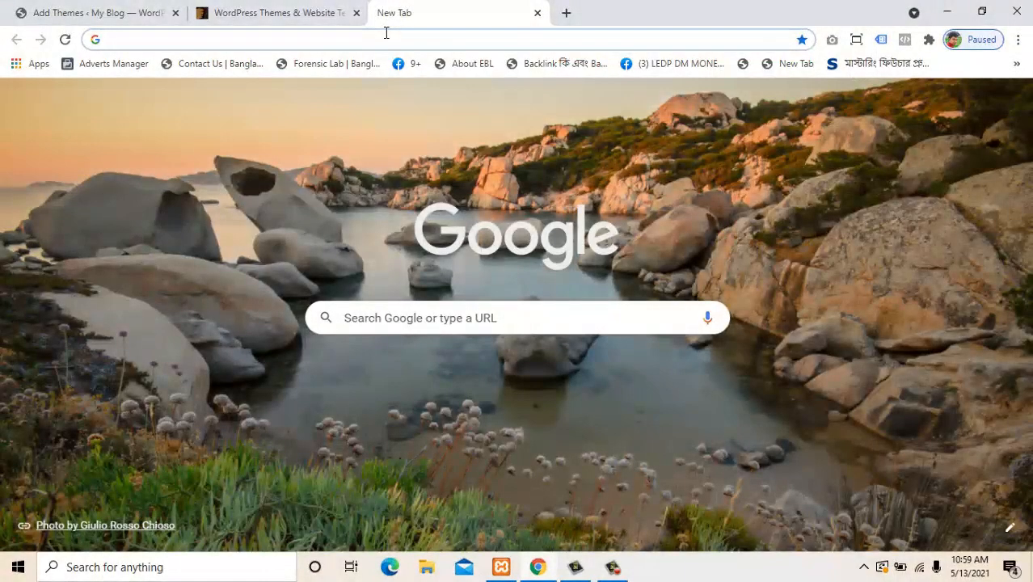
{"action": "type", "text": "pnser"}
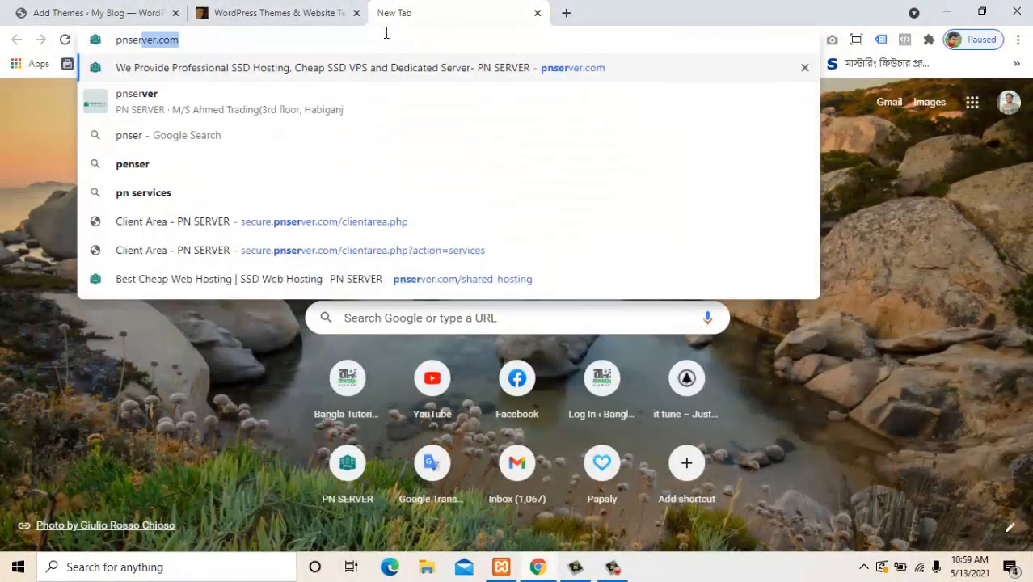
{"action": "key", "text": "Return"}
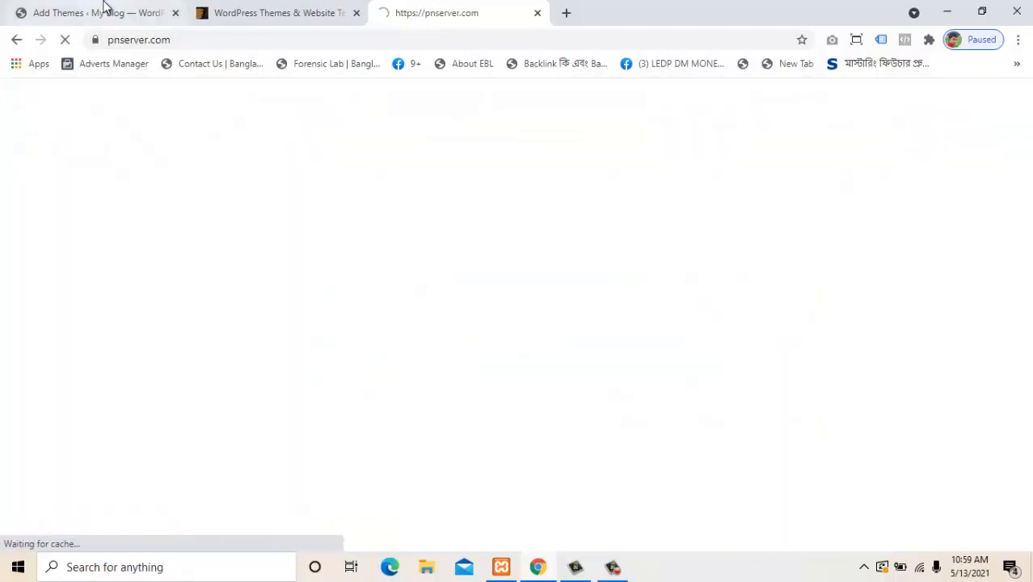
{"action": "left_click", "coordinate": [103, 11]}
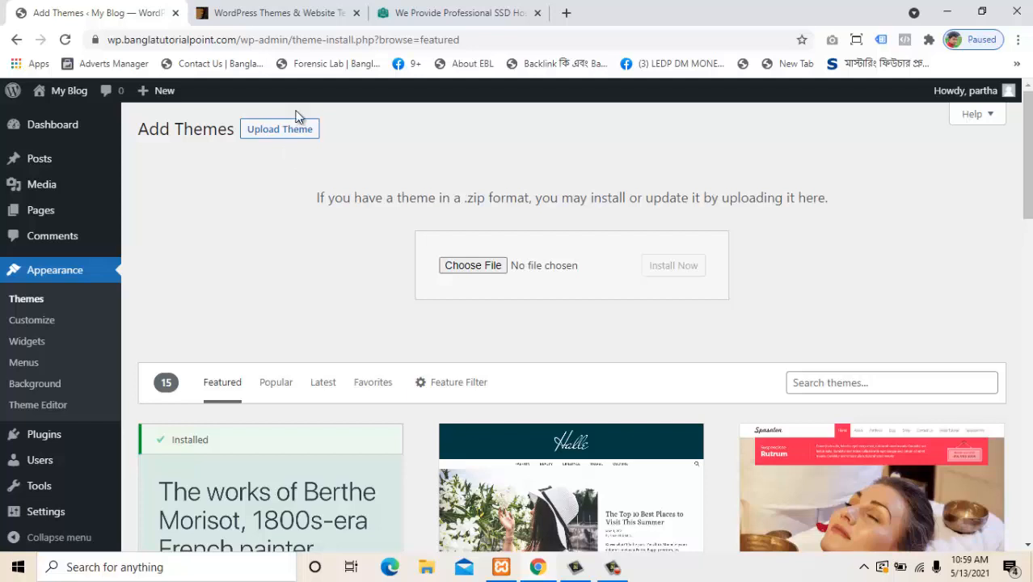
{"action": "left_click", "coordinate": [440, 11]}
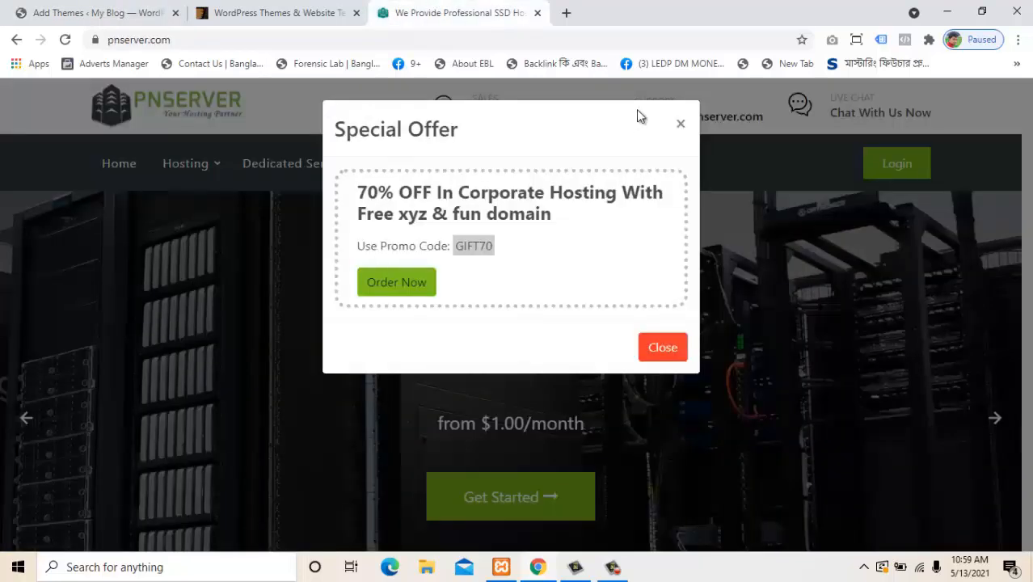
{"action": "left_click", "coordinate": [680, 124]}
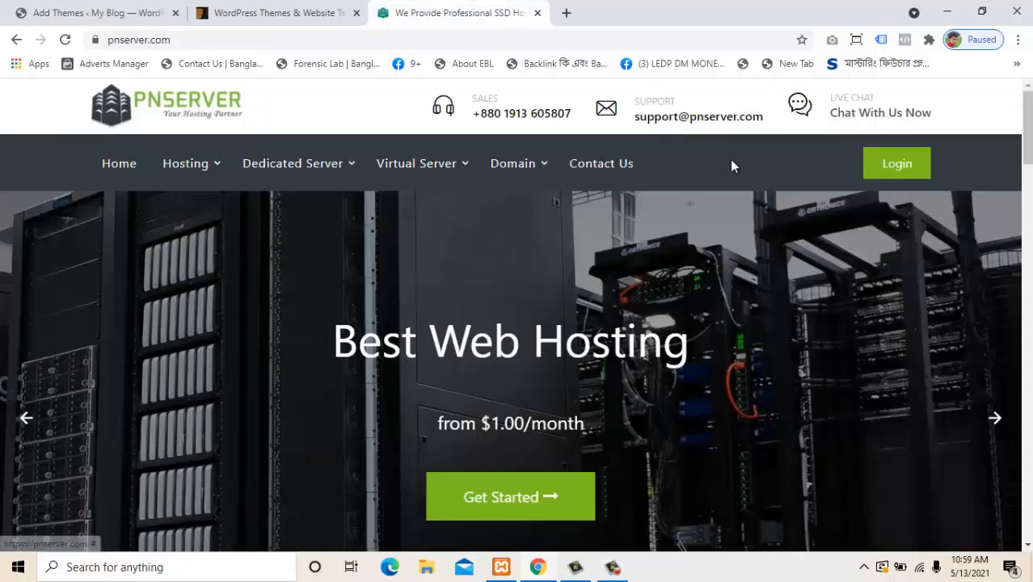
{"action": "left_click", "coordinate": [919, 167]}
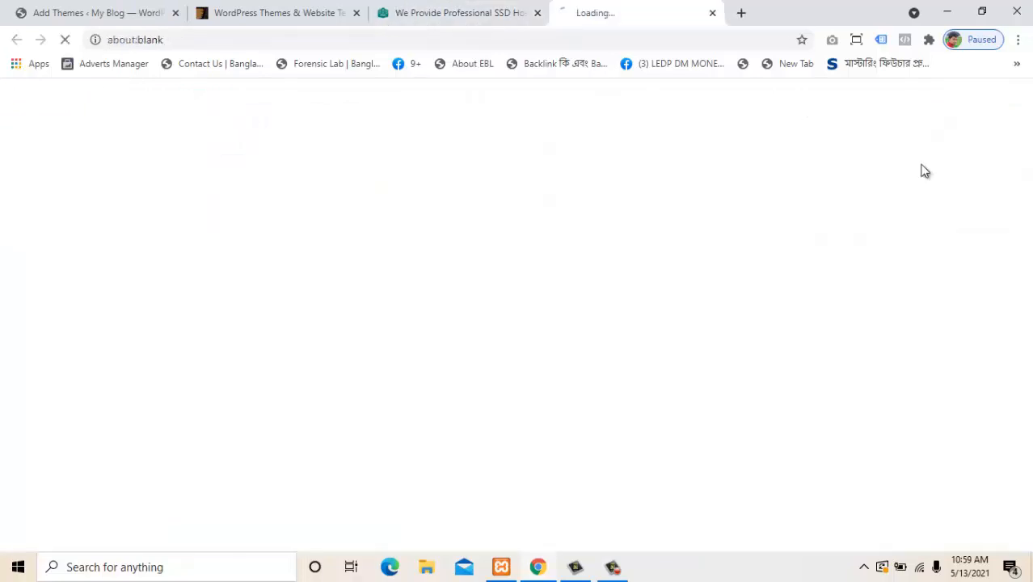
{"action": "left_click", "coordinate": [537, 14]}
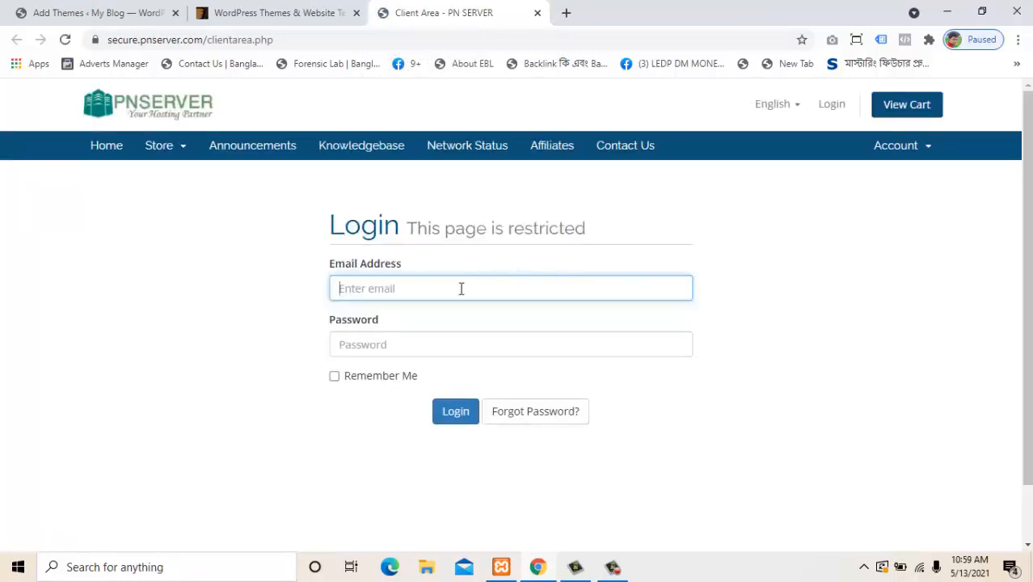
Step: Log in to the PN SERVER client area with the account e-mail and password
{"action": "left_click", "coordinate": [461, 289]}
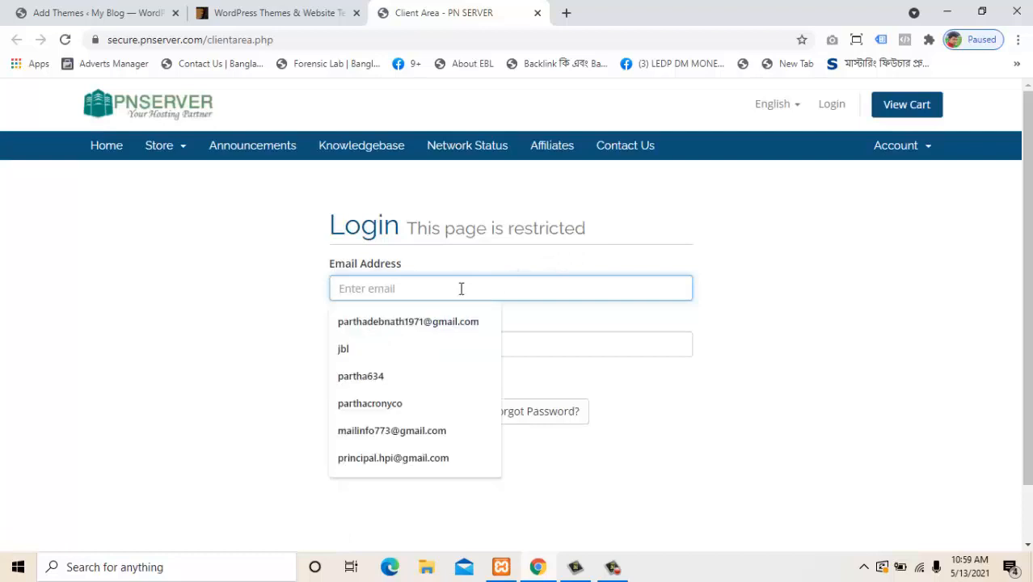
{"action": "left_click", "coordinate": [445, 320]}
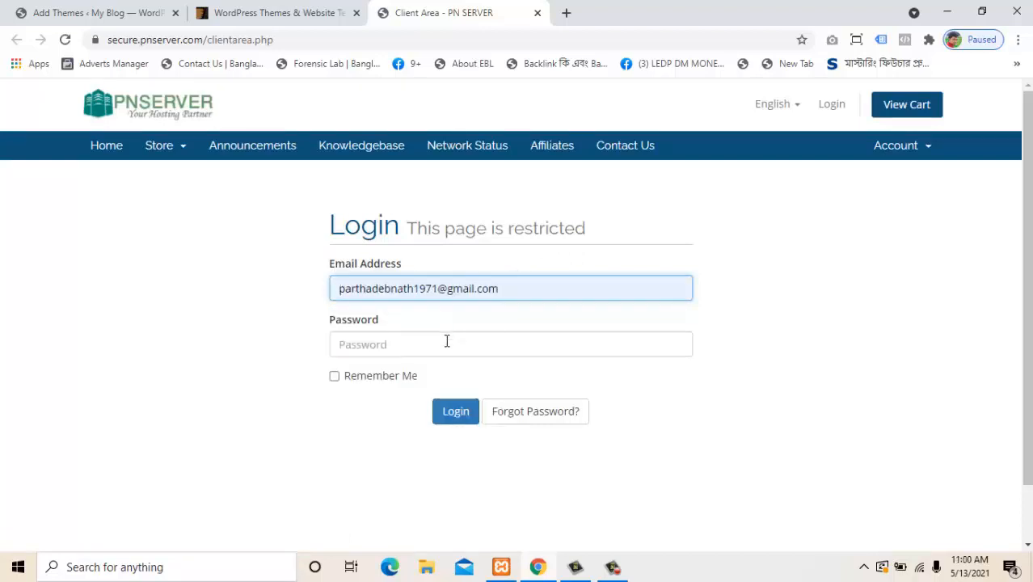
{"action": "left_click", "coordinate": [446, 340]}
{"action": "type", "text": "•••••••"}
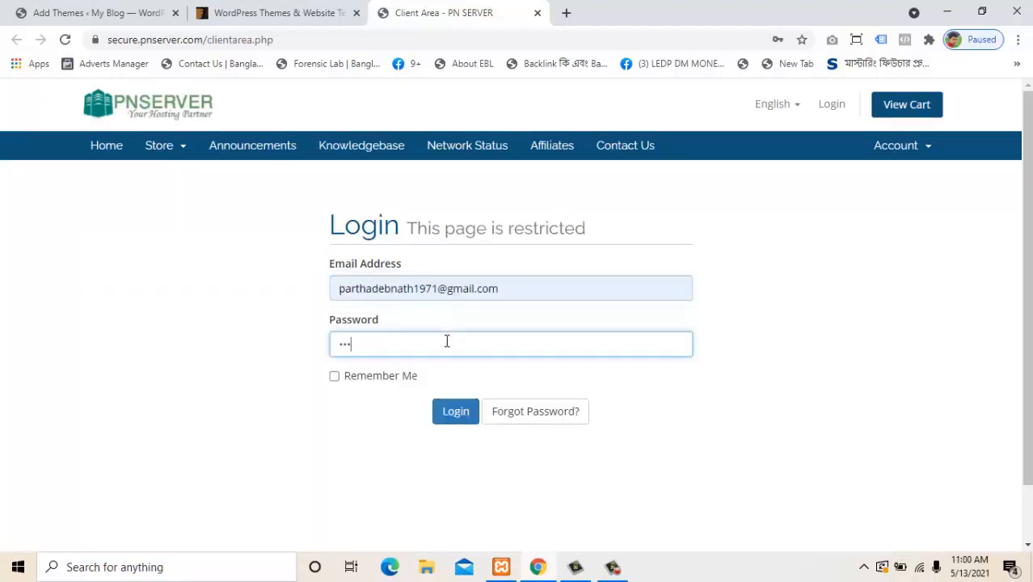
{"action": "type", "text": "•••••••••"}
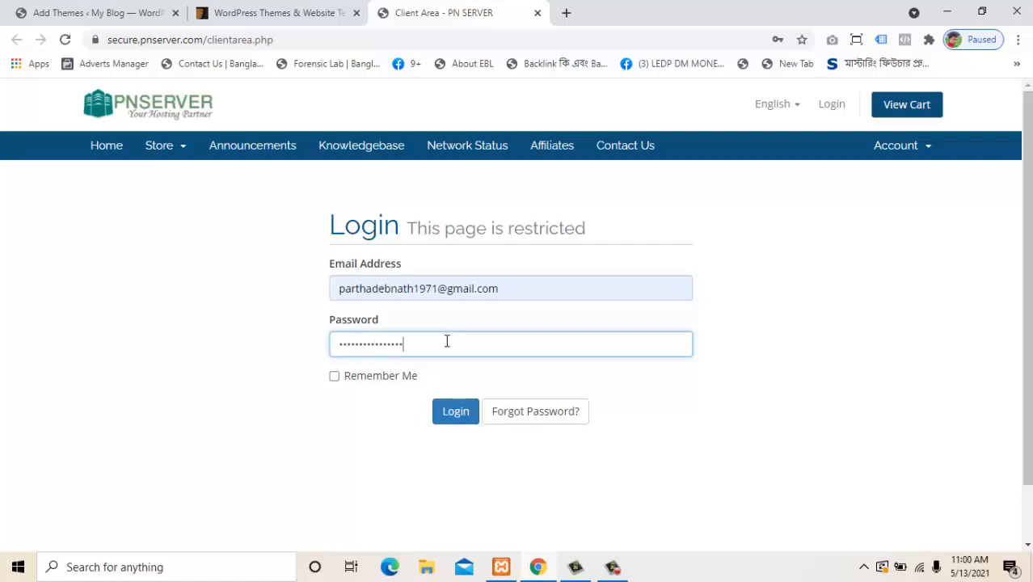
{"action": "type", "text": "•••"}
{"action": "key", "text": "Return"}
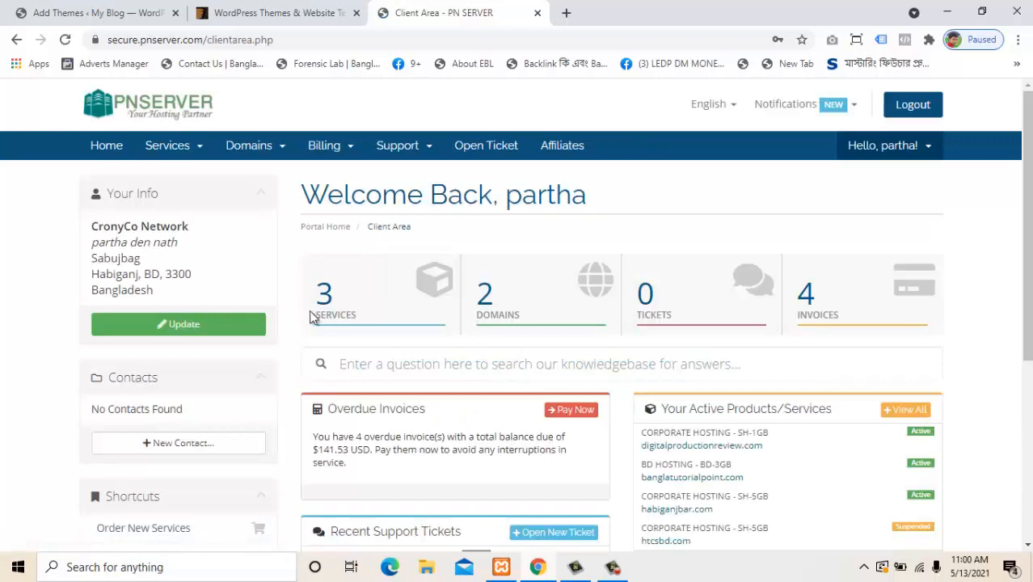
Step: Log in to cPanel for the banglatutorialpoint.com service, search its functions for php, and open the MultiPHP INI Editor
{"action": "left_click", "coordinate": [339, 314]}
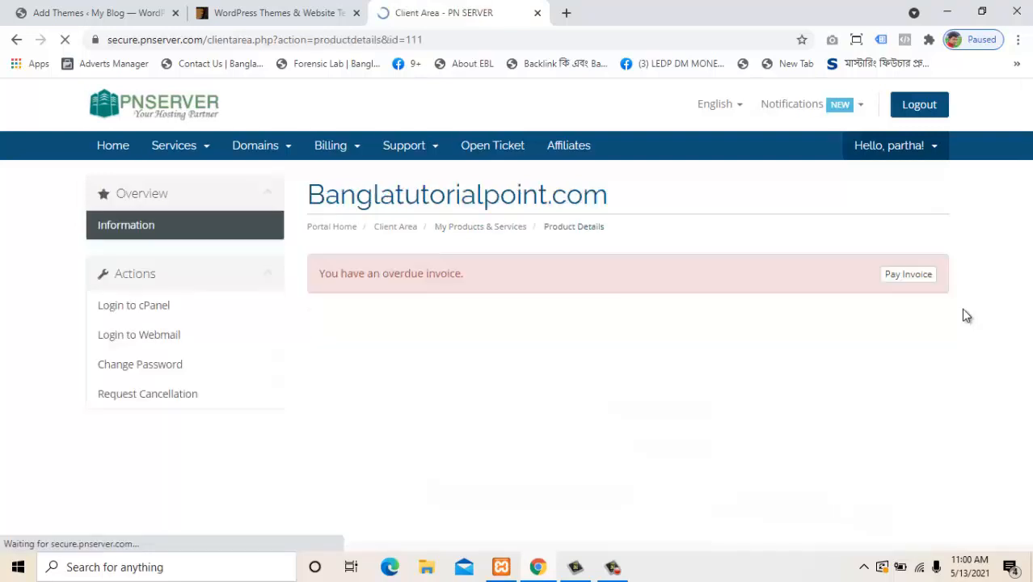
{"action": "left_click", "coordinate": [139, 307]}
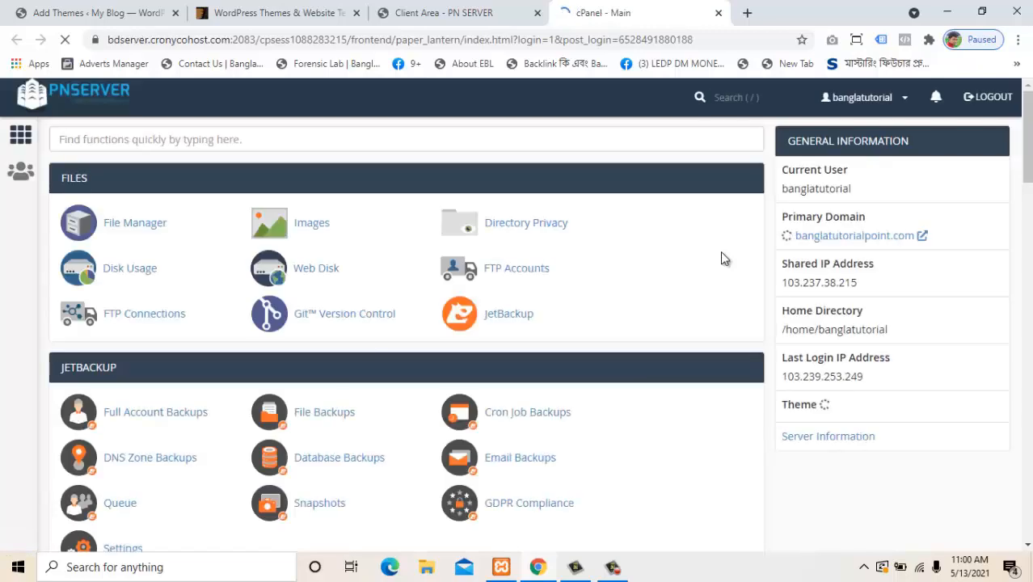
{"action": "left_click", "coordinate": [421, 136]}
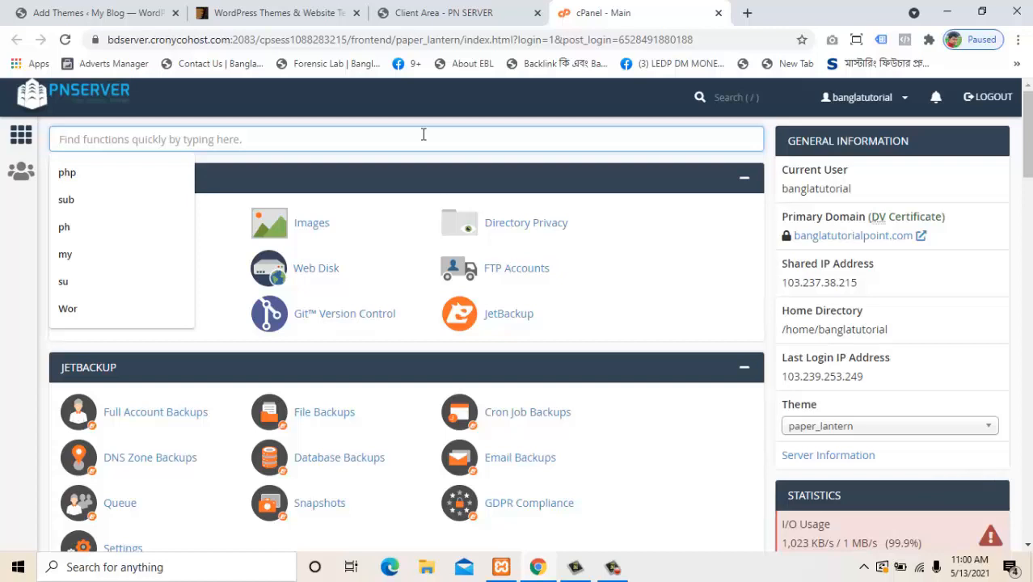
{"action": "type", "text": "php"}
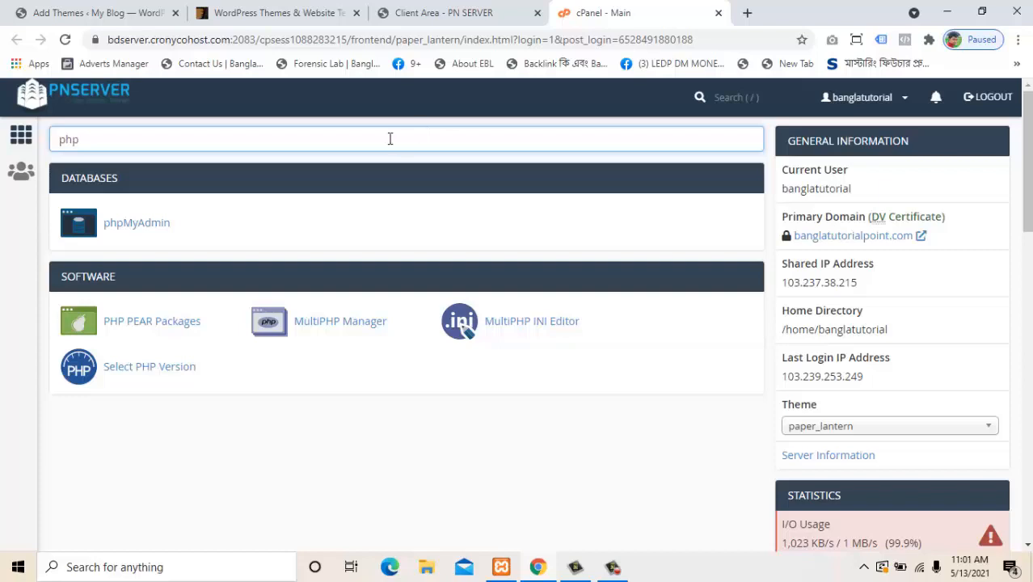
{"action": "left_click", "coordinate": [514, 329]}
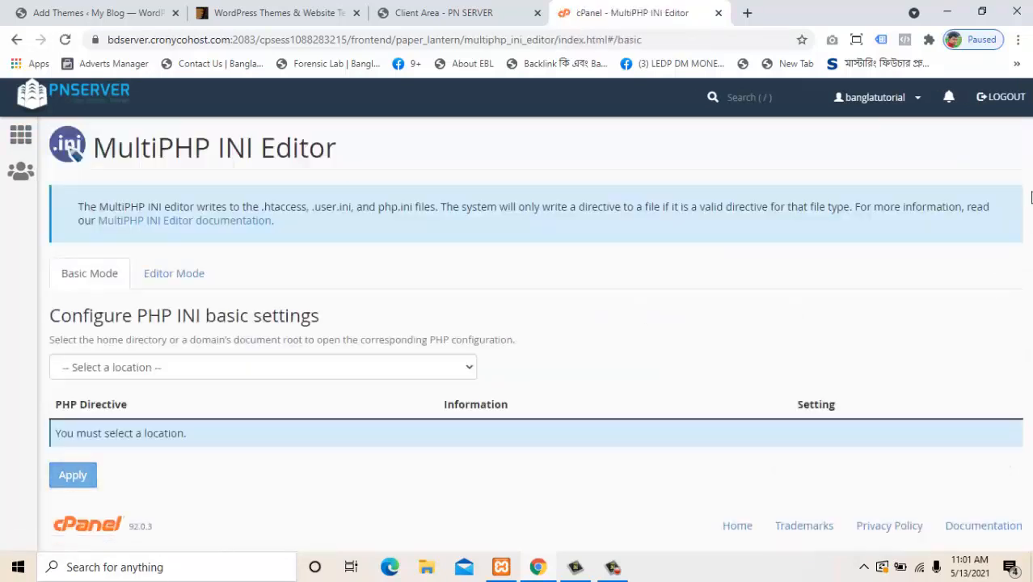
Step: Load the basic PHP INI settings for wp.banglatutorialpoint.com and review the listed directives
{"action": "left_click", "coordinate": [406, 369]}
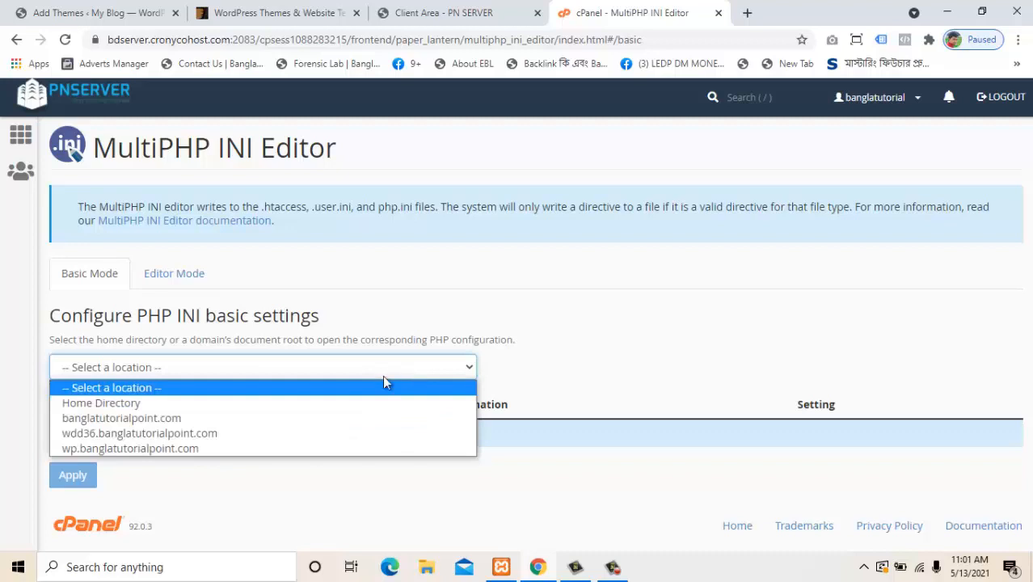
{"action": "left_click", "coordinate": [154, 448]}
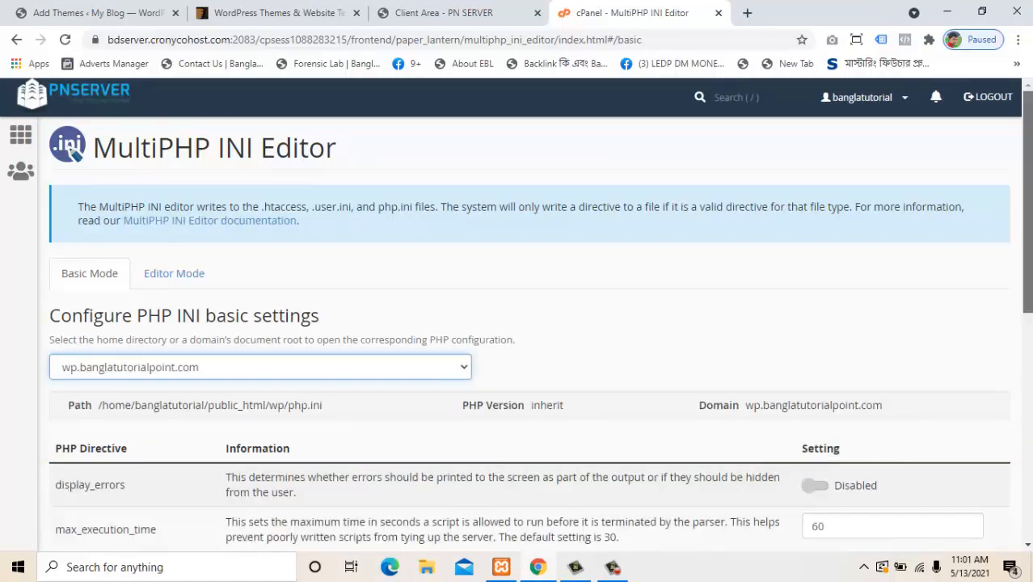
{"action": "left_click_drag", "start_coordinate": [1027, 252], "coordinate": [1027, 374]}
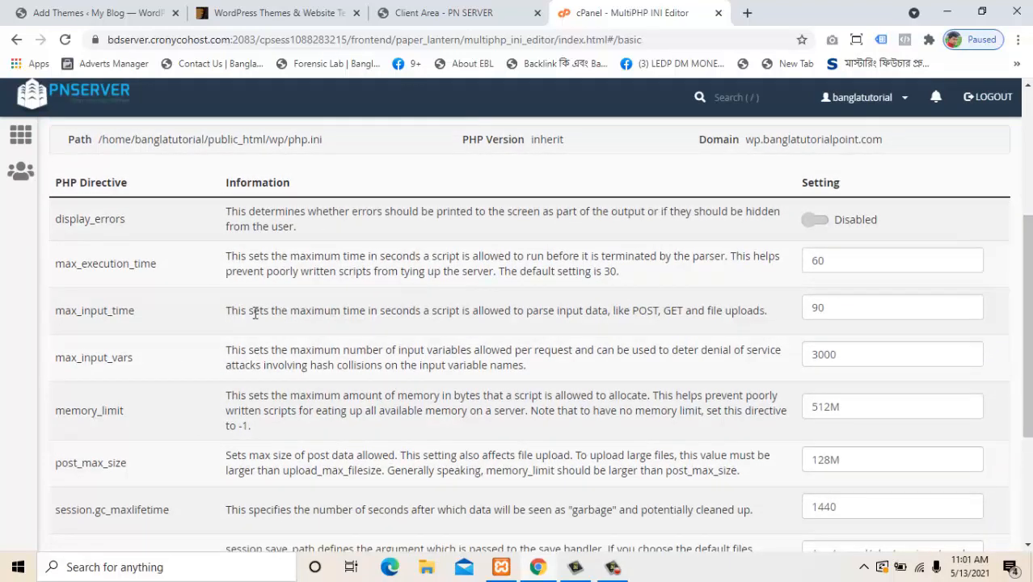
Step: Minimize the browser, open config paid them.txt from the desktop in Notepad, and examine the PHP directives listed for the paid theme
{"action": "left_click", "coordinate": [951, 18]}
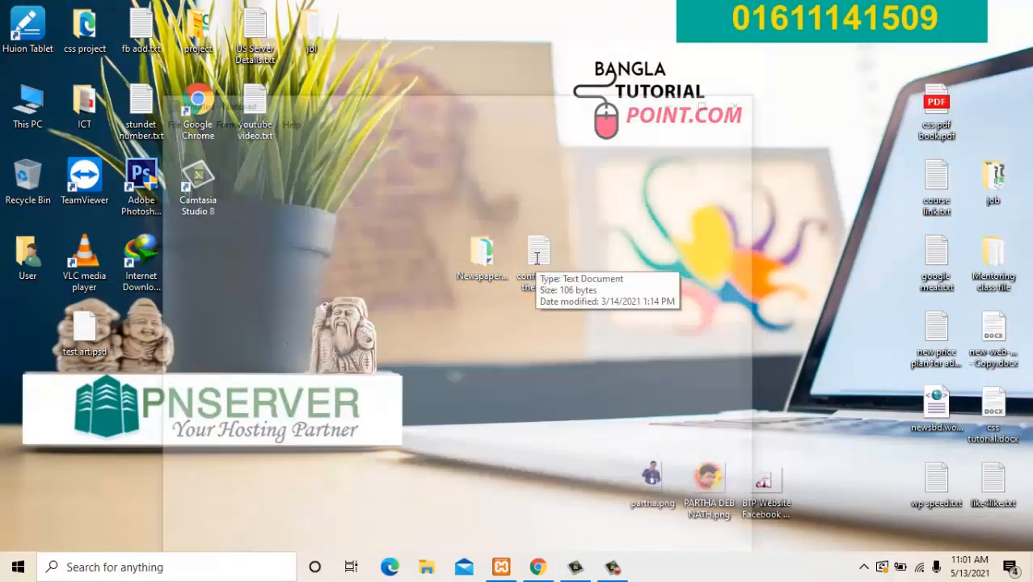
{"action": "double_click", "coordinate": [539, 260]}
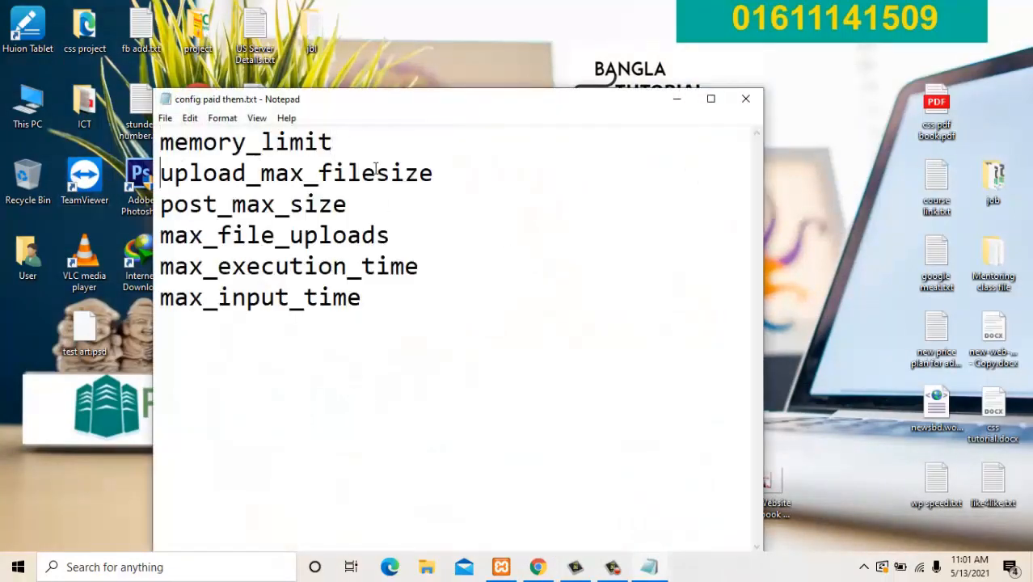
{"action": "left_click_drag", "start_coordinate": [479, 177], "coordinate": [203, 144]}
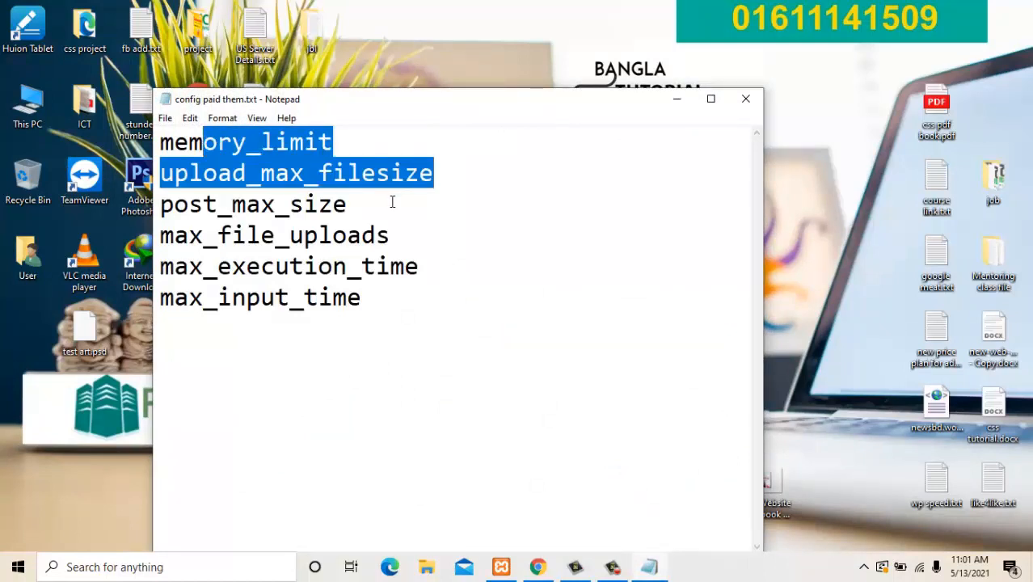
{"action": "left_click_drag", "start_coordinate": [392, 204], "coordinate": [150, 212]}
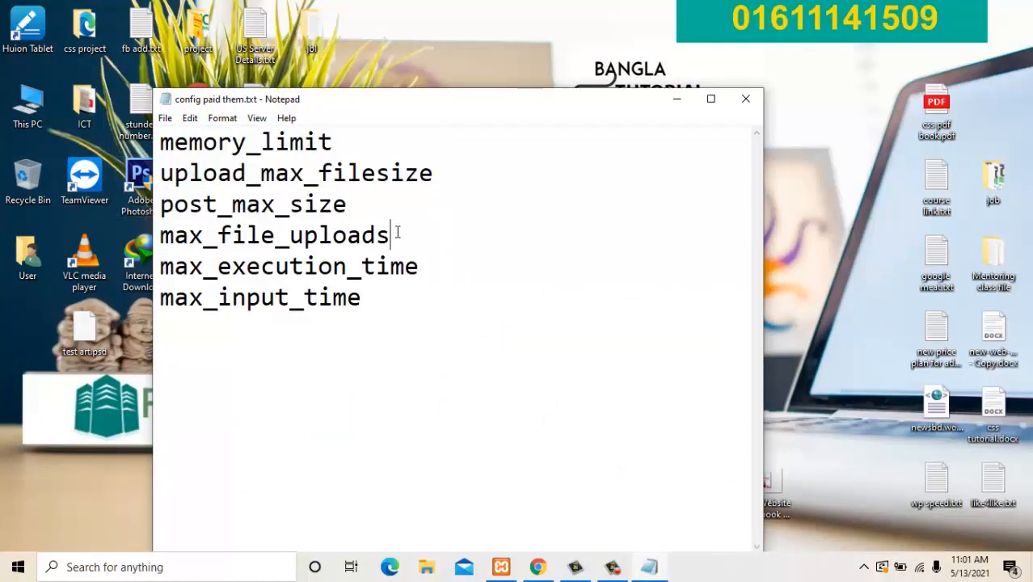
{"action": "left_click_drag", "start_coordinate": [397, 232], "coordinate": [152, 238]}
{"action": "left_click", "coordinate": [341, 150]}
{"action": "left_click", "coordinate": [155, 164]}
{"action": "left_click_drag", "start_coordinate": [154, 161], "coordinate": [122, 153]}
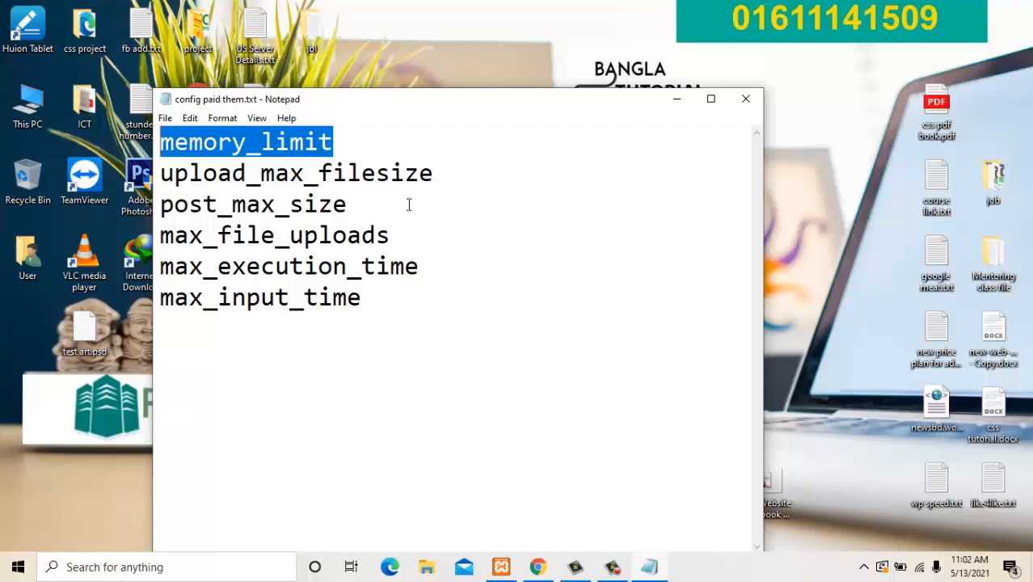
{"action": "left_click", "coordinate": [477, 172]}
{"action": "left_click_drag", "start_coordinate": [160, 204], "coordinate": [246, 204]}
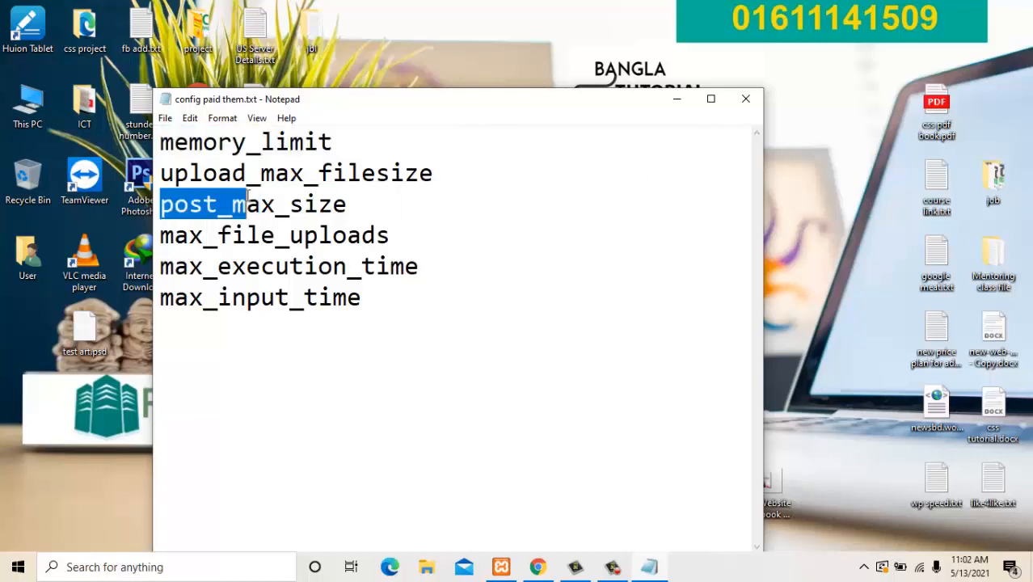
{"action": "left_click", "coordinate": [247, 204]}
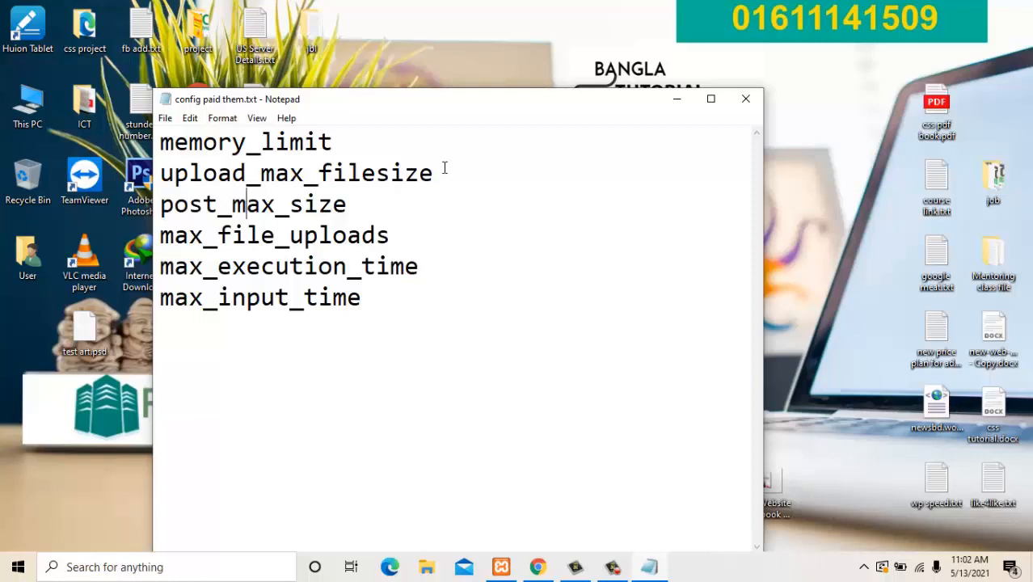
Step: Examine the post_max_size, max_file_uploads, max_execution_time and max_input_time directives in the paid theme's config note
{"action": "left_click_drag", "start_coordinate": [363, 202], "coordinate": [156, 204]}
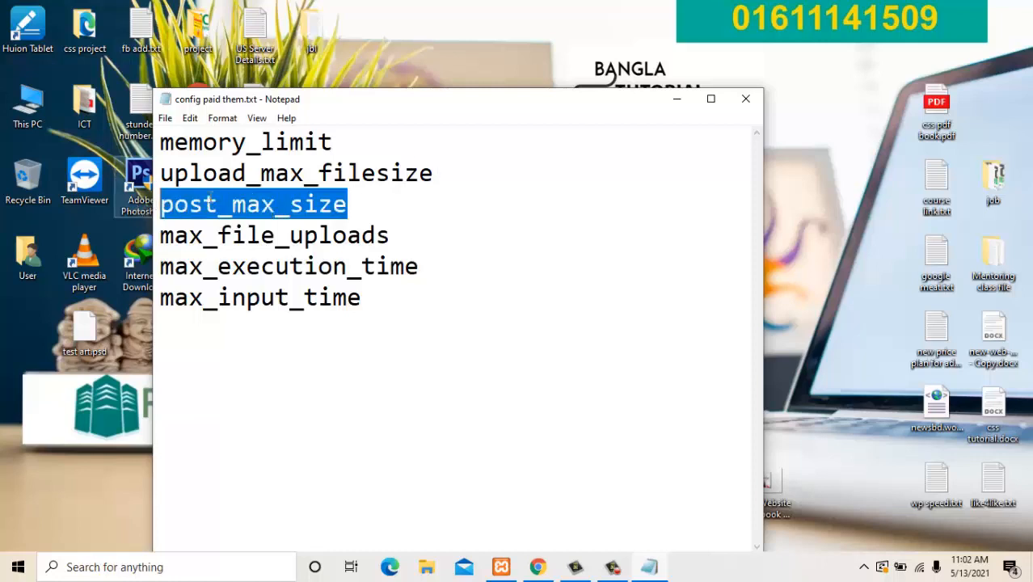
{"action": "left_click", "coordinate": [371, 197]}
{"action": "left_click_drag", "start_coordinate": [369, 199], "coordinate": [152, 201]}
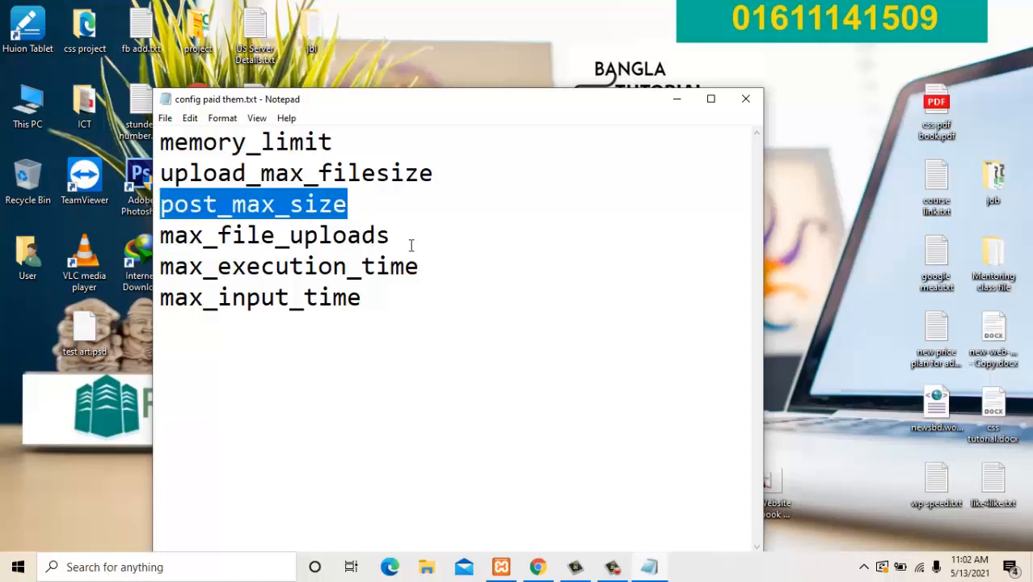
{"action": "left_click_drag", "start_coordinate": [396, 236], "coordinate": [150, 236]}
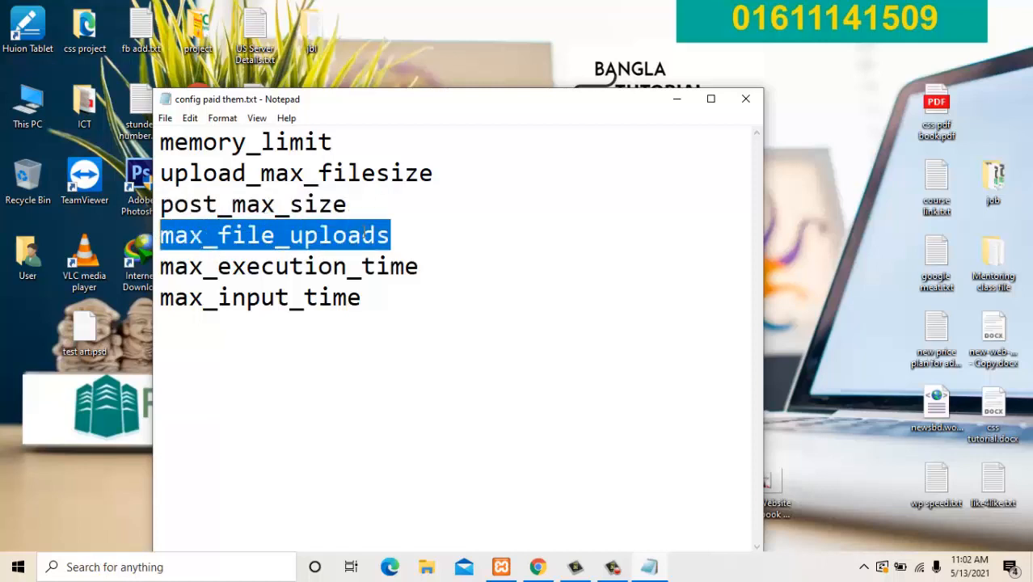
{"action": "left_click", "coordinate": [446, 255]}
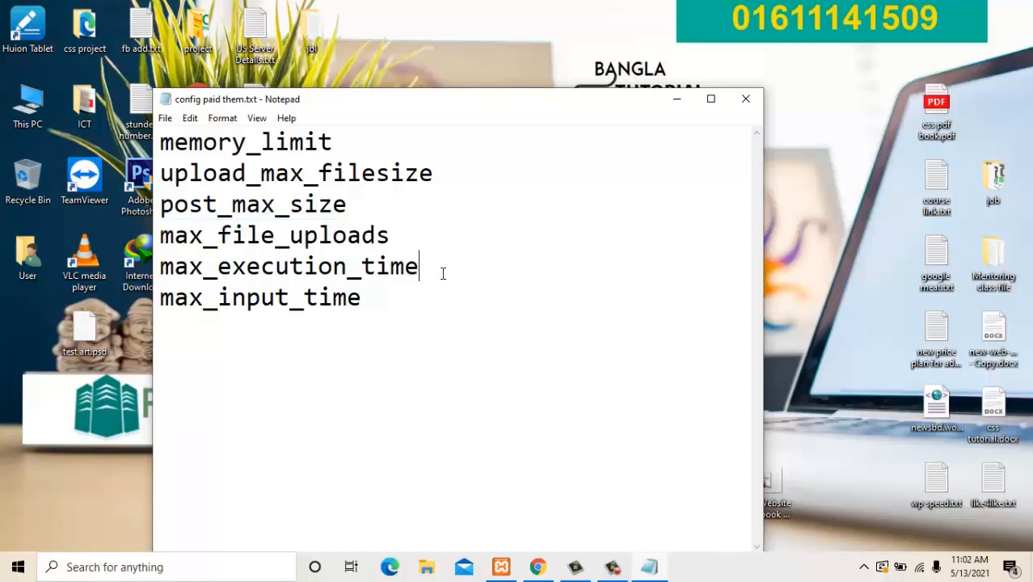
{"action": "left_click_drag", "start_coordinate": [443, 274], "coordinate": [161, 279]}
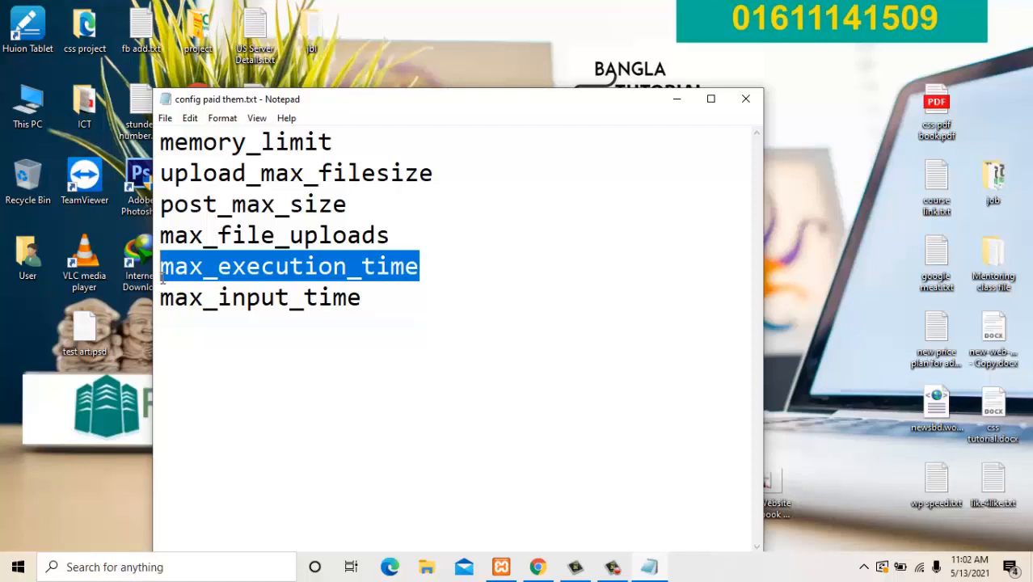
{"action": "left_click_drag", "start_coordinate": [418, 302], "coordinate": [162, 305]}
{"action": "left_click", "coordinate": [425, 323]}
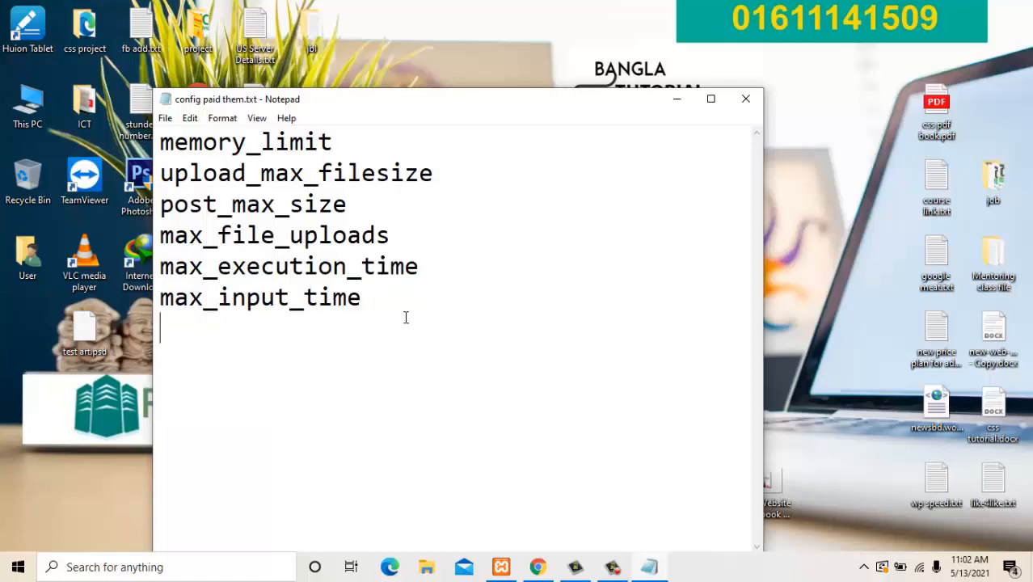
Step: Switch to Chrome and set max_input_time to 1000 in the MultiPHP INI Editor
{"action": "left_click", "coordinate": [539, 570]}
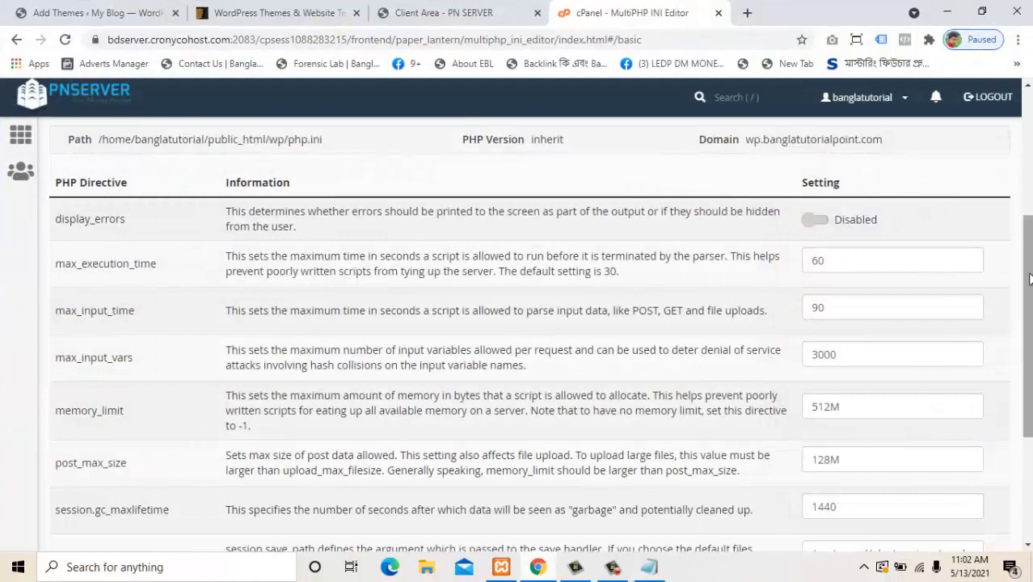
{"action": "left_click_drag", "start_coordinate": [1029, 279], "coordinate": [1029, 282]}
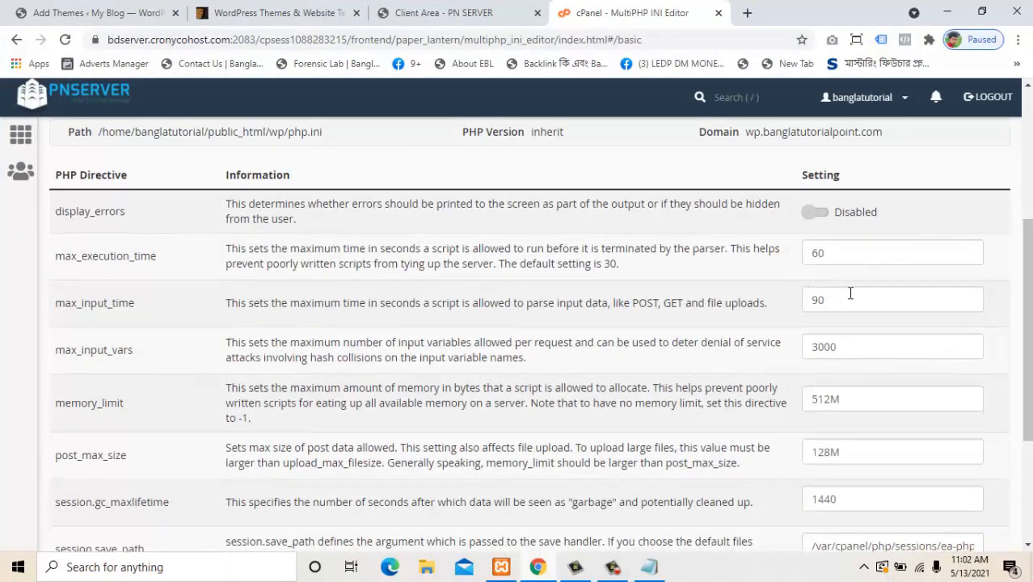
{"action": "left_click_drag", "start_coordinate": [844, 299], "coordinate": [768, 300]}
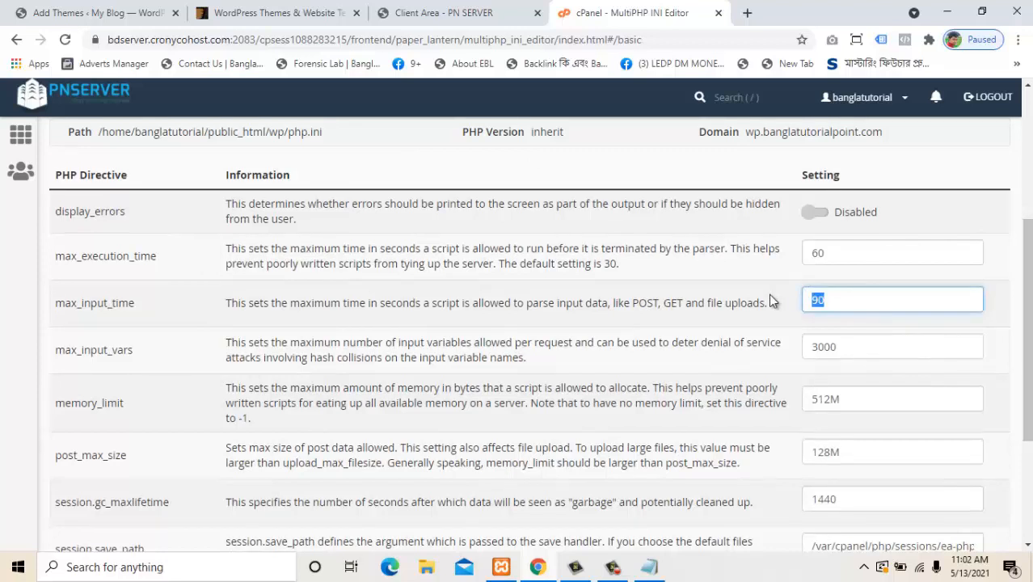
{"action": "type", "text": "1000"}
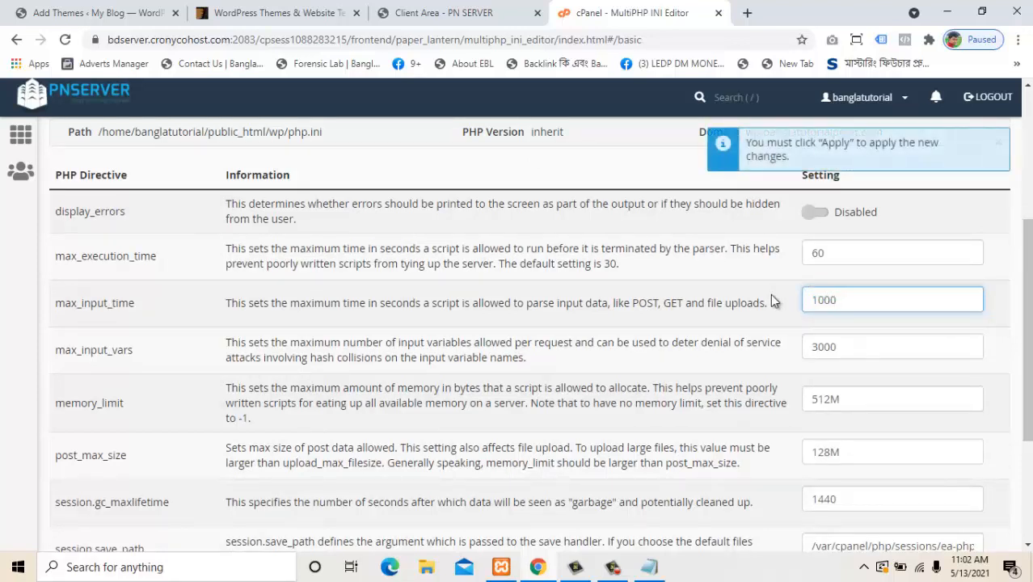
{"action": "left_click_drag", "start_coordinate": [1028, 343], "coordinate": [1028, 360]}
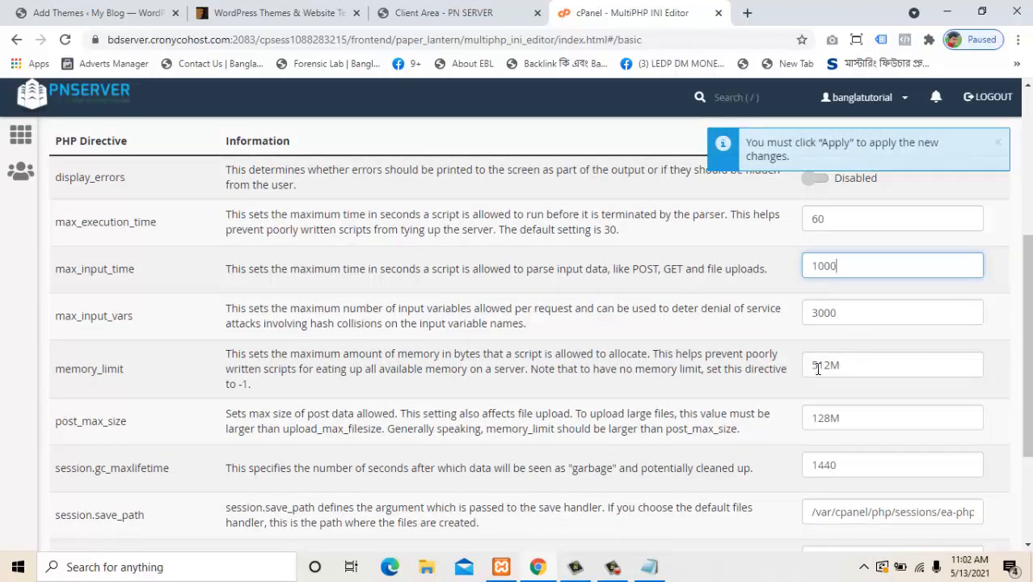
{"action": "left_click_drag", "start_coordinate": [833, 364], "coordinate": [811, 363]}
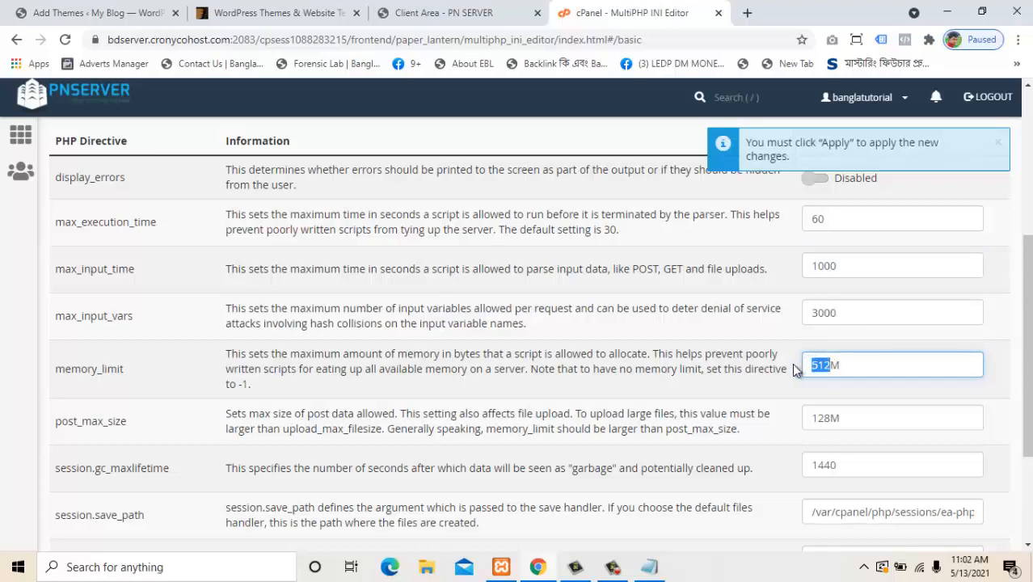
{"action": "left_click", "coordinate": [793, 365]}
{"action": "left_click", "coordinate": [791, 363]}
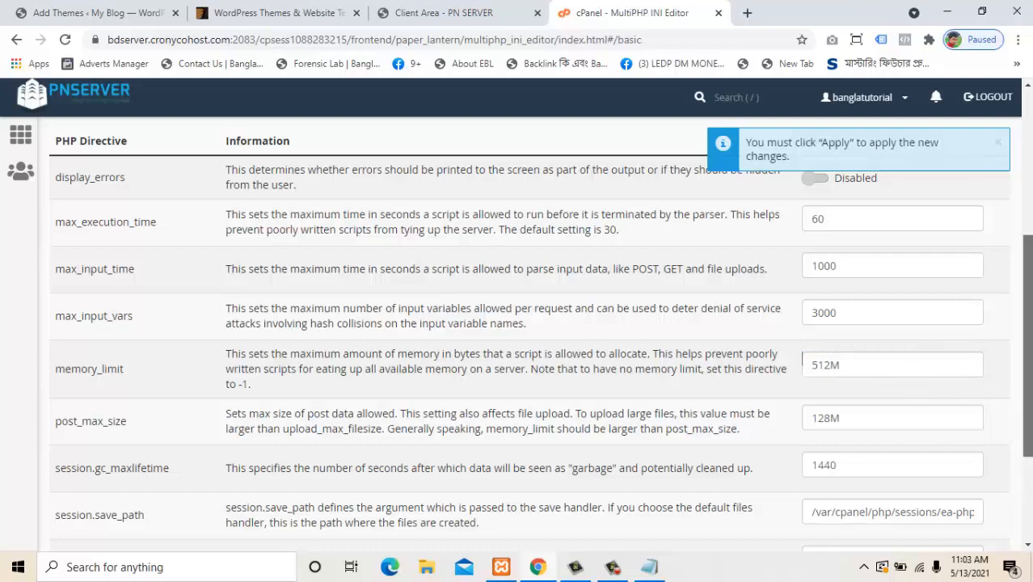
Step: Set the post_max_size directive to 1000M
{"action": "scroll", "coordinate": [980, 404], "scroll_direction": "down", "scroll_amount": 1}
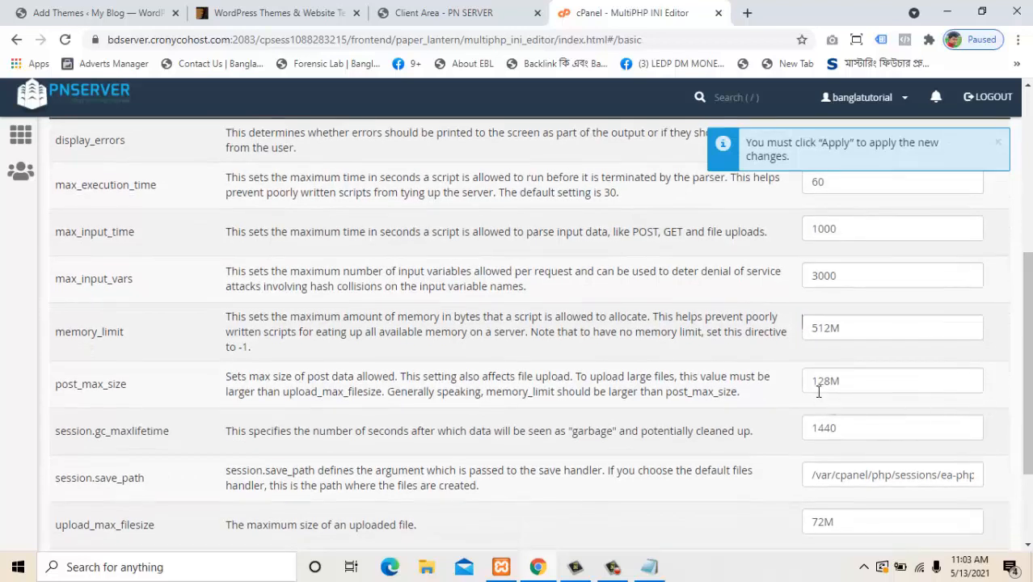
{"action": "left_click", "coordinate": [830, 378]}
{"action": "key", "text": "shift+Home"}
{"action": "type", "text": "5"}
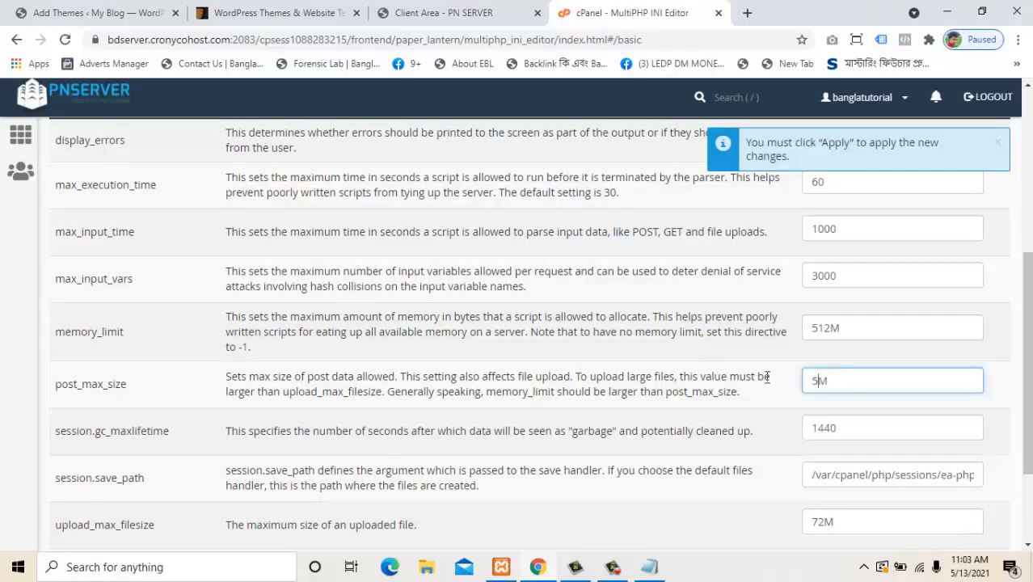
{"action": "type", "text": "12"}
{"action": "key", "text": "BackSpace"}
{"action": "key", "text": "BackSpace"}
{"action": "key", "text": "BackSpace"}
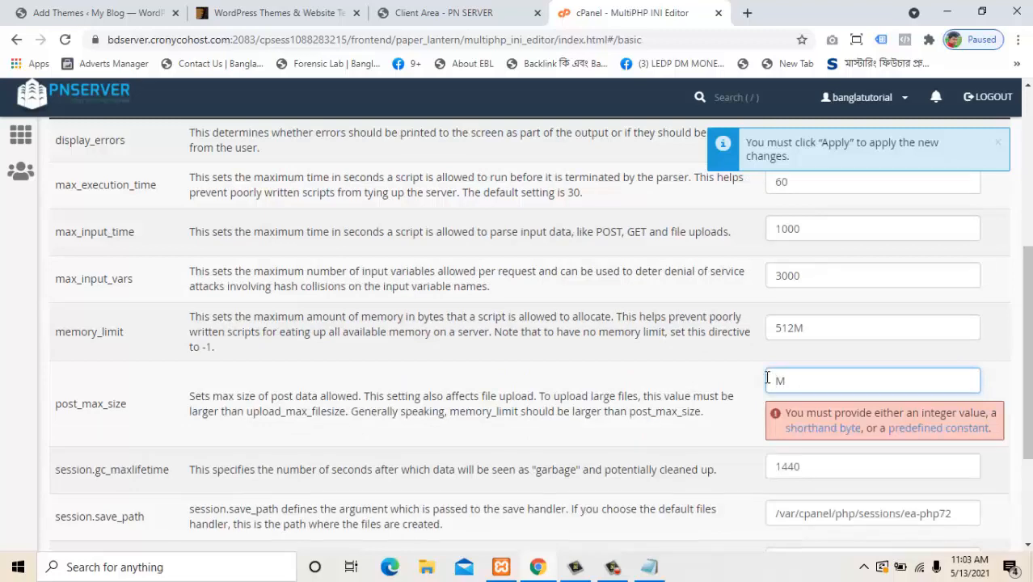
{"action": "type", "text": "1000"}
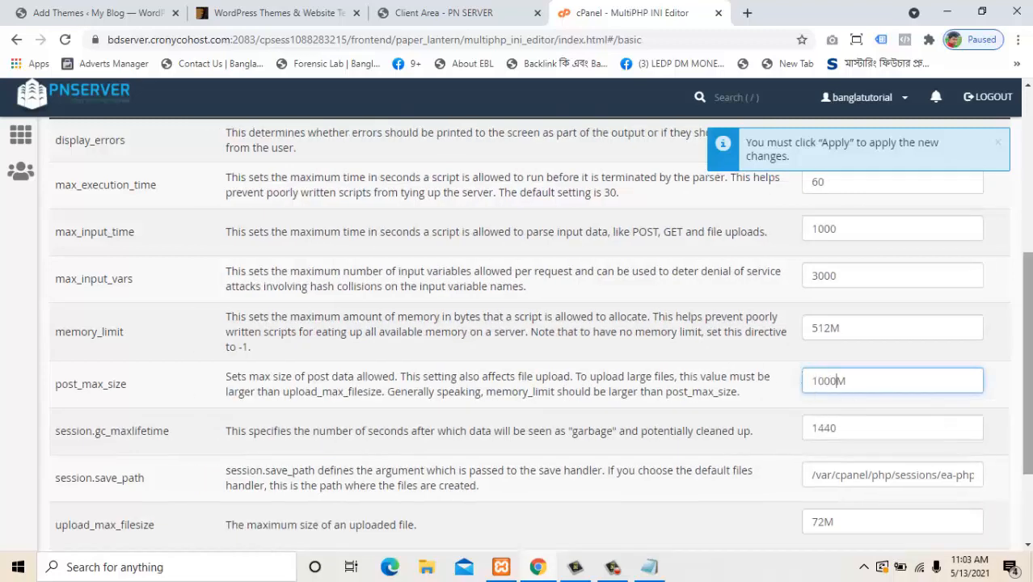
Step: Set upload_max_filesize to 512M and apply the changed PHP settings
{"action": "left_click_drag", "start_coordinate": [1025, 418], "coordinate": [1022, 477]}
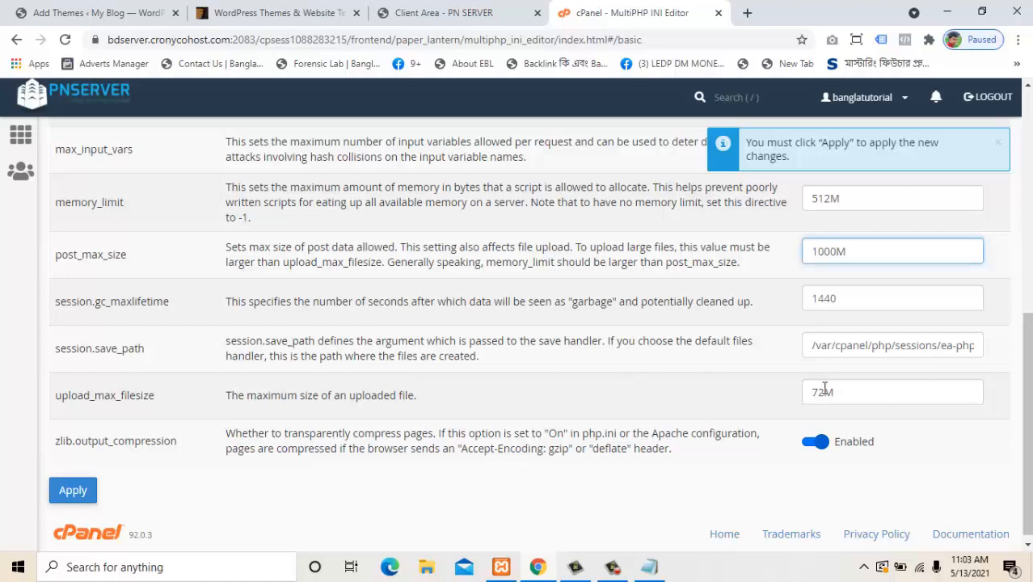
{"action": "left_click_drag", "start_coordinate": [823, 391], "coordinate": [778, 396]}
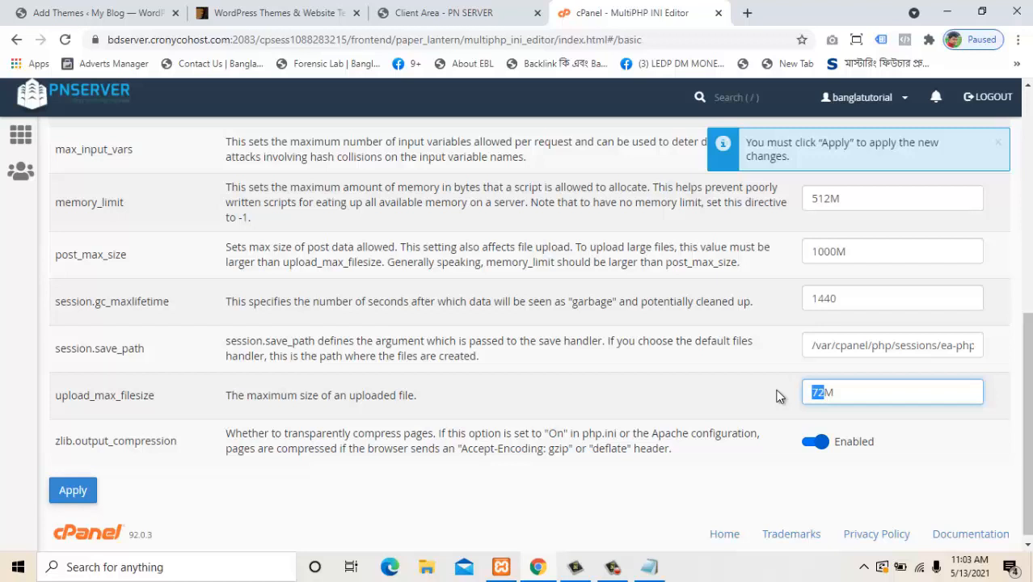
{"action": "type", "text": "25"}
{"action": "key", "text": "BackSpace"}
{"action": "key", "text": "BackSpace"}
{"action": "type", "text": "512"}
{"action": "left_click", "coordinate": [786, 485]}
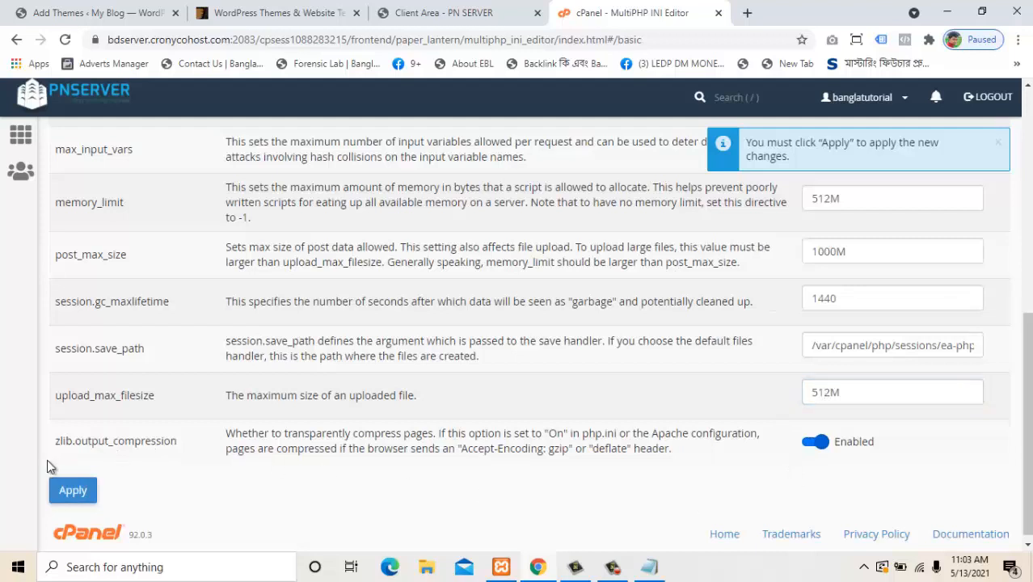
{"action": "left_click", "coordinate": [63, 491]}
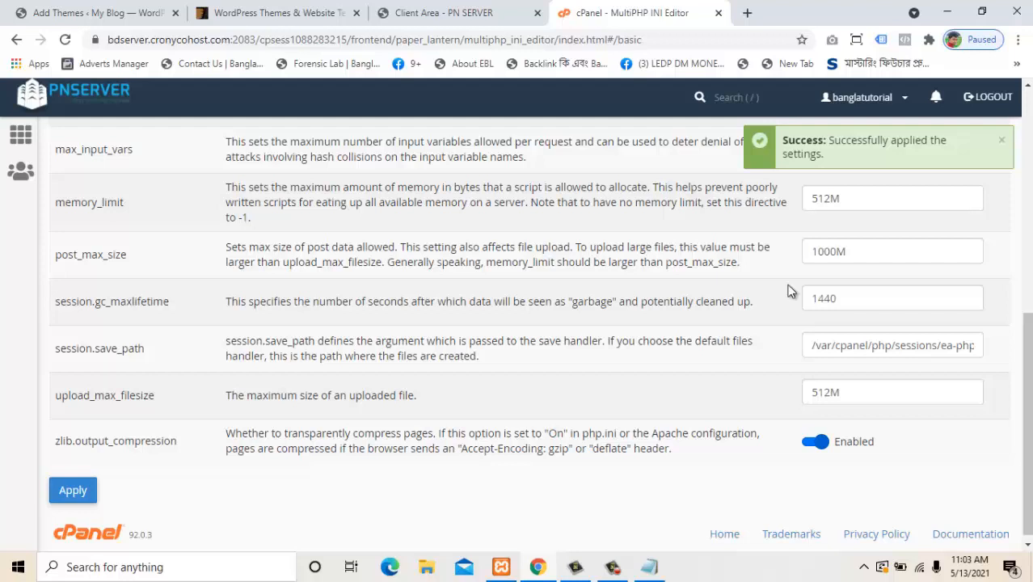
Step: Close the cPanel and PN SERVER client area pages, minimize the browser, and move the config note's window aside
{"action": "left_click", "coordinate": [715, 13]}
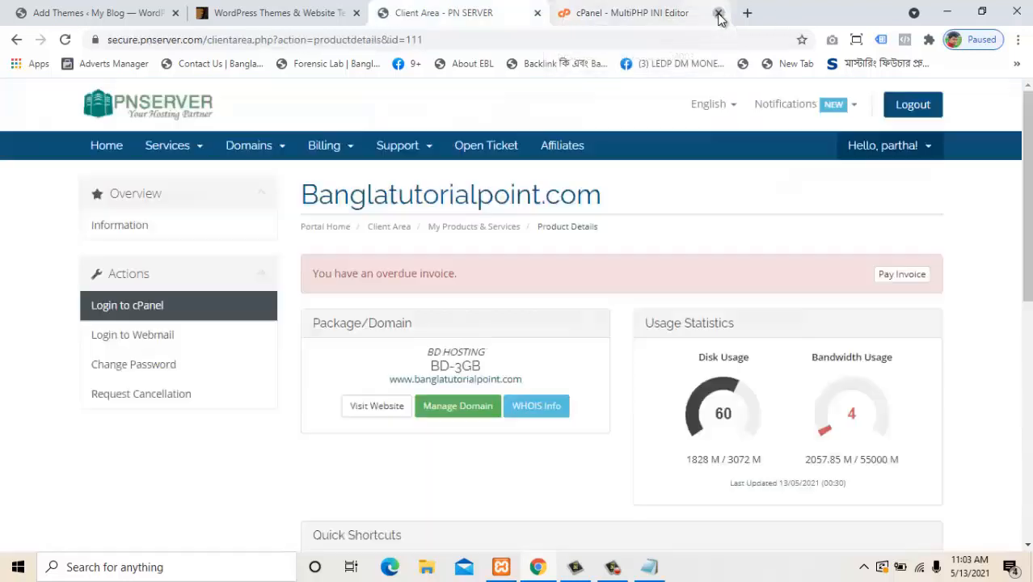
{"action": "left_click", "coordinate": [538, 13]}
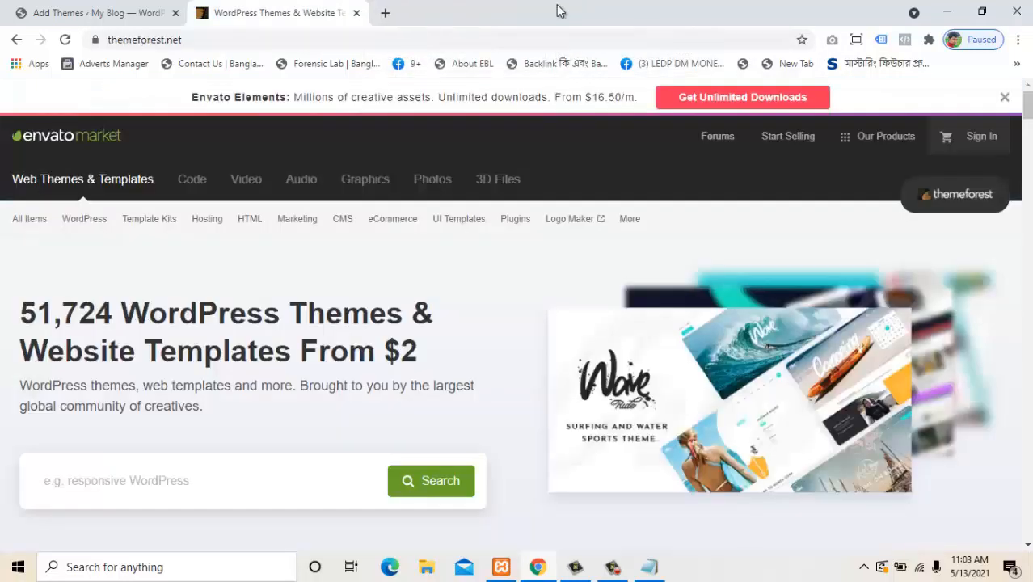
{"action": "left_click", "coordinate": [945, 10]}
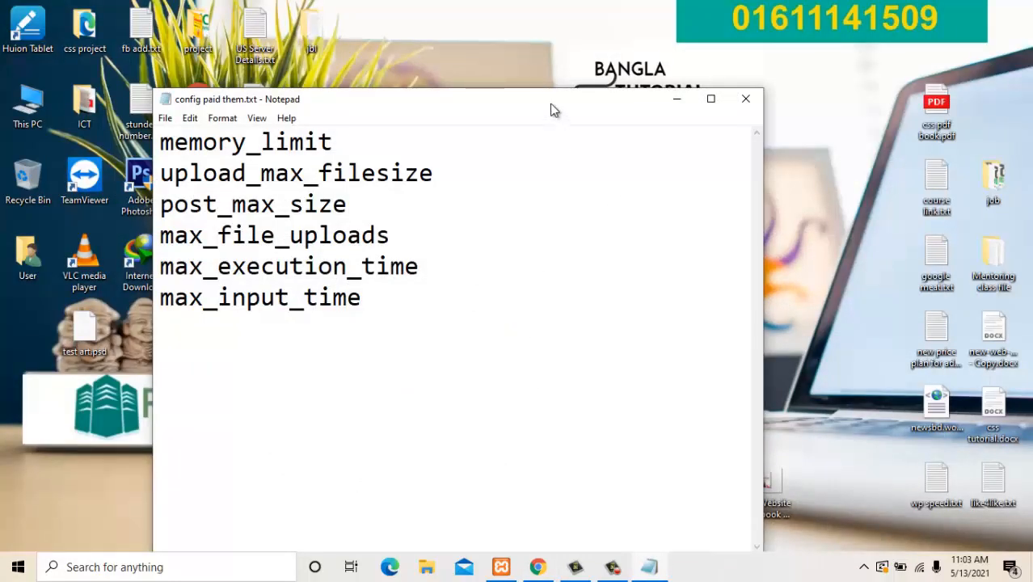
{"action": "left_click_drag", "start_coordinate": [552, 110], "coordinate": [467, 164]}
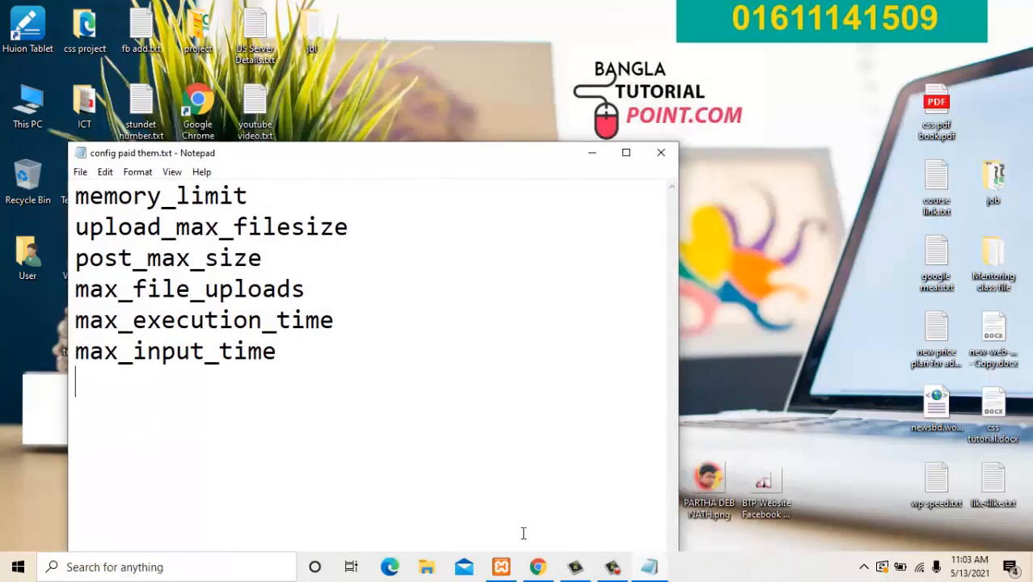
Step: Switch to the XAMPP Control Panel, open Apache's PHP (php.ini) configuration file, and maximize it in Notepad
{"action": "left_click", "coordinate": [501, 569]}
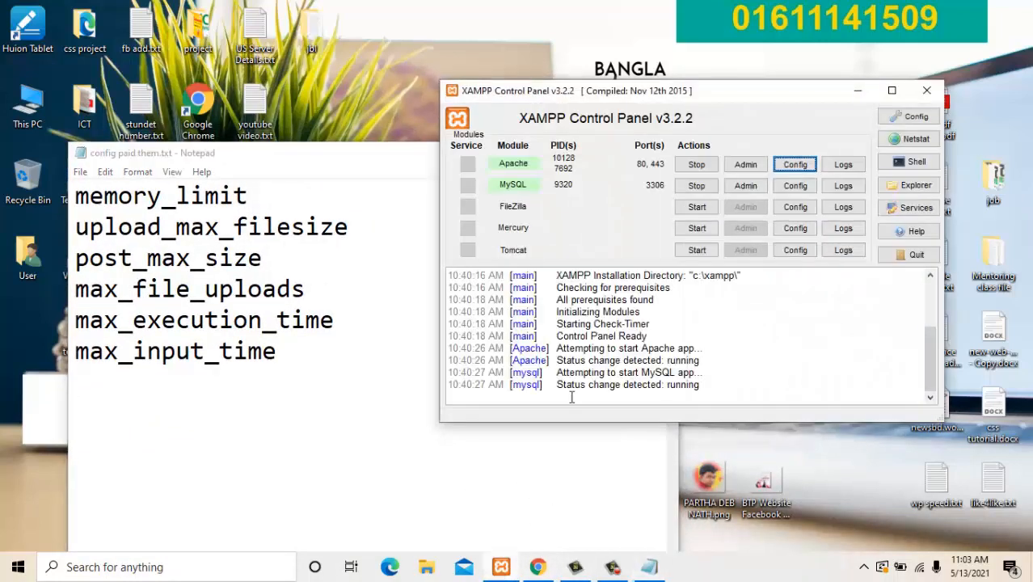
{"action": "left_click", "coordinate": [796, 166]}
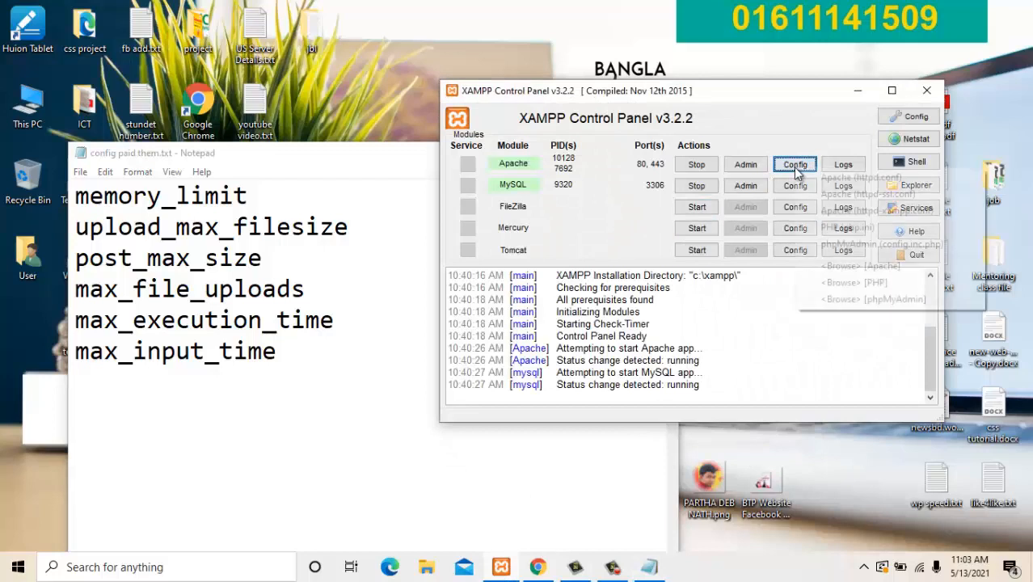
{"action": "left_click", "coordinate": [505, 167]}
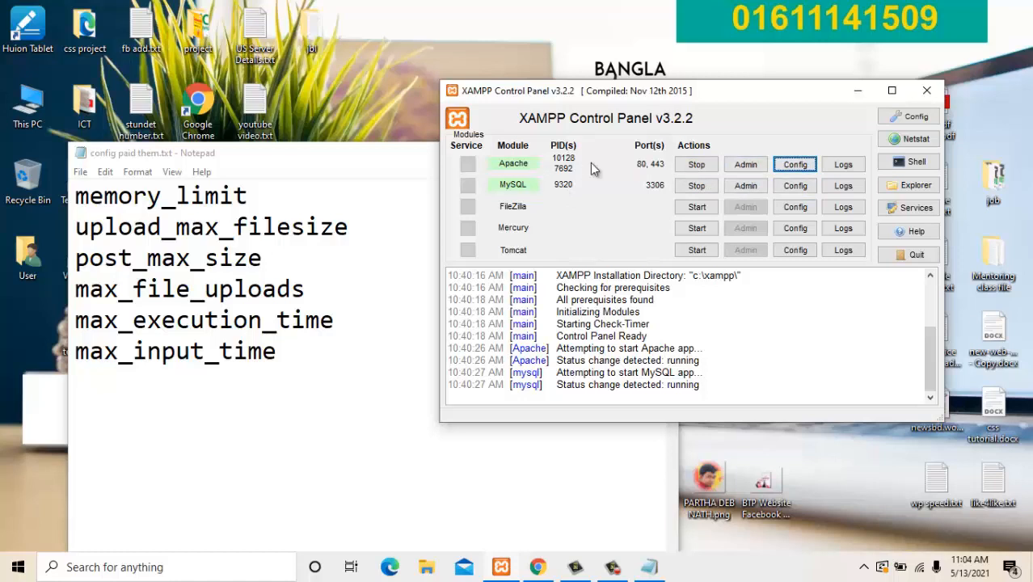
{"action": "left_click", "coordinate": [792, 166]}
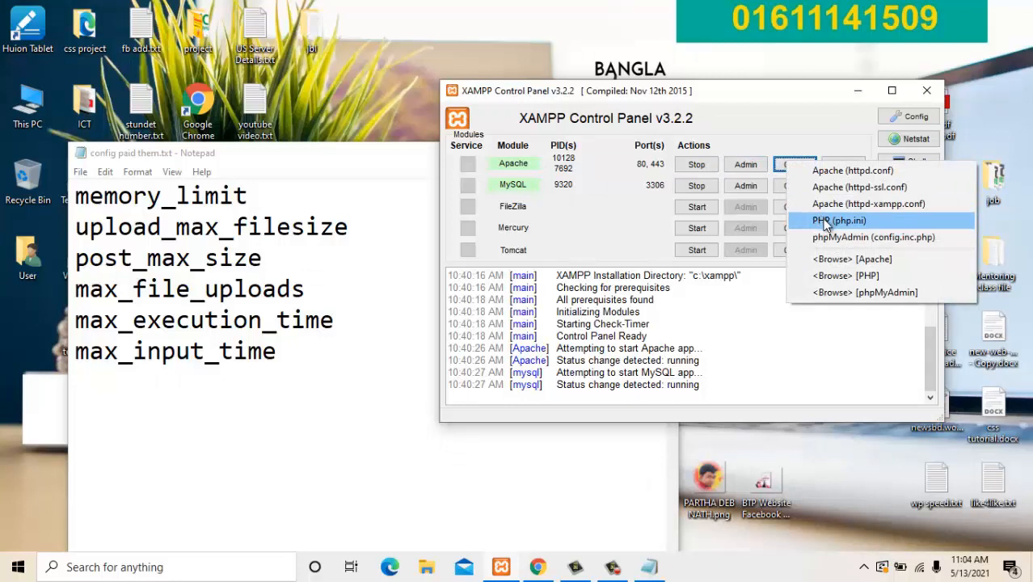
{"action": "left_click", "coordinate": [825, 222]}
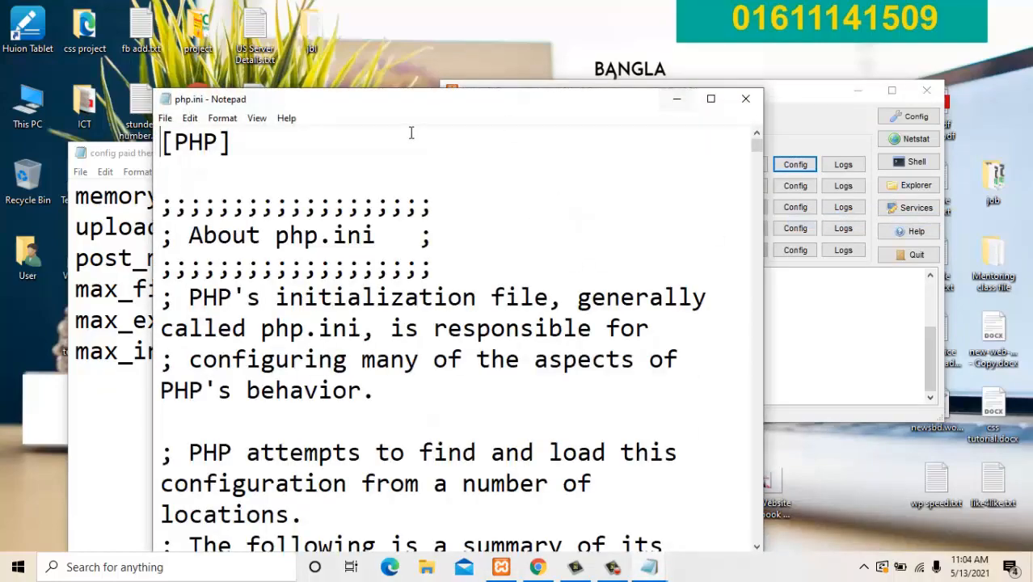
{"action": "left_click", "coordinate": [709, 99]}
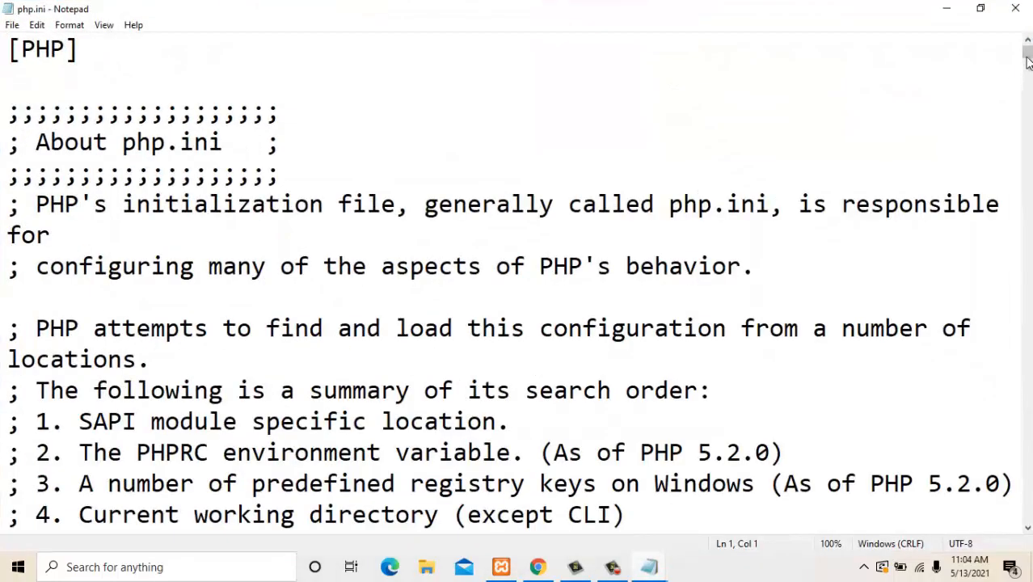
Step: Copy memory_limit from config paid them.txt and find that directive in the maximized php.ini
{"action": "left_click_drag", "start_coordinate": [1026, 55], "coordinate": [1010, 16]}
{"action": "left_click_drag", "start_coordinate": [741, 16], "coordinate": [893, 97]}
{"action": "left_click", "coordinate": [256, 199]}
{"action": "left_click_drag", "start_coordinate": [255, 200], "coordinate": [25, 204]}
{"action": "key", "text": "ctrl+c"}
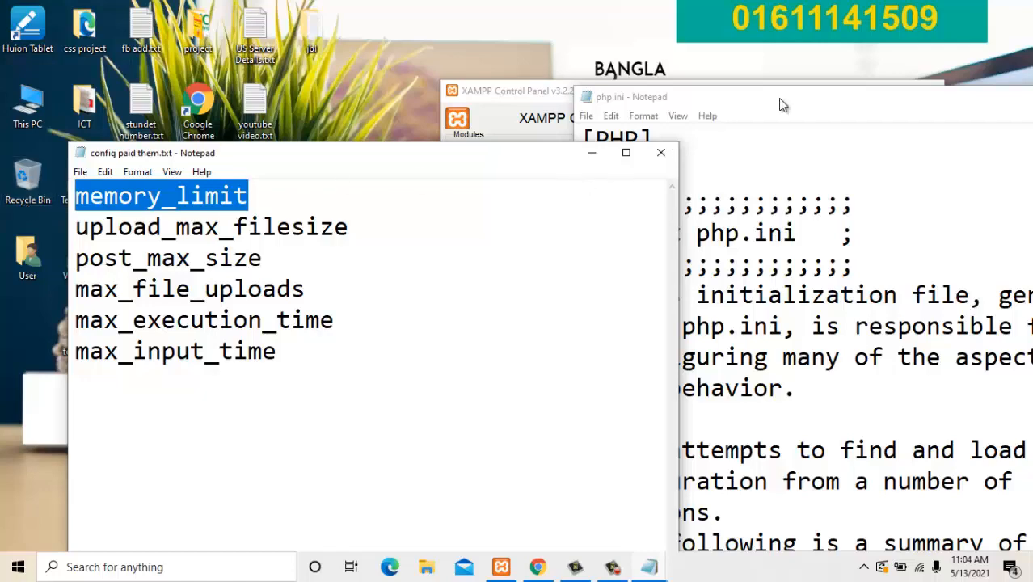
{"action": "left_click", "coordinate": [813, 98]}
{"action": "double_click", "coordinate": [812, 98]}
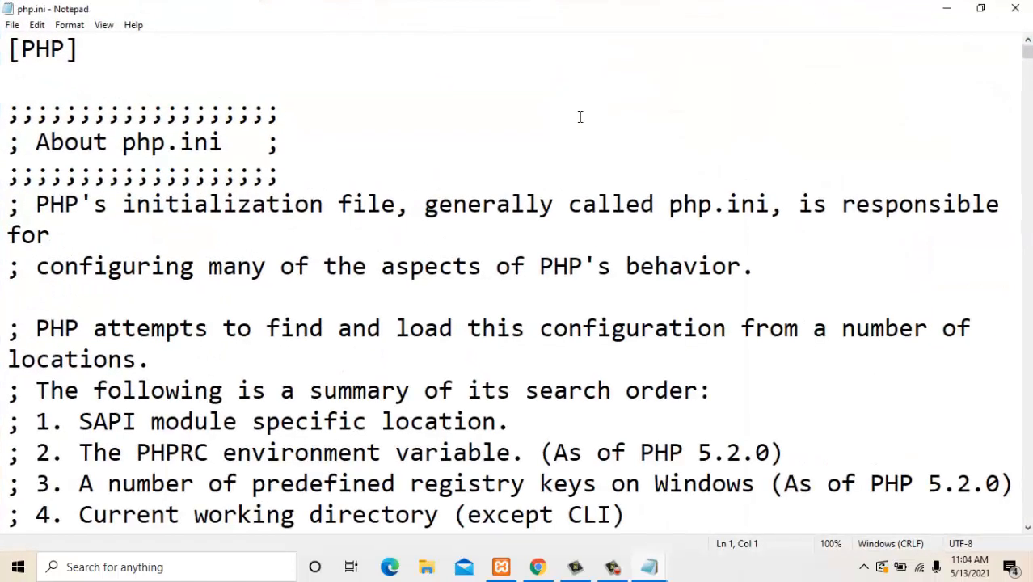
{"action": "key", "text": "ctrl+f"}
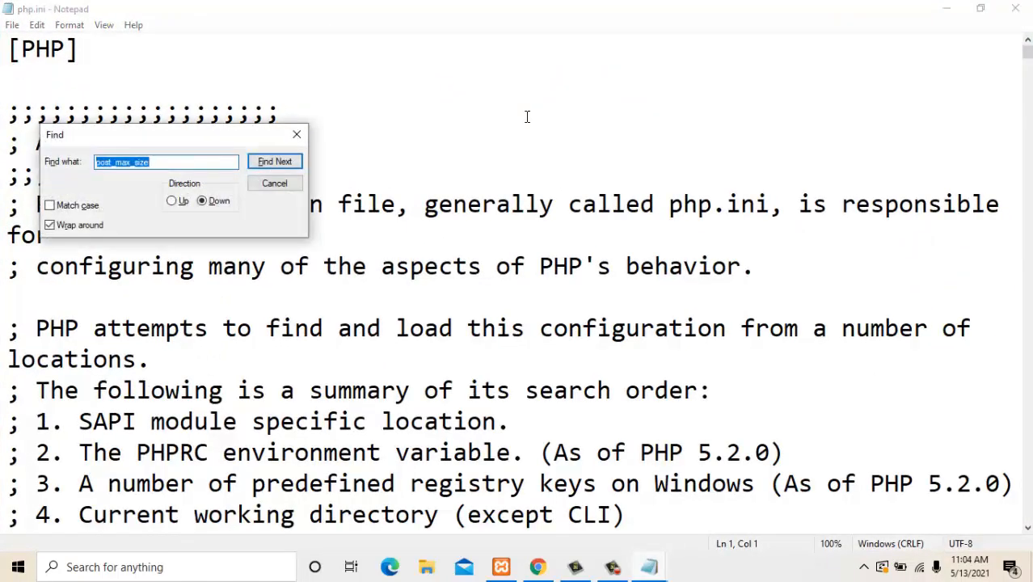
{"action": "key", "text": "ctrl+v"}
{"action": "key", "text": "Return"}
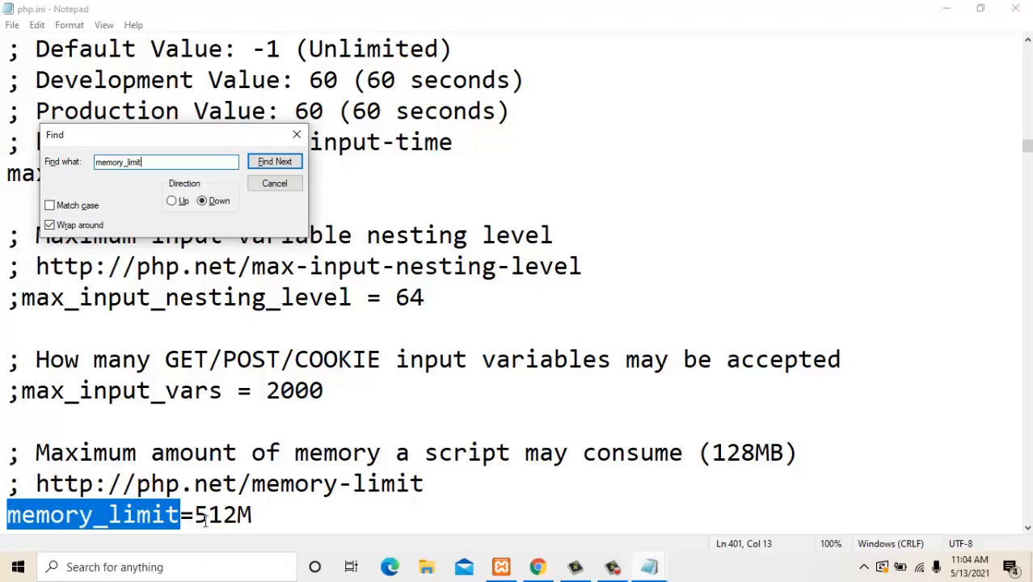
Step: Copy upload_max_filesize from config paid them.txt and find that directive in php.ini
{"action": "left_click", "coordinate": [651, 569]}
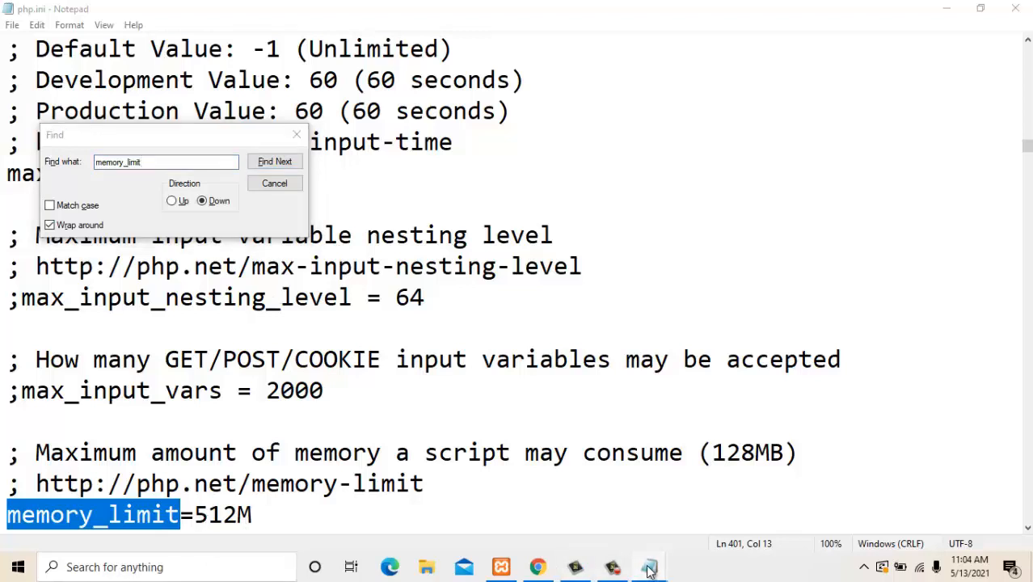
{"action": "mouse_move", "coordinate": [647, 571]}
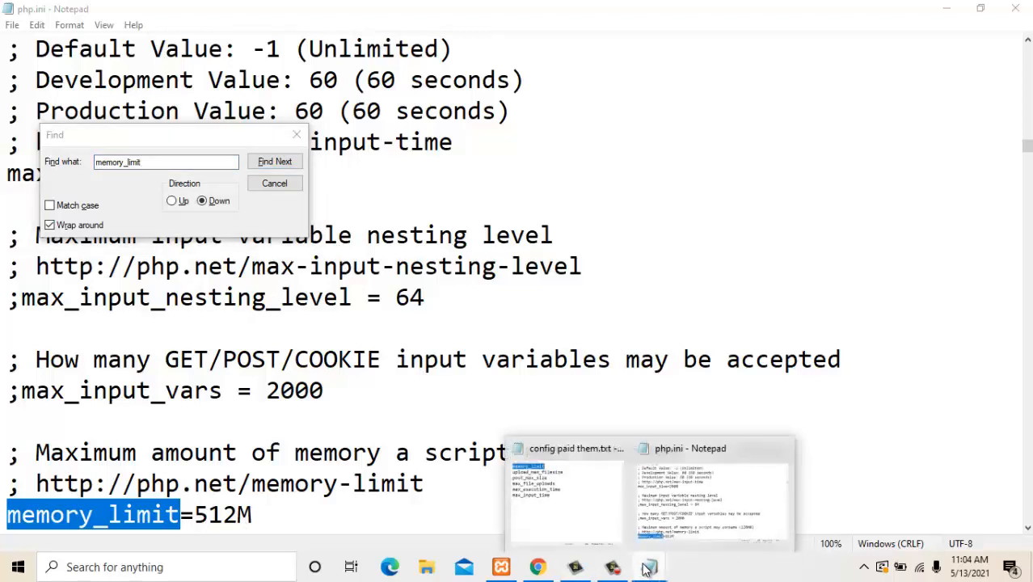
{"action": "left_click", "coordinate": [562, 489]}
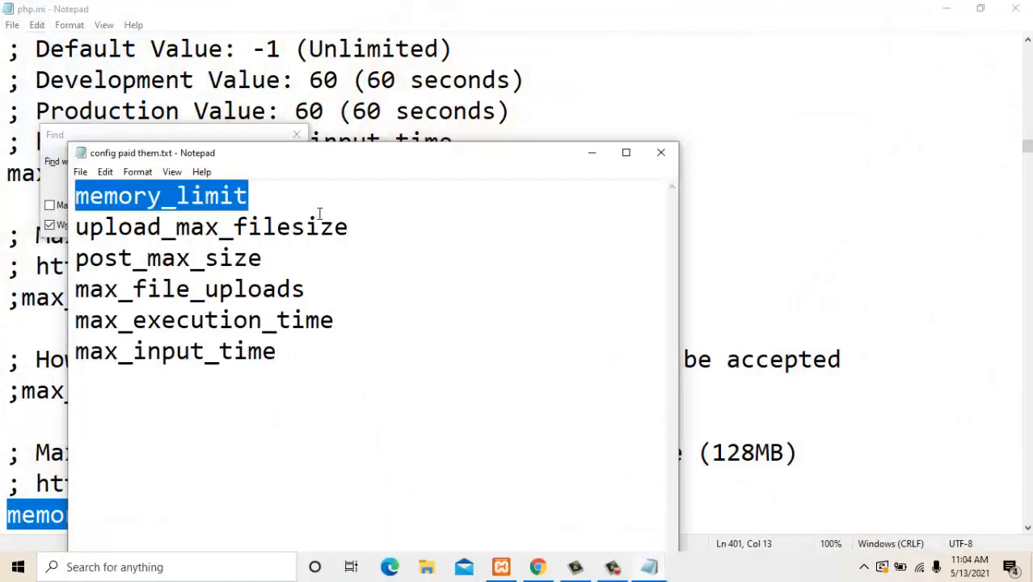
{"action": "left_click_drag", "start_coordinate": [365, 234], "coordinate": [45, 242]}
{"action": "key", "text": "ctrl+c"}
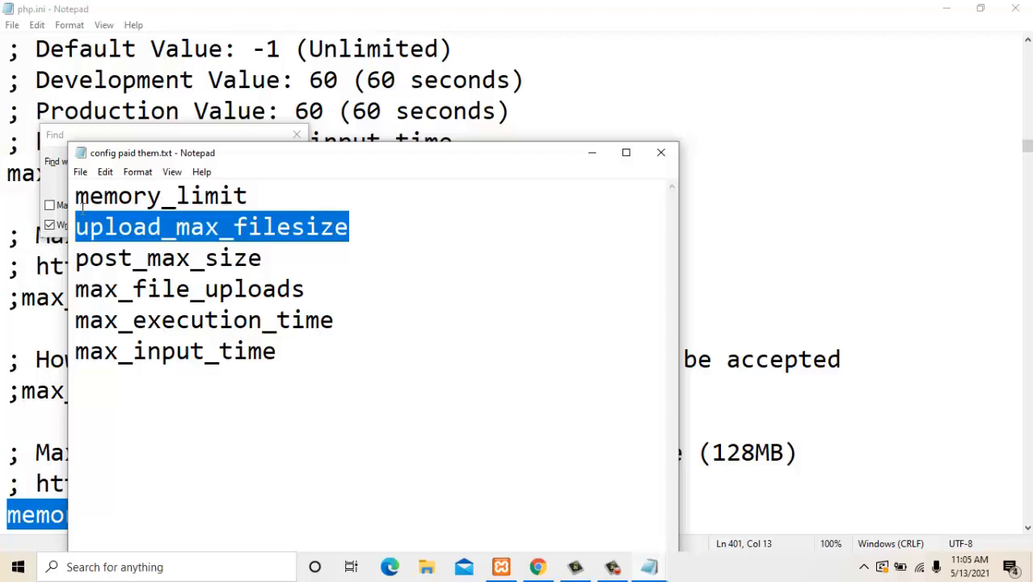
{"action": "left_click", "coordinate": [155, 134]}
{"action": "left_click", "coordinate": [156, 160]}
{"action": "double_click", "coordinate": [156, 158]}
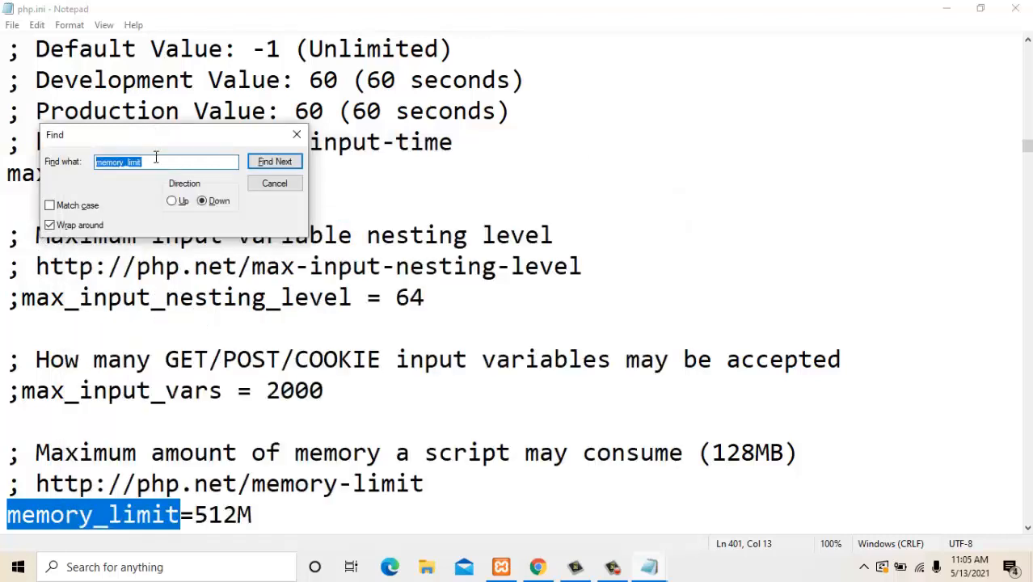
{"action": "key", "text": "ctrl+v"}
{"action": "key", "text": "Return"}
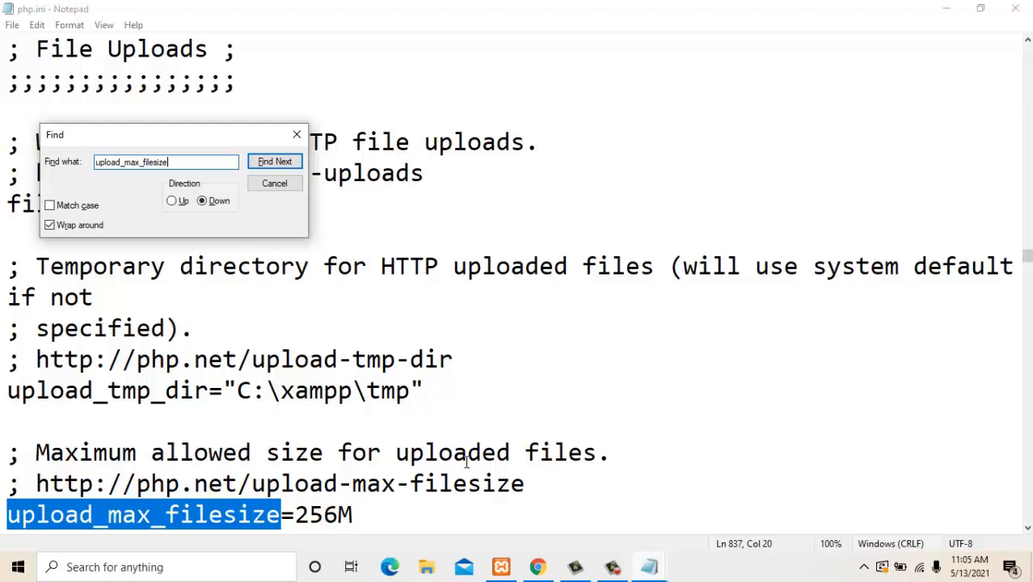
Step: Review the full directive list in config paid them.txt, and close both that note and php.ini
{"action": "left_click", "coordinate": [653, 570]}
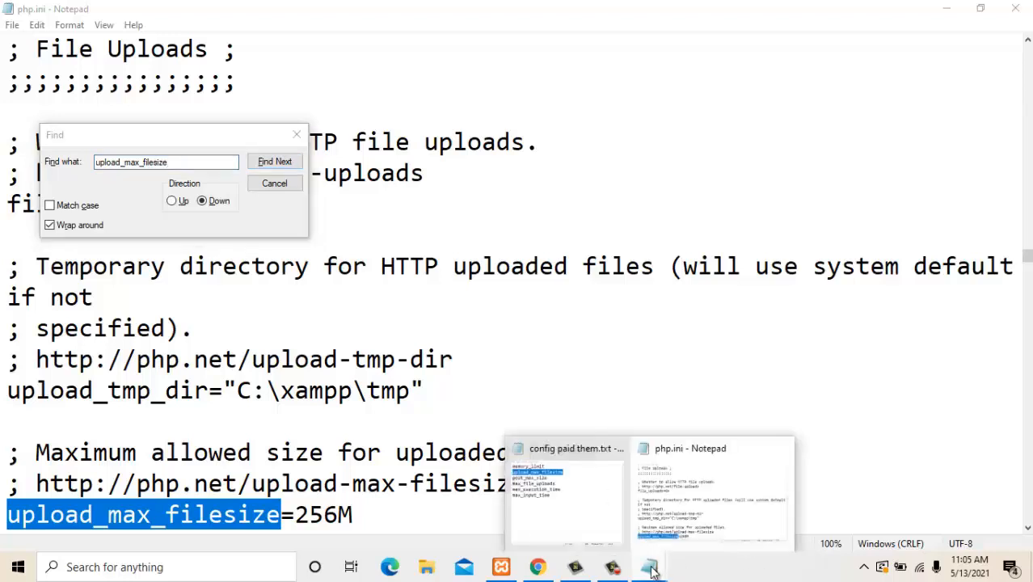
{"action": "left_click", "coordinate": [566, 485]}
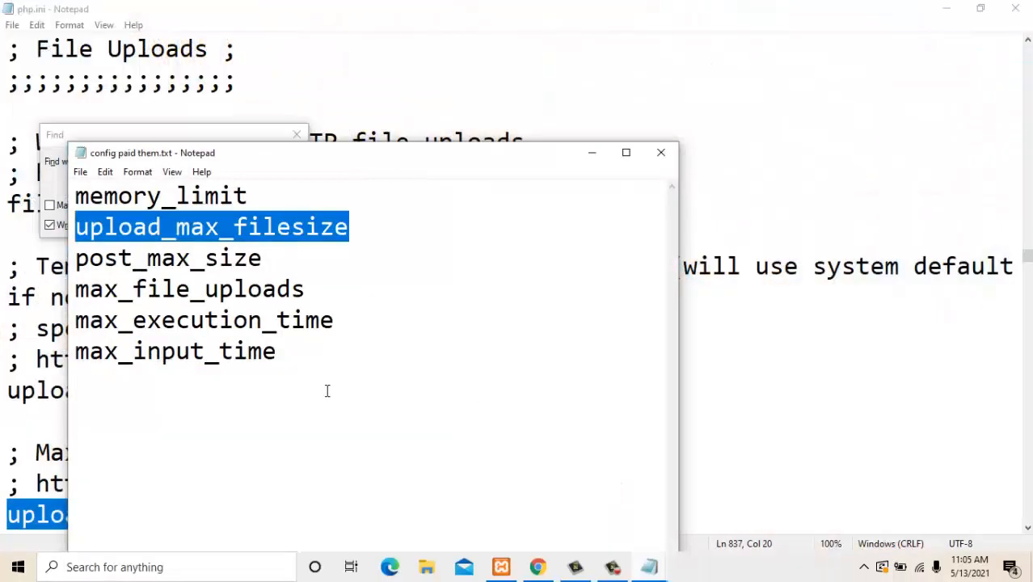
{"action": "left_click_drag", "start_coordinate": [328, 391], "coordinate": [74, 195]}
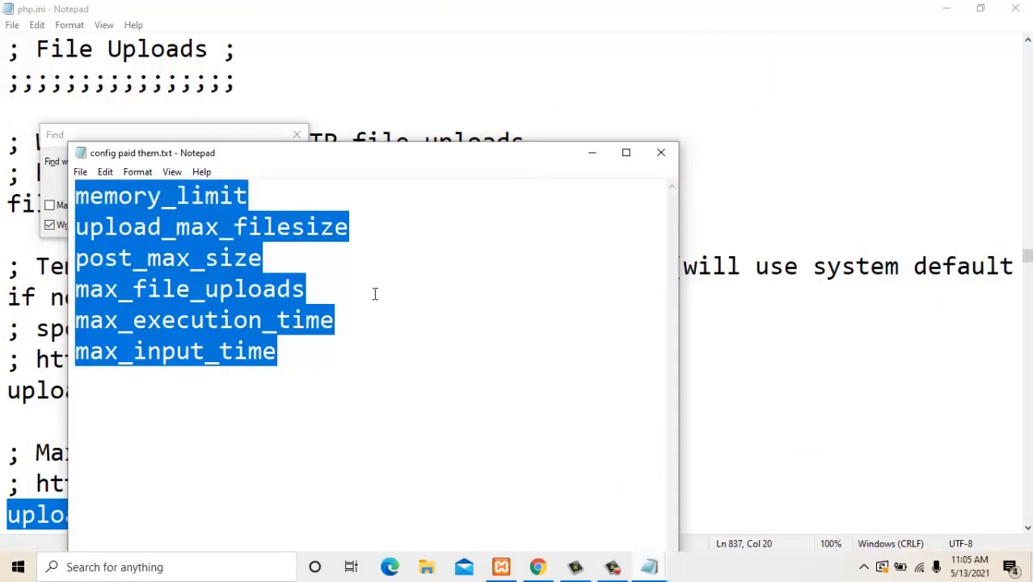
{"action": "left_click", "coordinate": [661, 152]}
{"action": "left_click", "coordinate": [296, 135]}
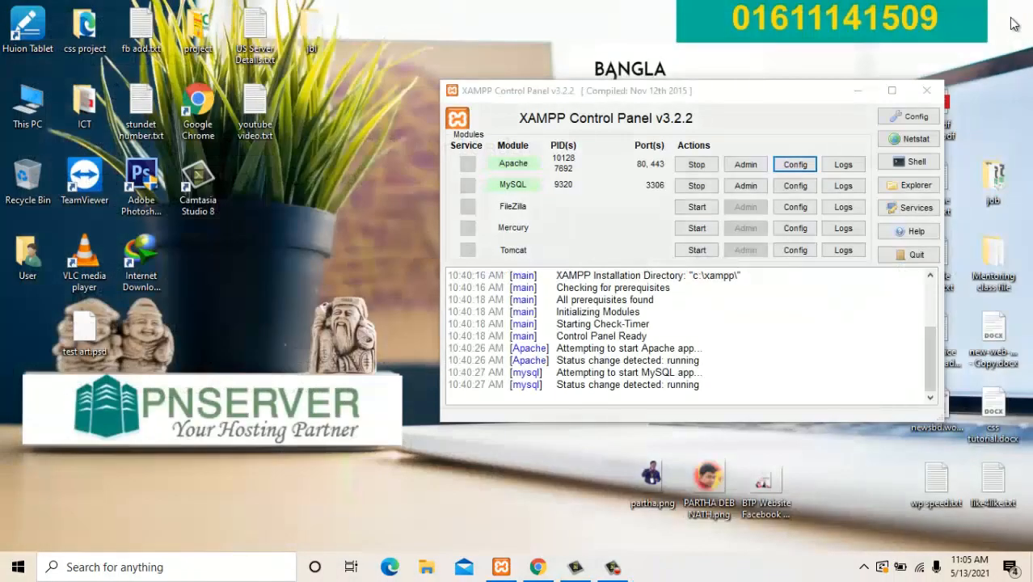
{"action": "left_click", "coordinate": [1015, 8]}
Step: Switch to the WordPress Add Themes page in Chrome and choose Newspaper.zip from the Desktop's Newspaper_v10.3.4 folder as the theme file
{"action": "left_click", "coordinate": [537, 568]}
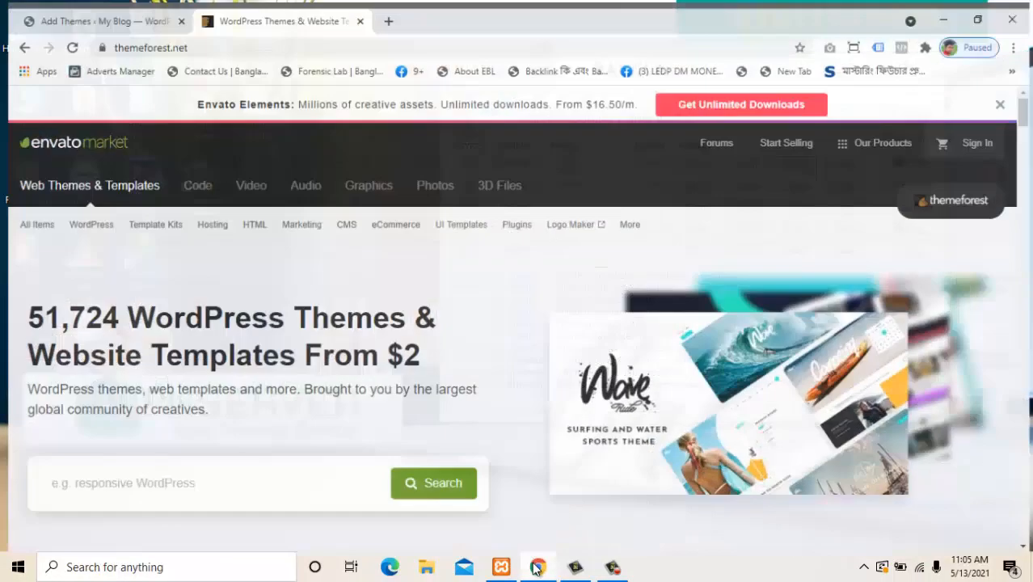
{"action": "left_click", "coordinate": [126, 10]}
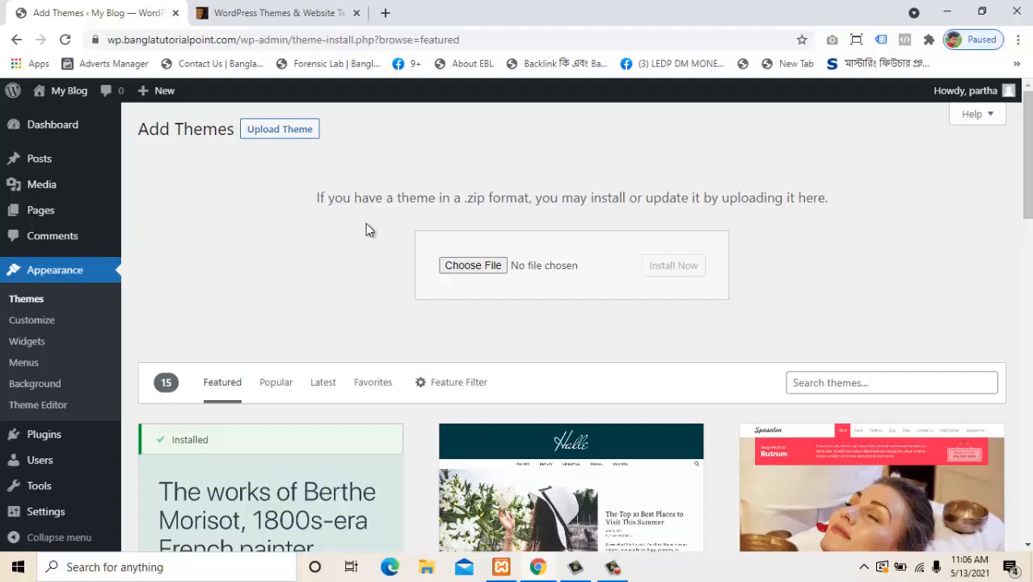
{"action": "left_click", "coordinate": [454, 271]}
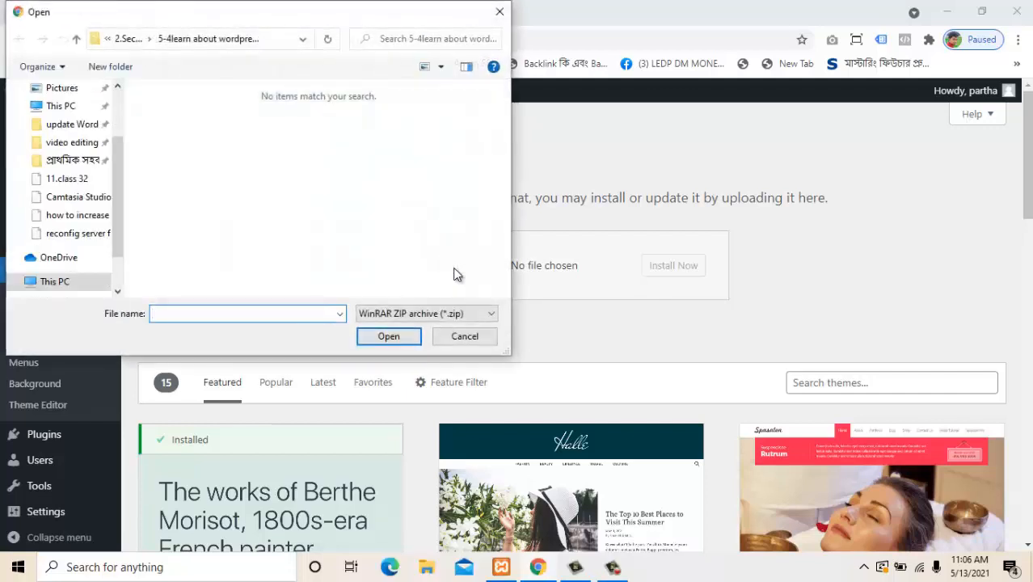
{"action": "scroll", "coordinate": [111, 217], "scroll_direction": "down", "scroll_amount": 4}
{"action": "scroll", "coordinate": [115, 217], "scroll_direction": "up", "scroll_amount": 5}
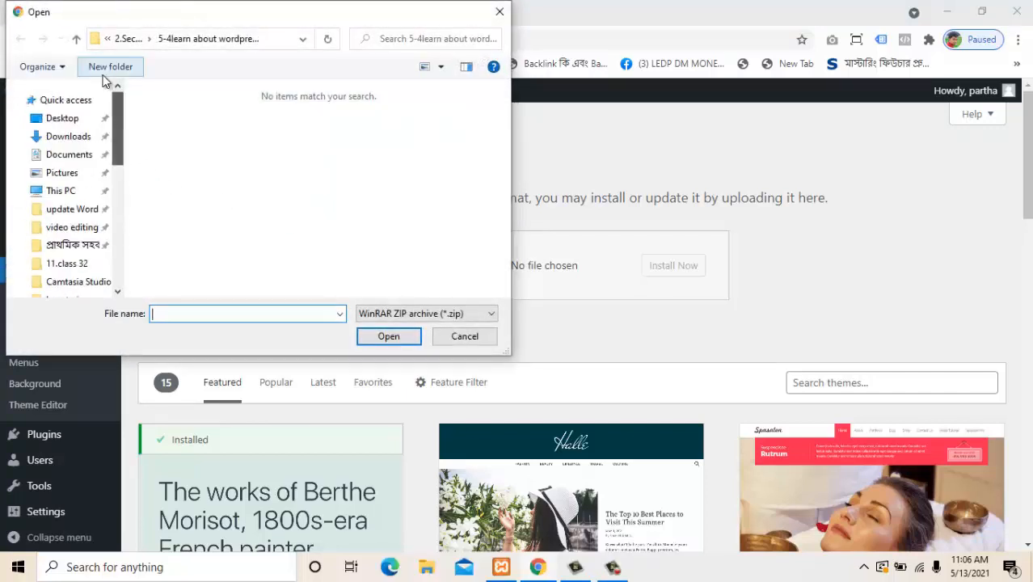
{"action": "left_click", "coordinate": [64, 119]}
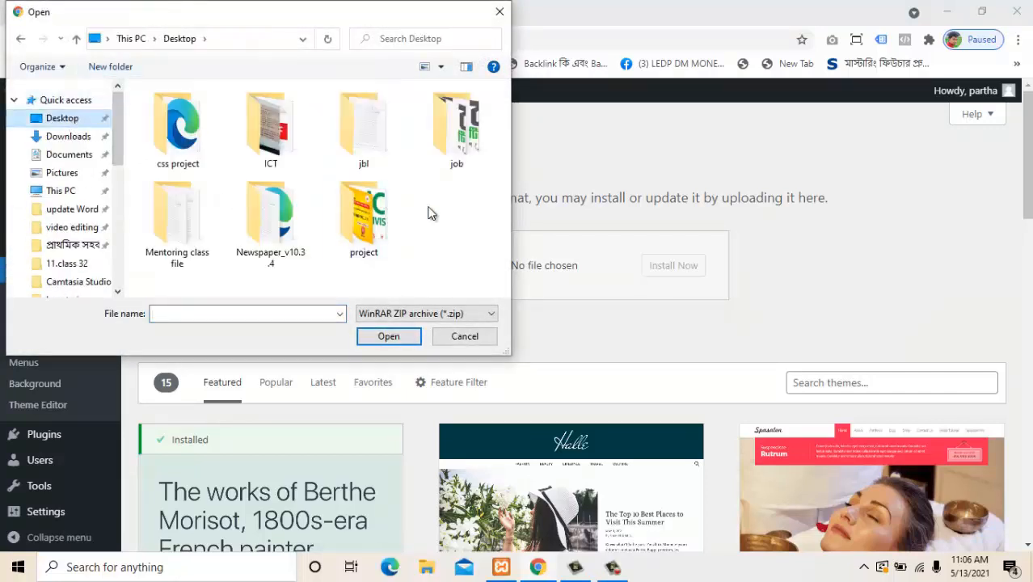
{"action": "double_click", "coordinate": [277, 226]}
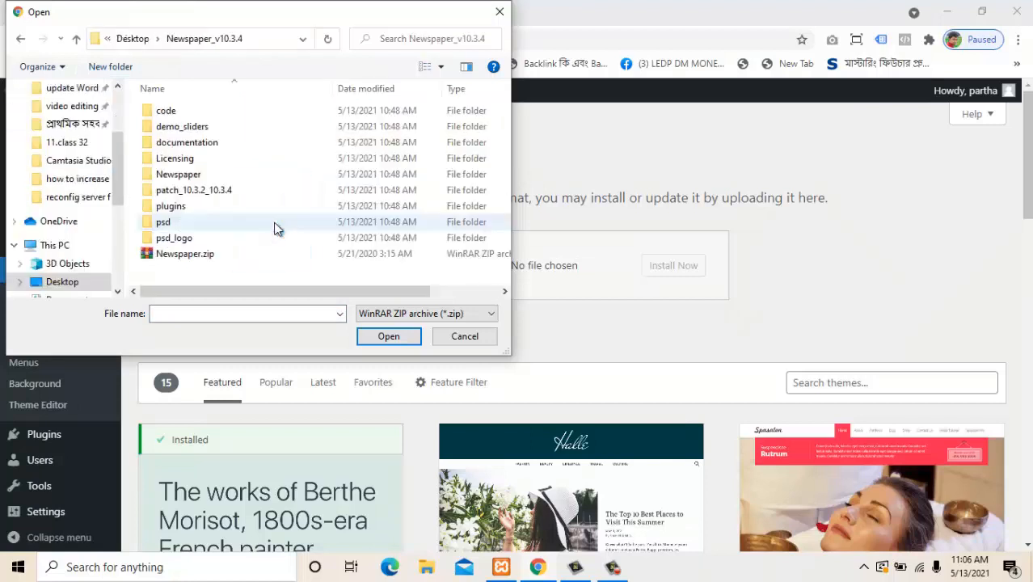
{"action": "left_click", "coordinate": [193, 257]}
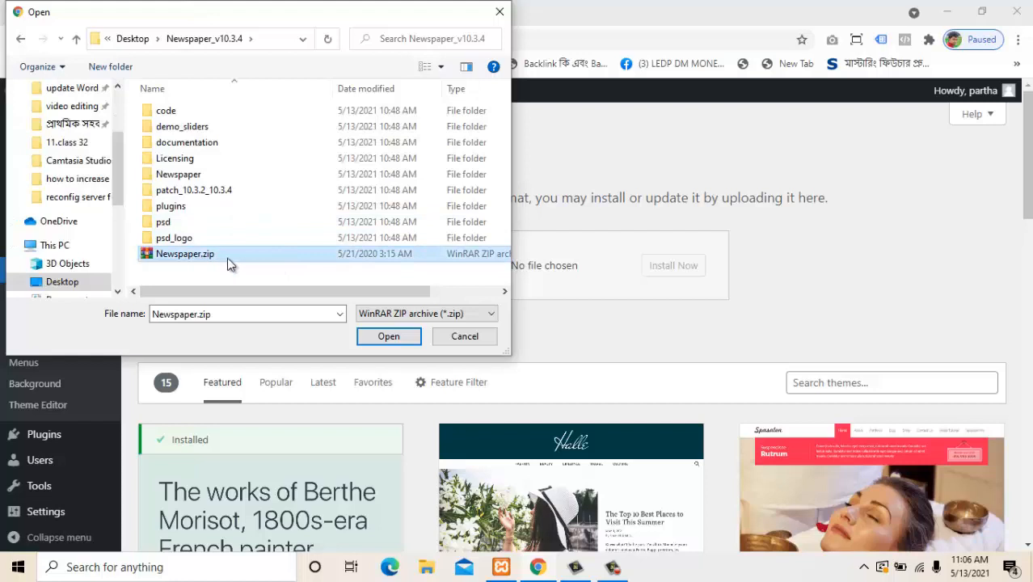
{"action": "left_click", "coordinate": [384, 338]}
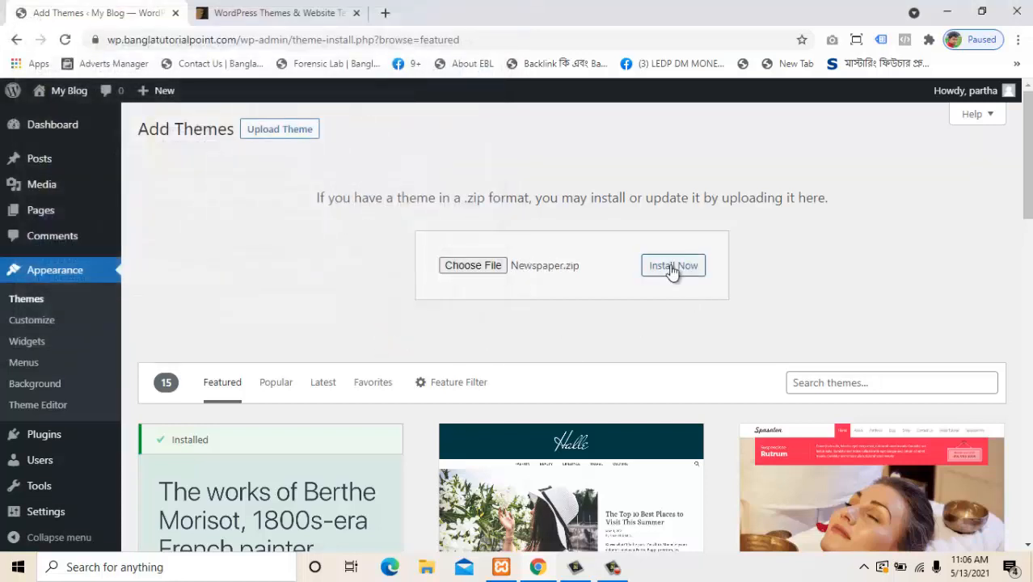
Step: Install the theme from the chosen Newspaper.zip file and activate it
{"action": "left_click", "coordinate": [671, 268]}
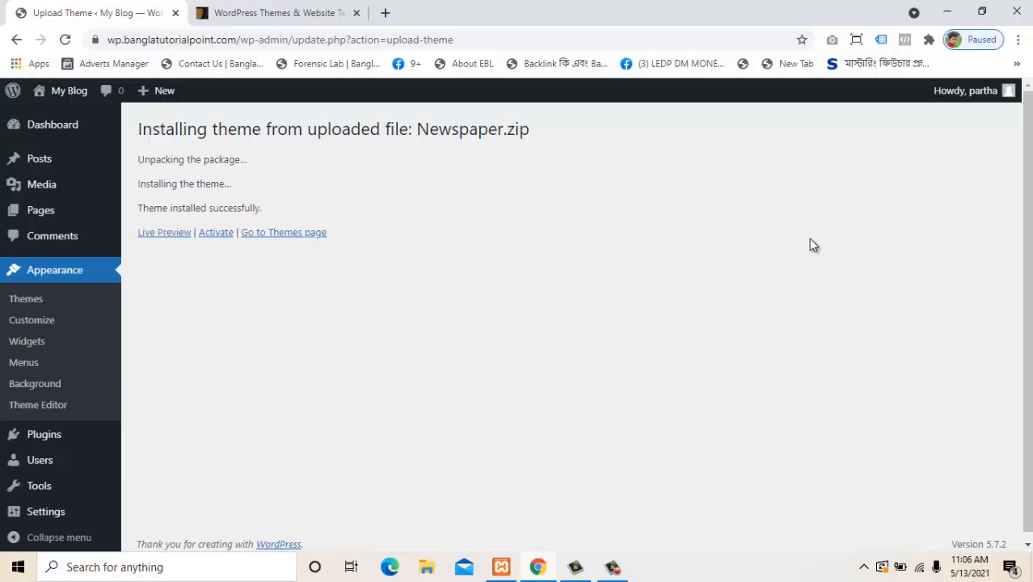
{"action": "left_click", "coordinate": [215, 233]}
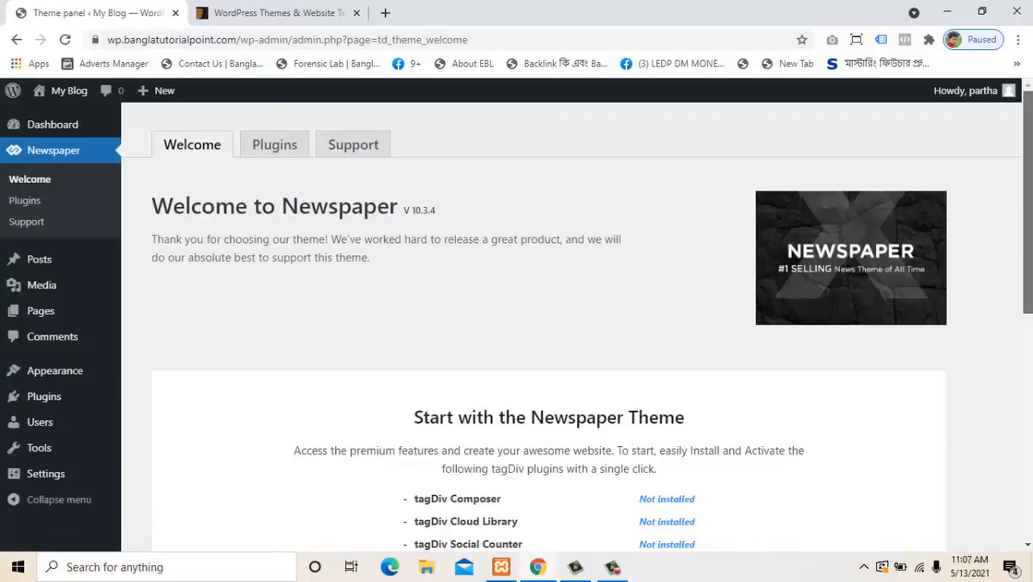
Step: Examine the Newspaper theme's welcome page, including the getting-started text and the list of tagDiv plugins to install
{"action": "scroll", "coordinate": [1029, 273], "scroll_direction": "down", "scroll_amount": 2}
{"action": "scroll", "coordinate": [1026, 270], "scroll_direction": "up", "scroll_amount": 2}
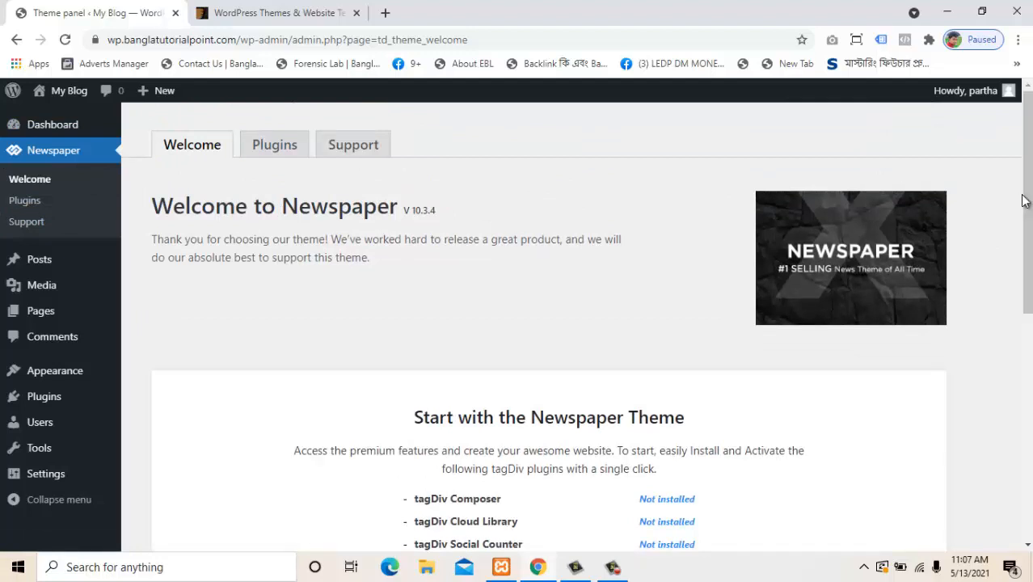
{"action": "scroll", "coordinate": [1017, 279], "scroll_direction": "down", "scroll_amount": 2}
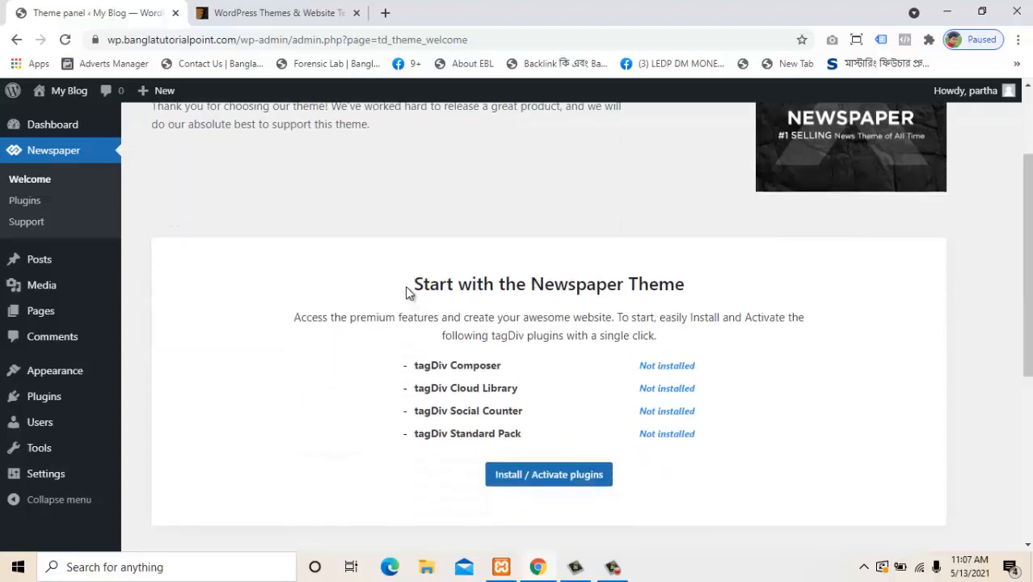
{"action": "left_click_drag", "start_coordinate": [408, 294], "coordinate": [725, 293]}
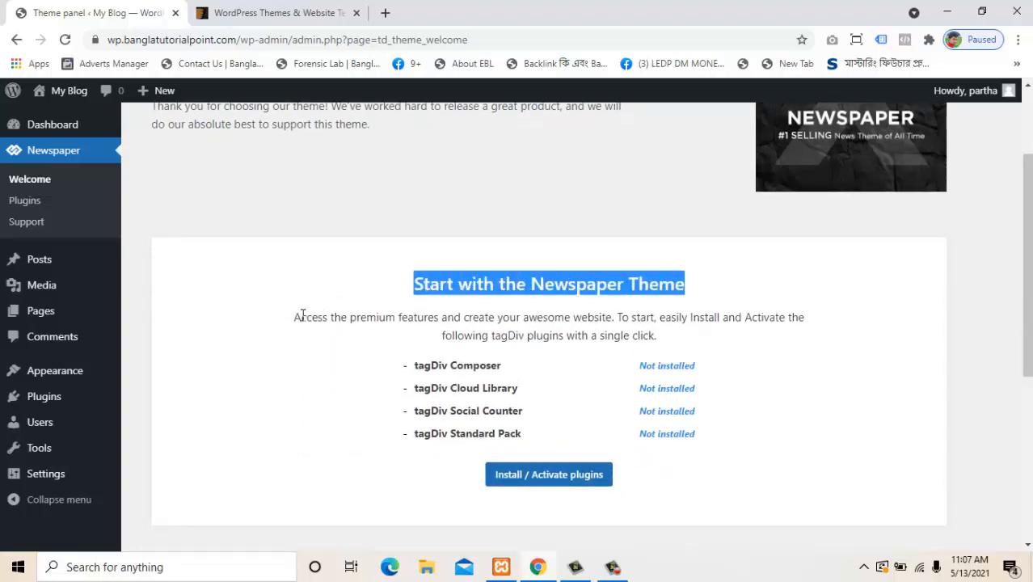
{"action": "left_click_drag", "start_coordinate": [301, 317], "coordinate": [608, 335]}
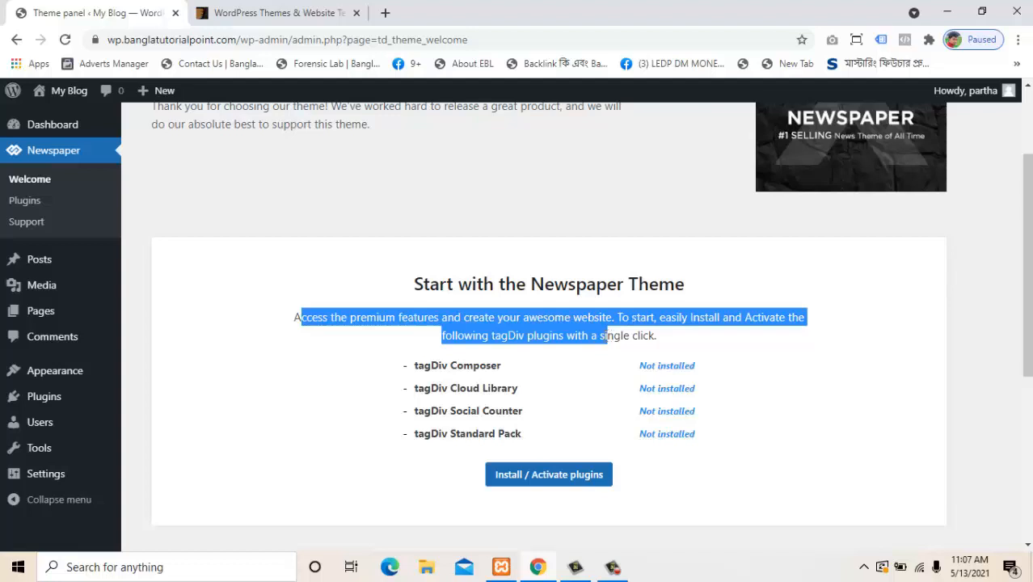
{"action": "left_click", "coordinate": [606, 335]}
{"action": "left_click_drag", "start_coordinate": [607, 335], "coordinate": [635, 341]}
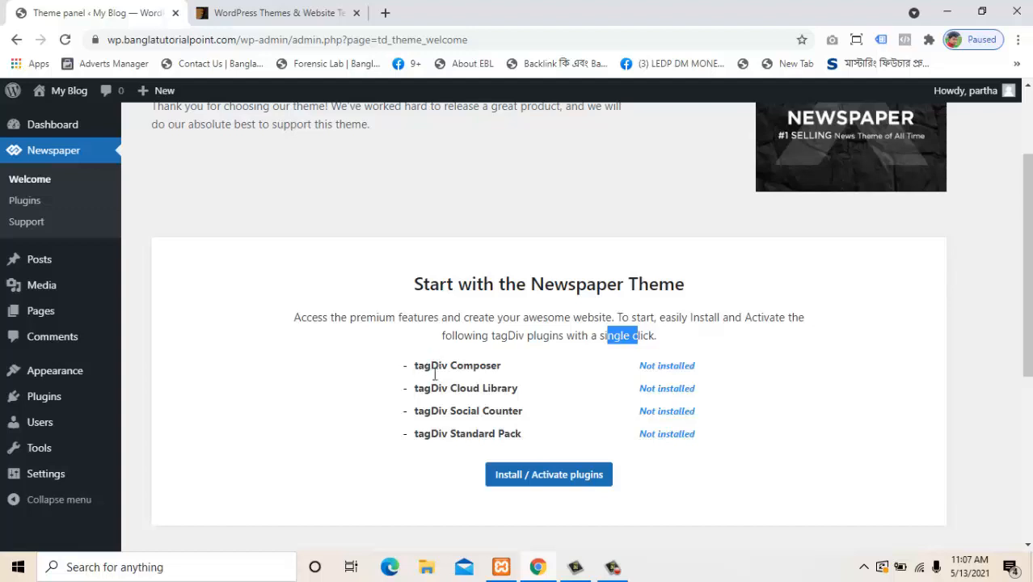
{"action": "left_click_drag", "start_coordinate": [417, 365], "coordinate": [526, 439]}
{"action": "left_click", "coordinate": [369, 450]}
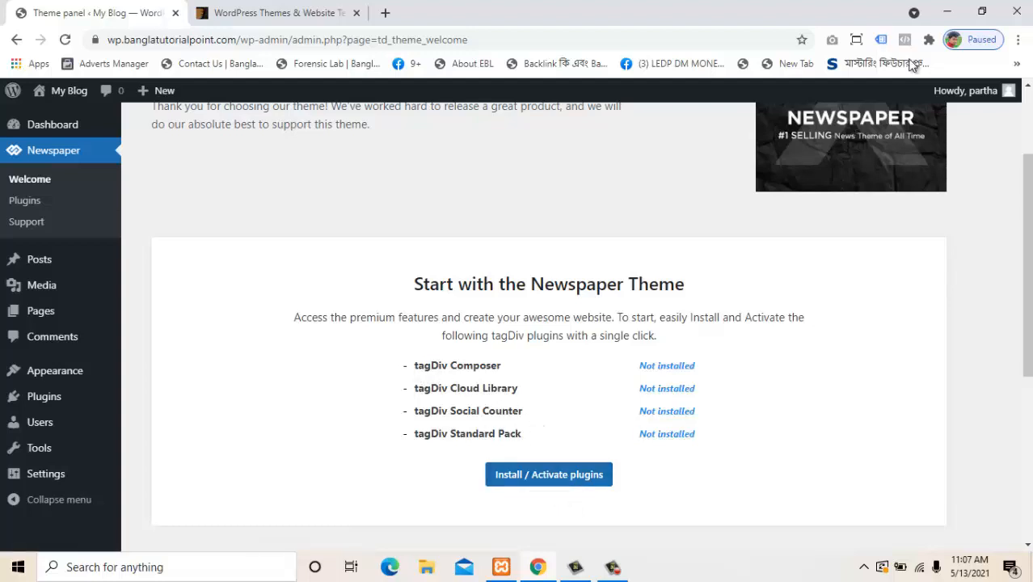
Step: Minimize Chrome and the XAMPP Control Panel, view the plugins folder inside Newspaper_v10.3.4 on the desktop, and close File Explorer
{"action": "left_click", "coordinate": [950, 11]}
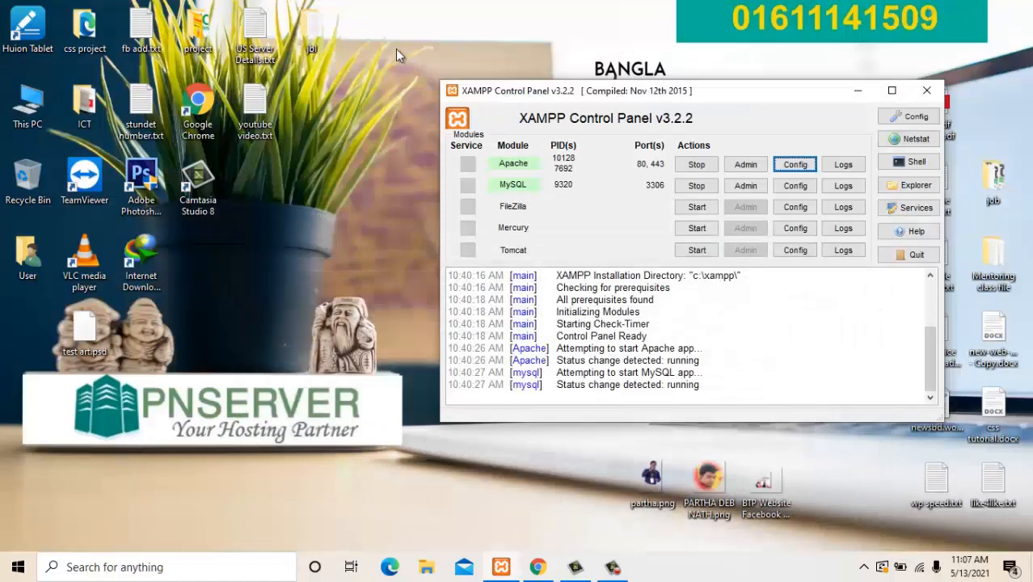
{"action": "left_click", "coordinate": [858, 90]}
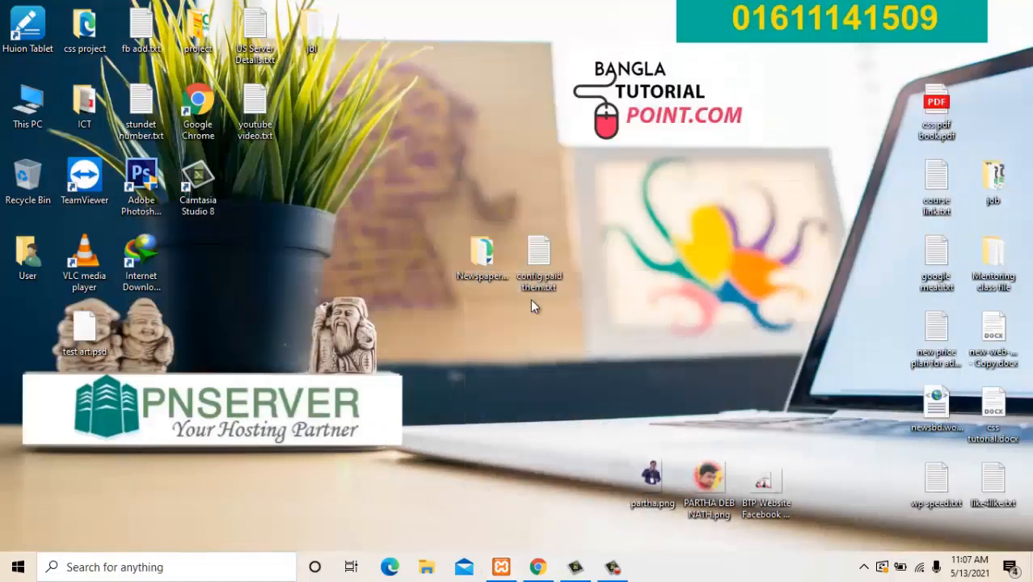
{"action": "double_click", "coordinate": [483, 259]}
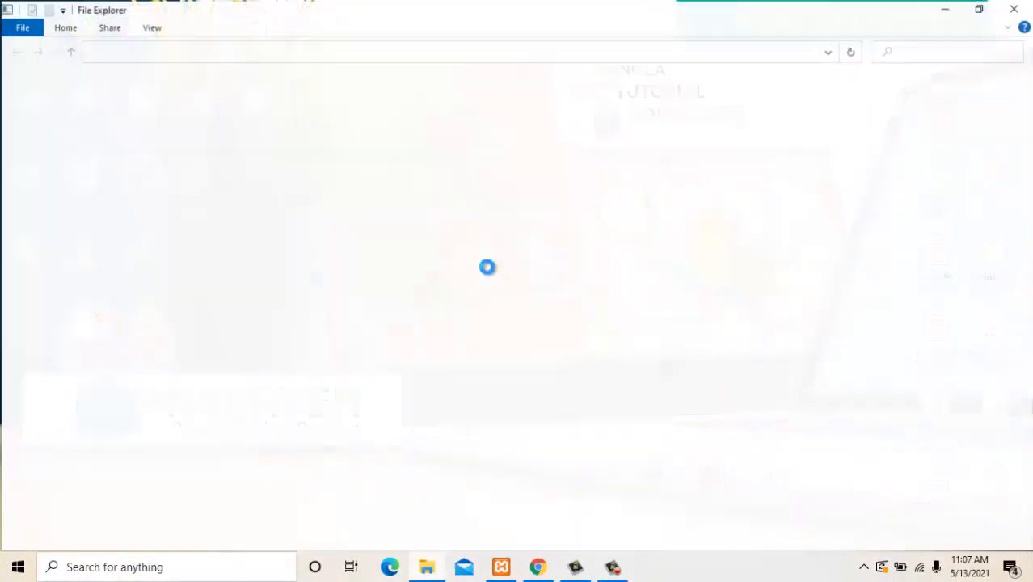
{"action": "double_click", "coordinate": [209, 196]}
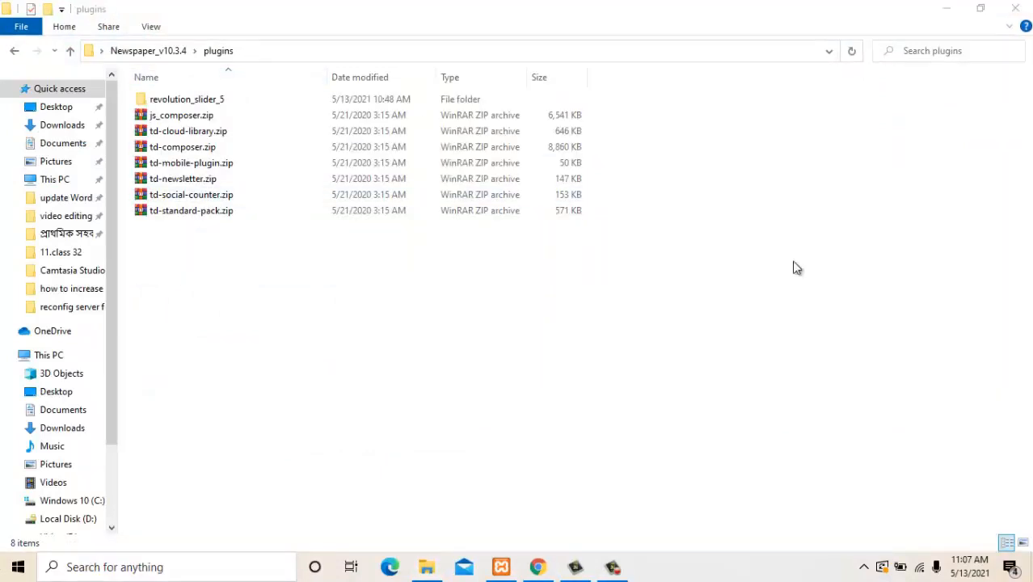
{"action": "left_click", "coordinate": [1017, 8]}
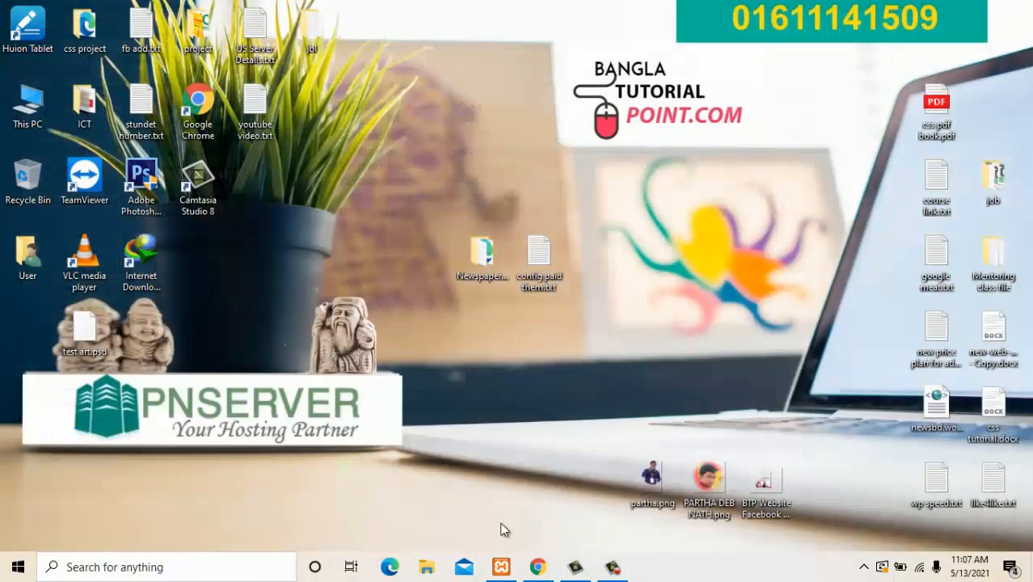
Step: Return to Chrome and review the plugin installation section of the Newspaper welcome page
{"action": "left_click", "coordinate": [538, 566]}
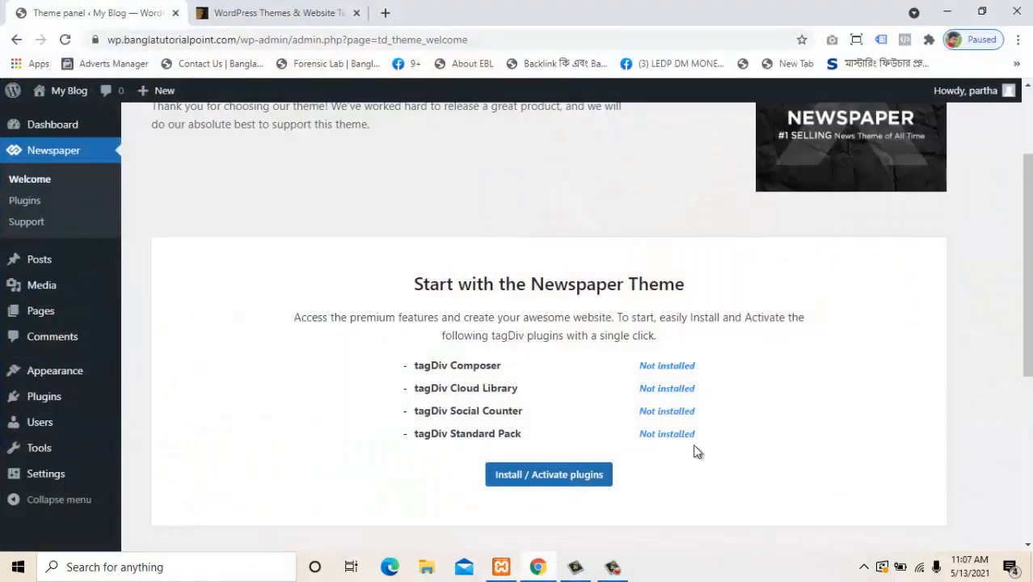
{"action": "scroll", "coordinate": [1019, 287], "scroll_direction": "down", "scroll_amount": 2}
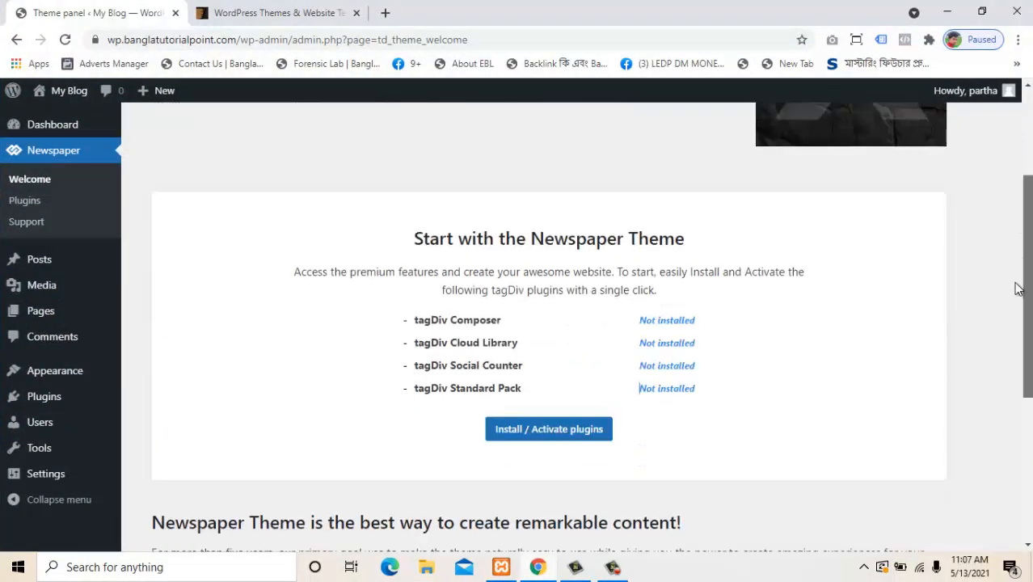
{"action": "scroll", "coordinate": [1017, 279], "scroll_direction": "up", "scroll_amount": 1}
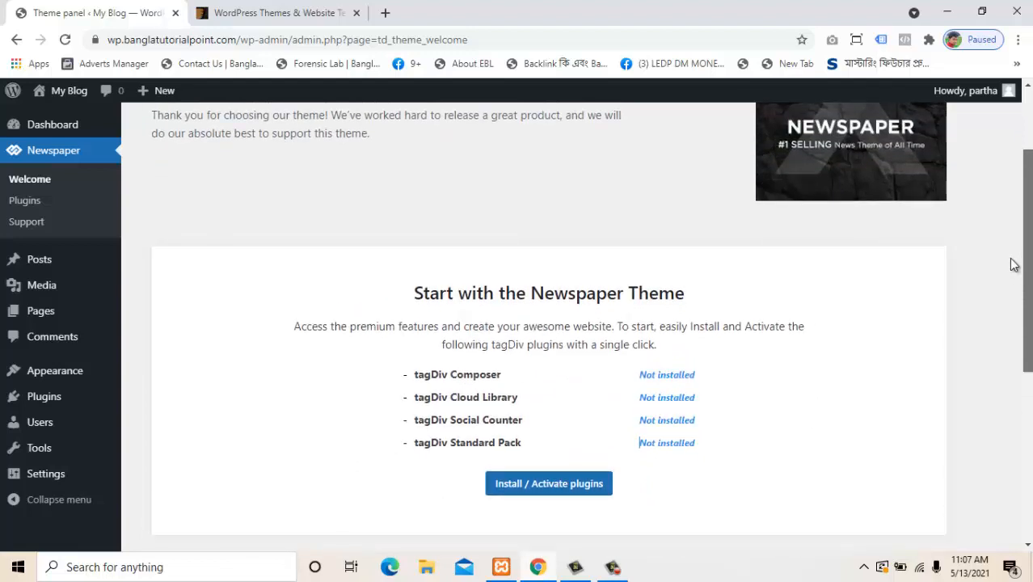
{"action": "scroll", "coordinate": [1015, 266], "scroll_direction": "down", "scroll_amount": 1}
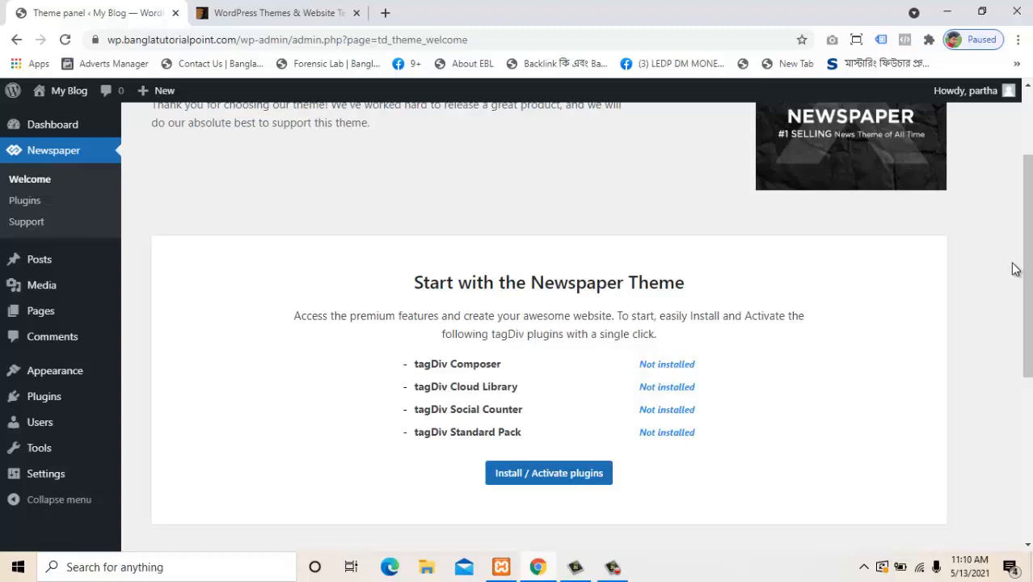
Step: Review the Newspaper theme's Support page and return to its Welcome page to check the version number
{"action": "left_click_drag", "start_coordinate": [1031, 291], "coordinate": [1002, 215]}
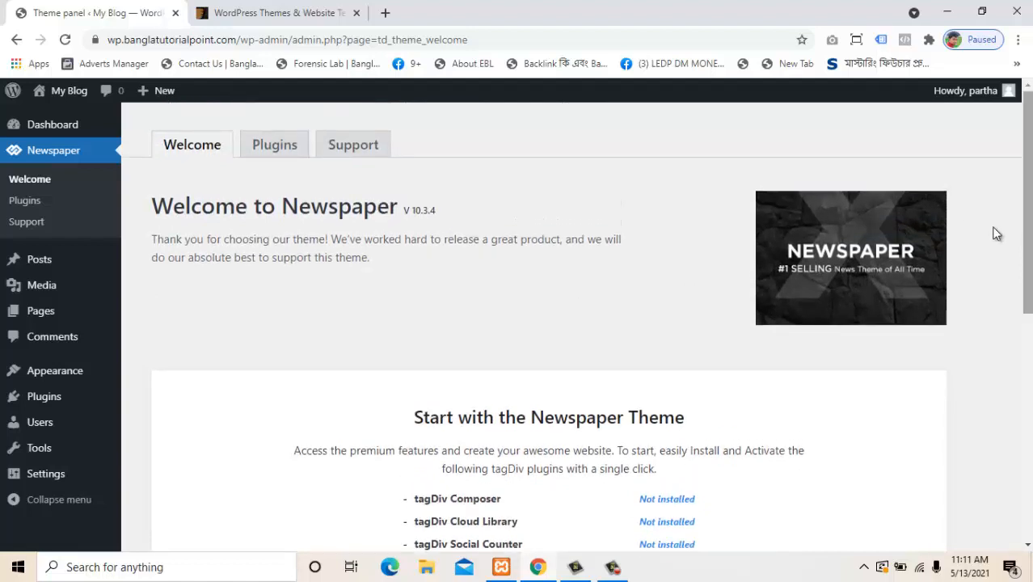
{"action": "left_click", "coordinate": [368, 145]}
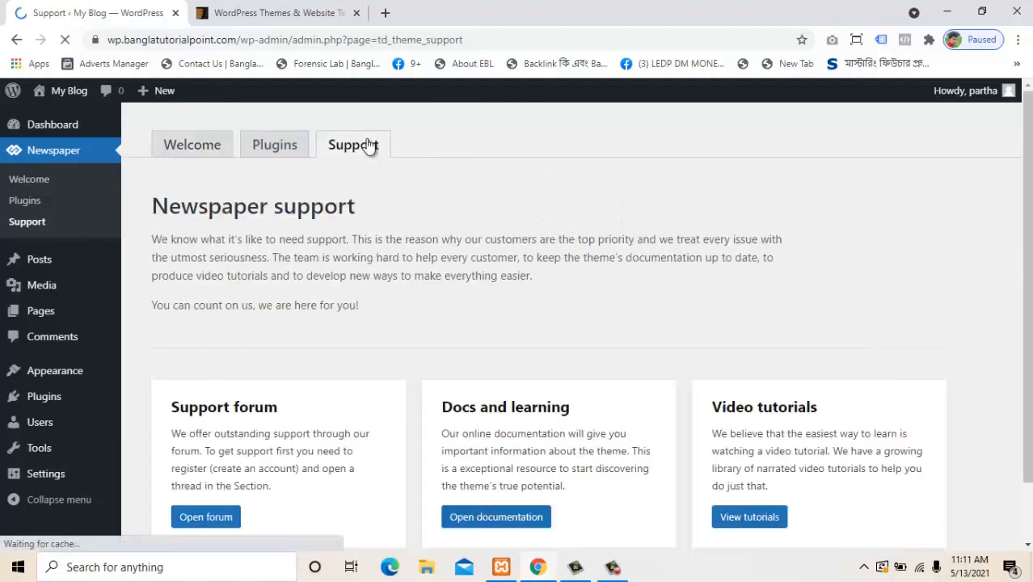
{"action": "left_click_drag", "start_coordinate": [1028, 279], "coordinate": [1011, 218]}
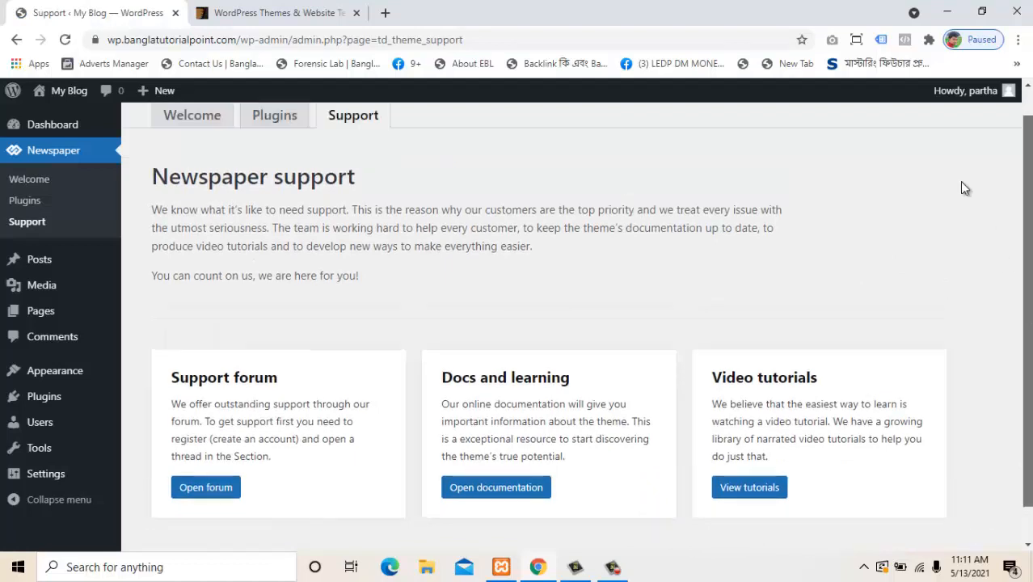
{"action": "left_click", "coordinate": [189, 145]}
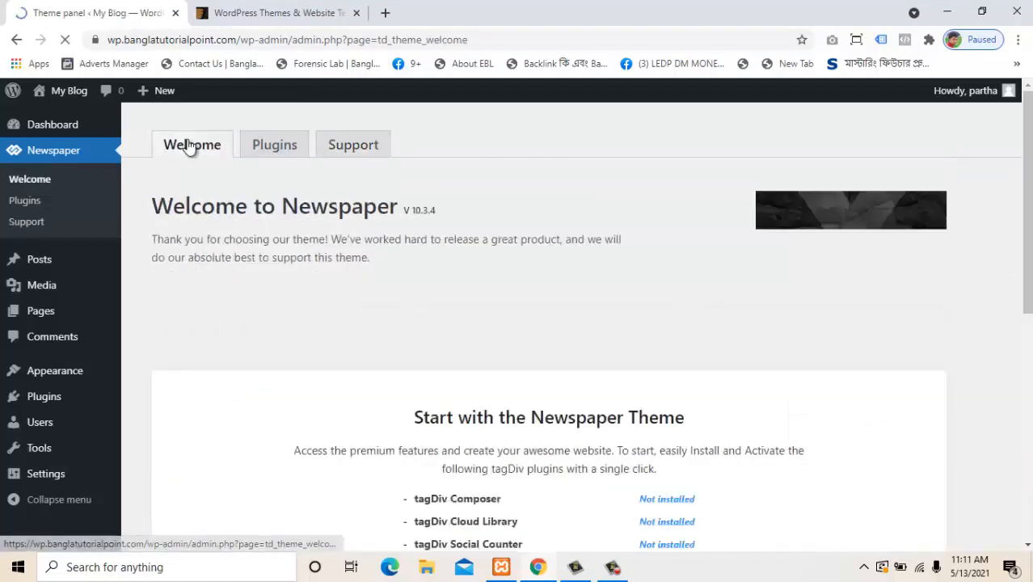
{"action": "mouse_move", "coordinate": [411, 206]}
{"action": "left_mouse_down"}
{"action": "mouse_move", "coordinate": [445, 209]}
{"action": "mouse_move", "coordinate": [413, 210]}
{"action": "left_mouse_up"}
{"action": "left_click", "coordinate": [454, 211]}
{"action": "left_click", "coordinate": [503, 220]}
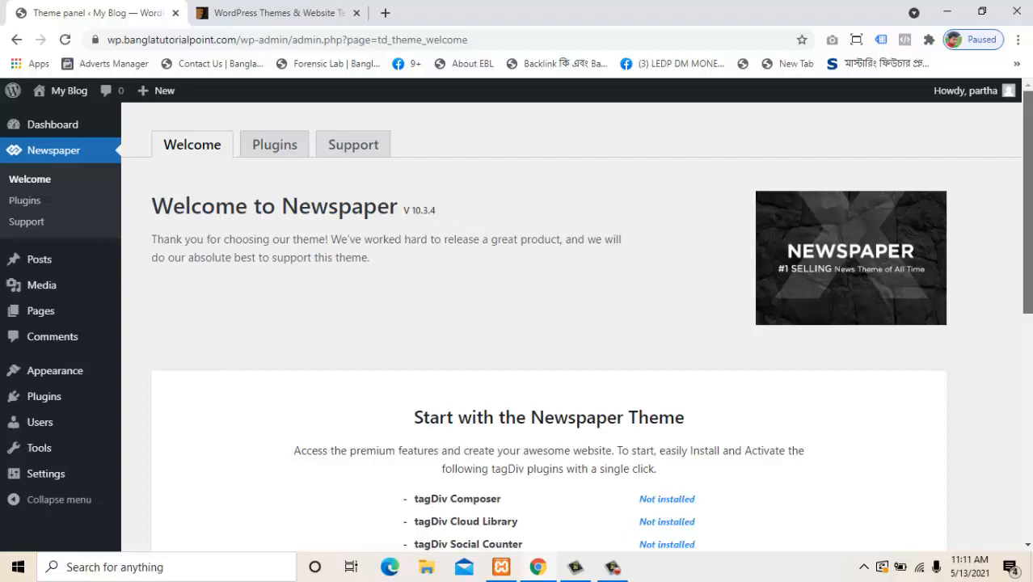
Step: Install and activate the tagDiv Composer, Cloud Library, Social Counter and Standard Pack plugins from the Newspaper welcome page
{"action": "left_click_drag", "start_coordinate": [1028, 279], "coordinate": [980, 364]}
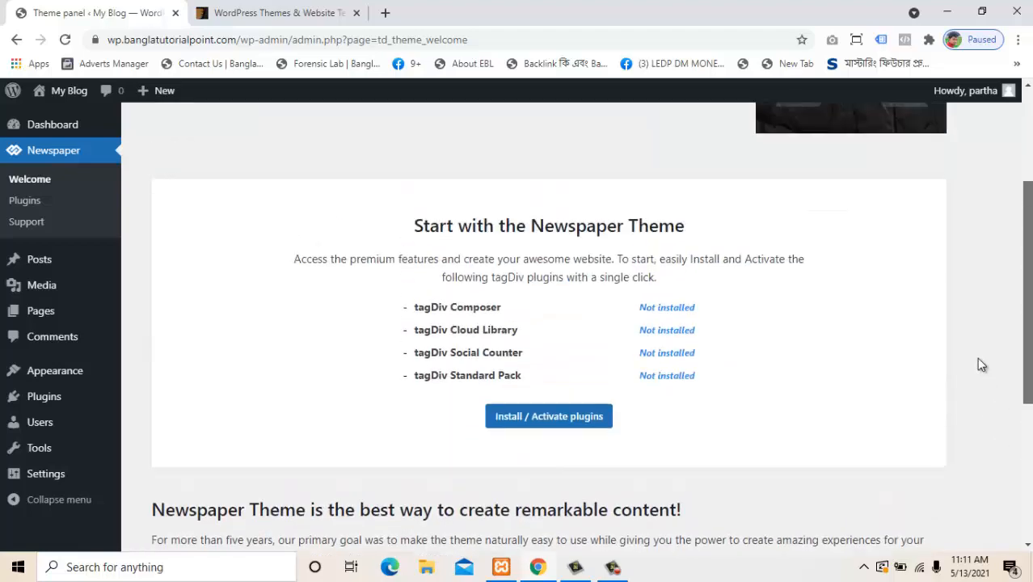
{"action": "left_click", "coordinate": [524, 419]}
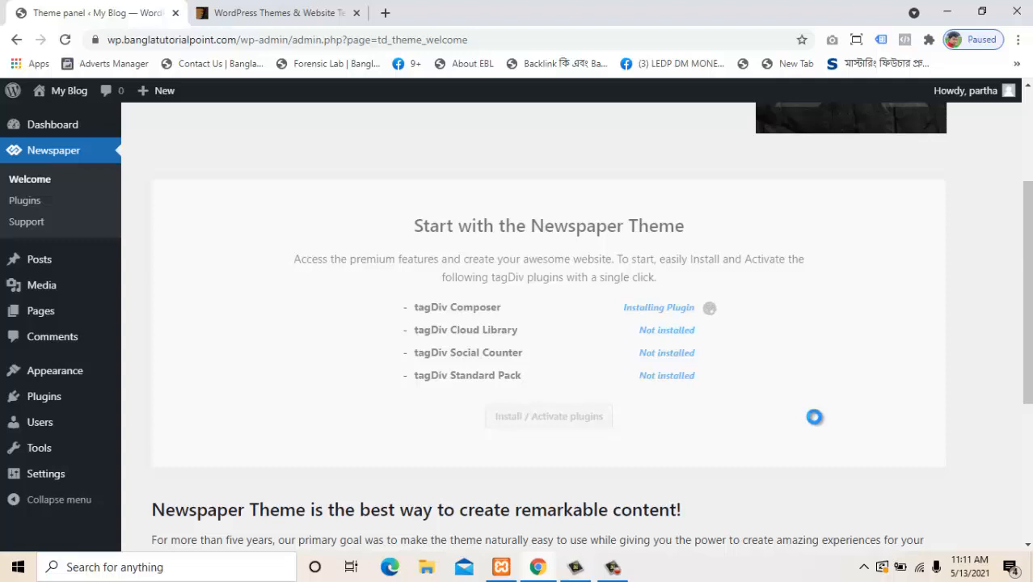
{"action": "left_click", "coordinate": [613, 567]}
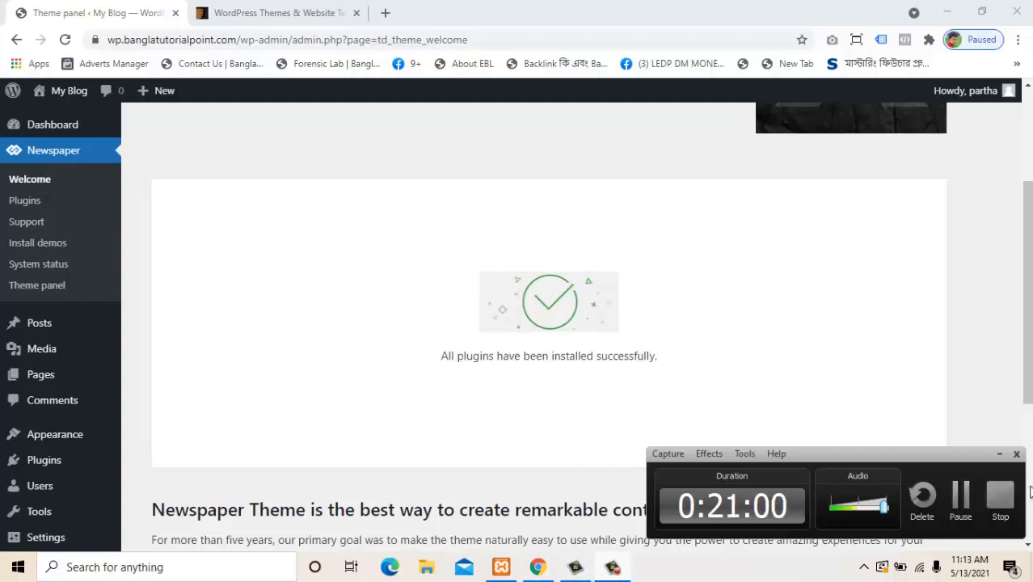
{"action": "left_click", "coordinate": [1000, 454]}
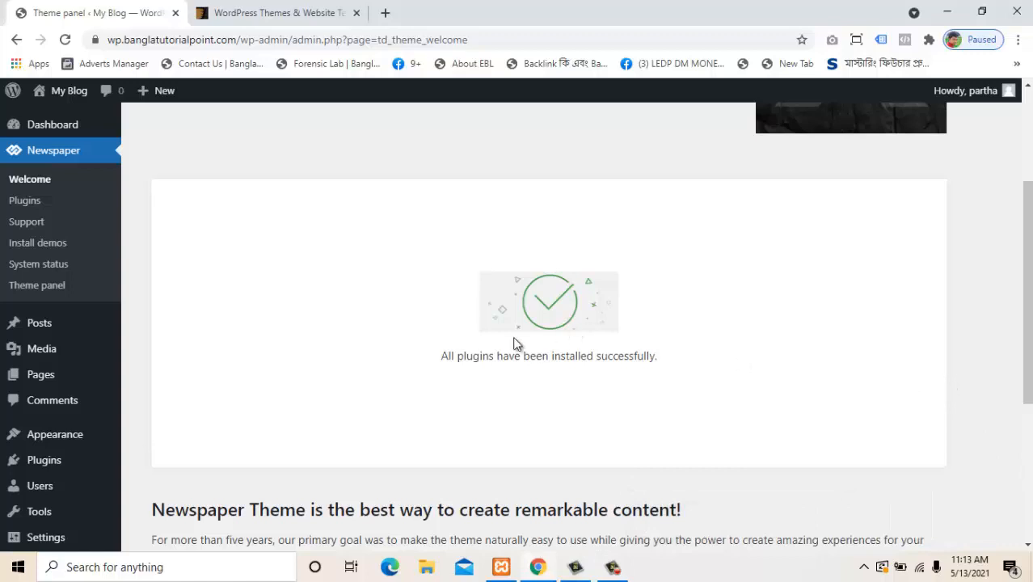
{"action": "left_click_drag", "start_coordinate": [462, 356], "coordinate": [657, 354]}
{"action": "left_click", "coordinate": [718, 366]}
Step: Reload the Newspaper welcome page and close the WordPress Themes browser tab
{"action": "left_click_drag", "start_coordinate": [1027, 342], "coordinate": [979, 266]}
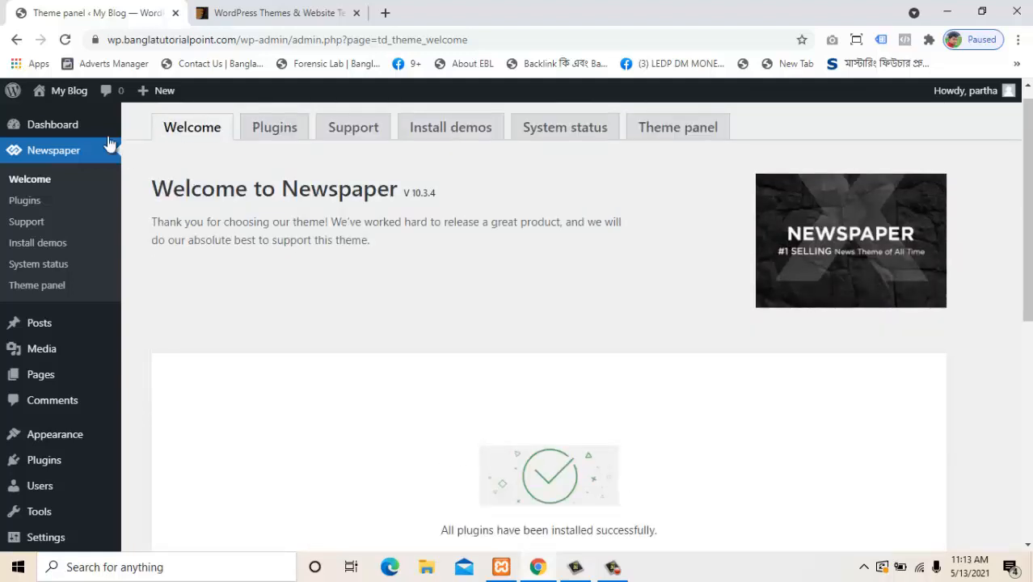
{"action": "left_click", "coordinate": [64, 40]}
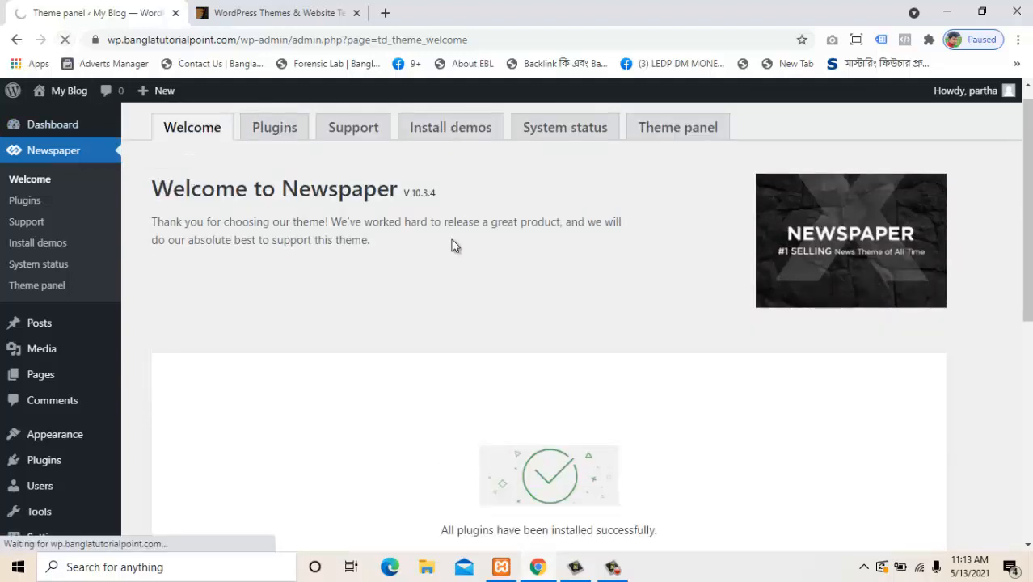
{"action": "left_click", "coordinate": [353, 13]}
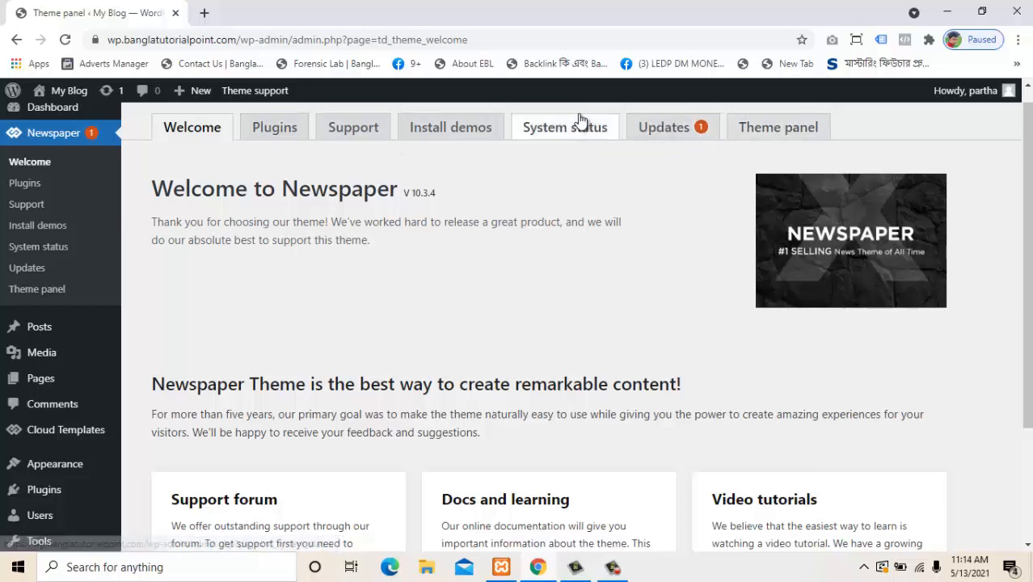
Step: Browse the Newspaper theme's installable demos and open the Default PRO preview in a new browser tab
{"action": "left_click", "coordinate": [443, 134]}
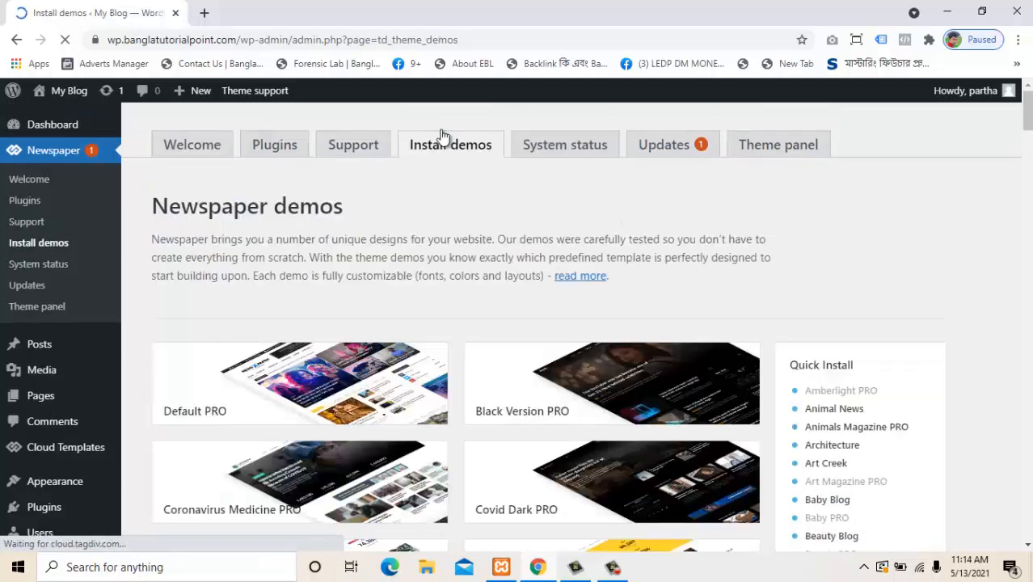
{"action": "left_click_drag", "start_coordinate": [1029, 113], "coordinate": [1030, 126]}
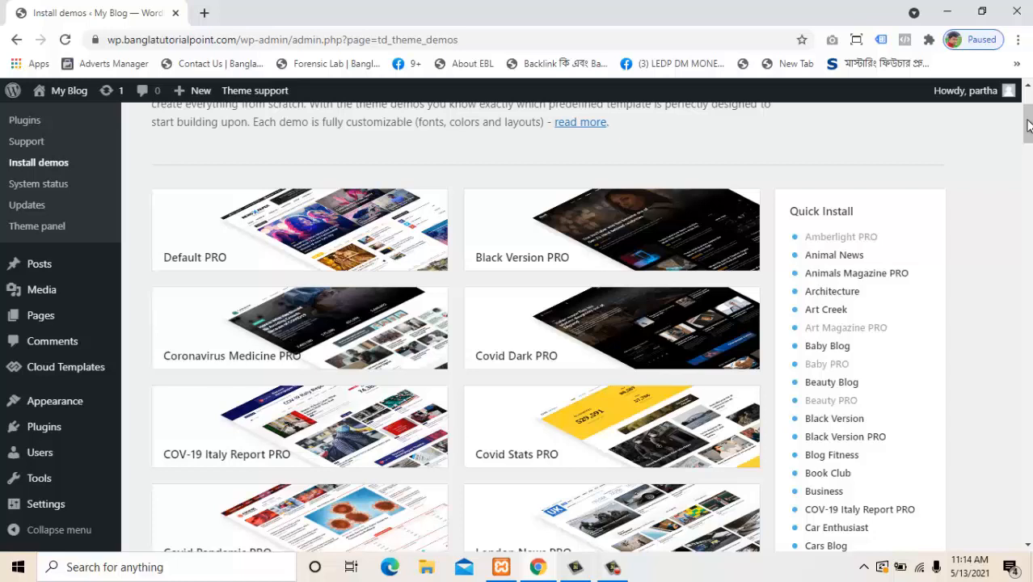
{"action": "mouse_move", "coordinate": [388, 241]}
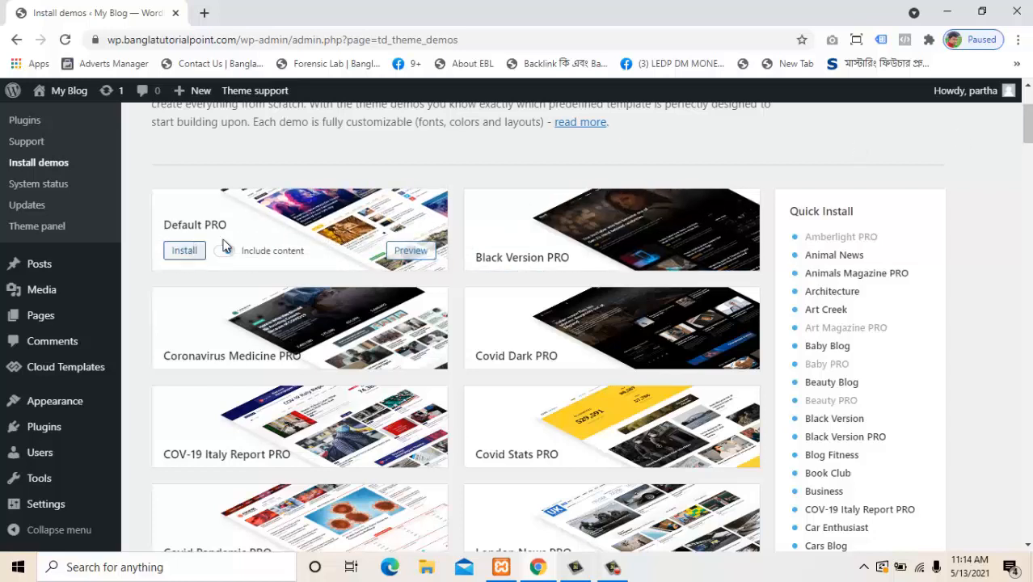
{"action": "right_click", "coordinate": [400, 251]}
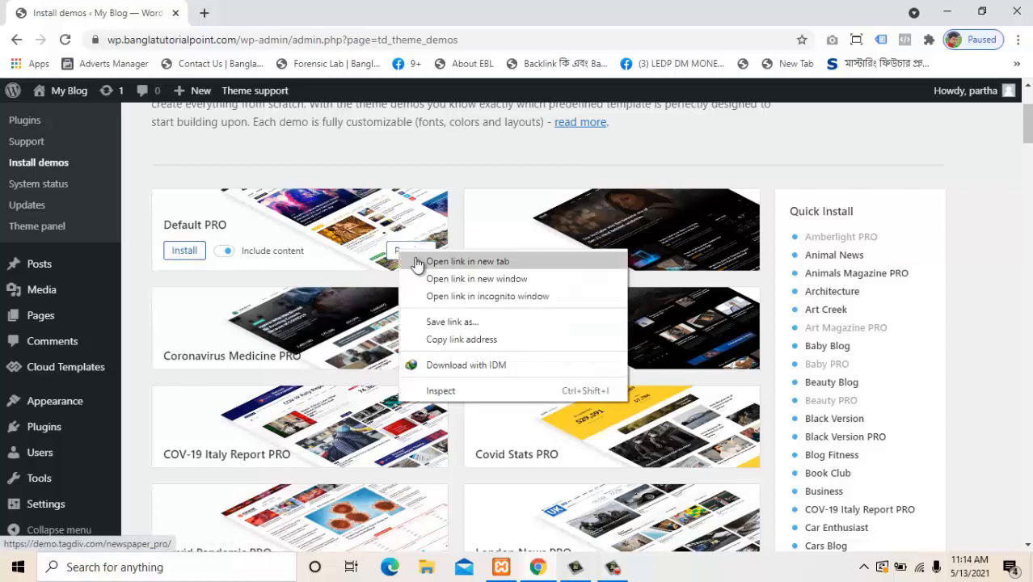
{"action": "left_click", "coordinate": [416, 265]}
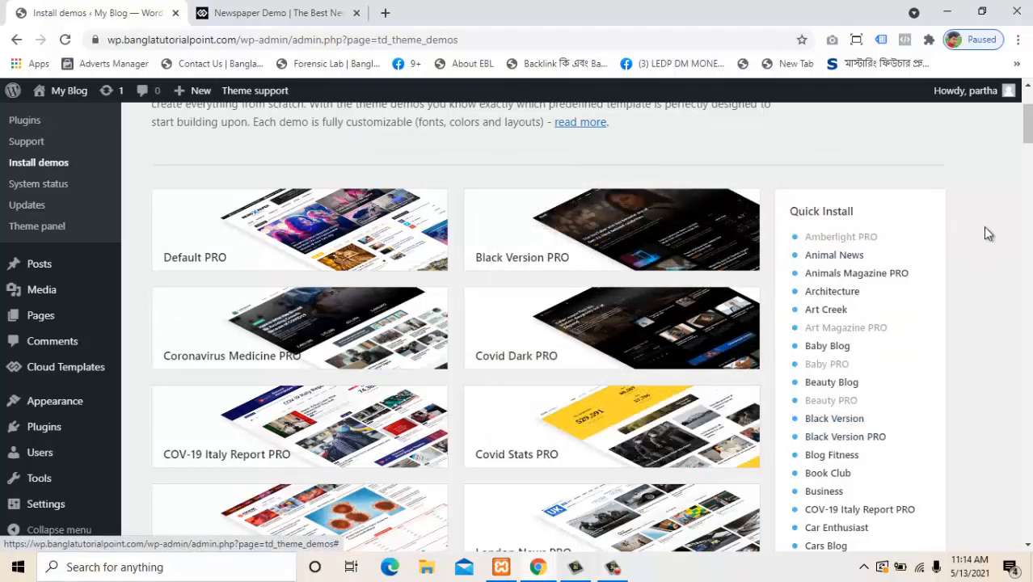
{"action": "left_click_drag", "start_coordinate": [1027, 144], "coordinate": [1025, 234]}
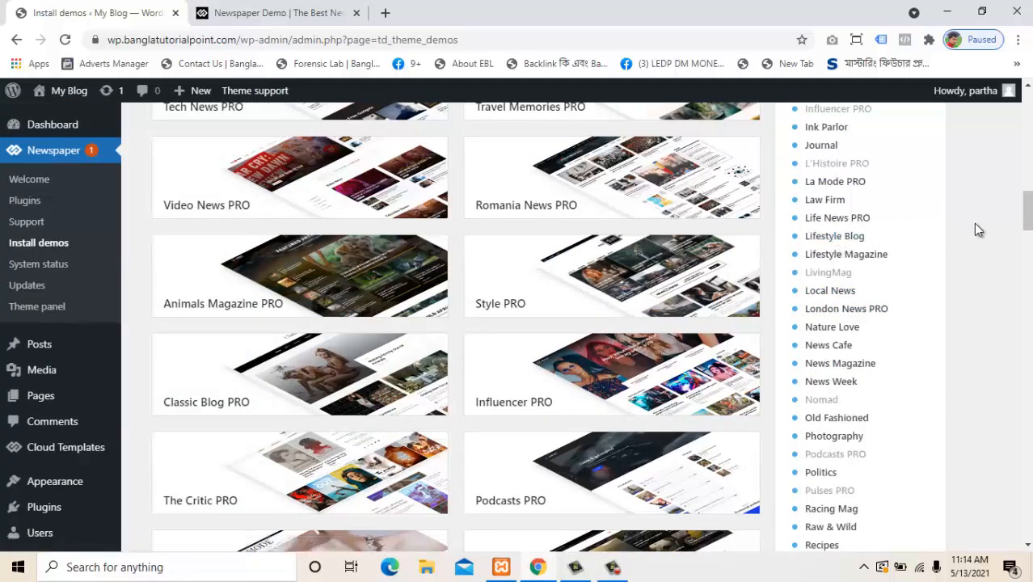
{"action": "left_click_drag", "start_coordinate": [1026, 211], "coordinate": [1022, 101]}
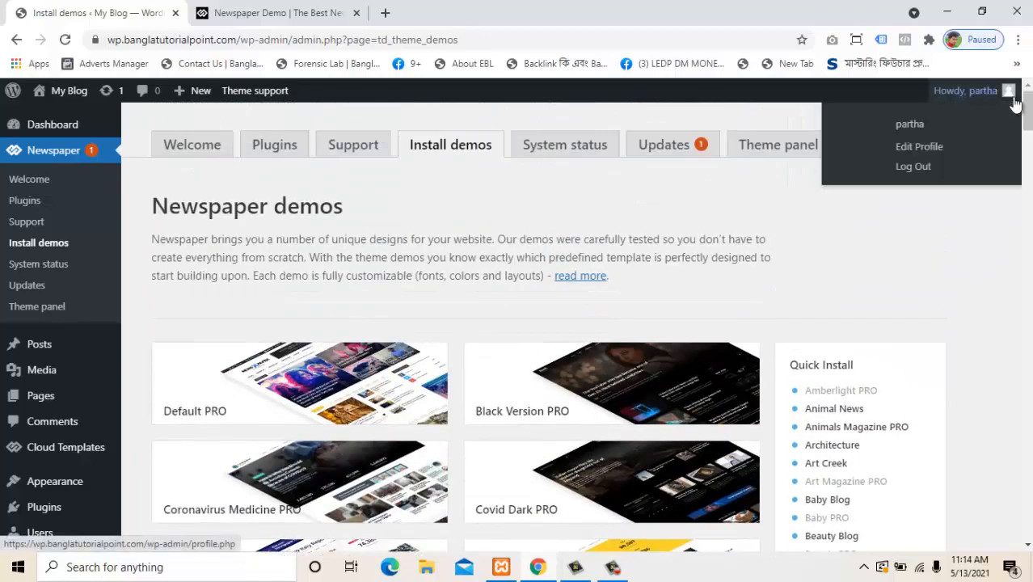
Step: View the Default PRO demo site and close its browser tab
{"action": "left_click", "coordinate": [265, 12]}
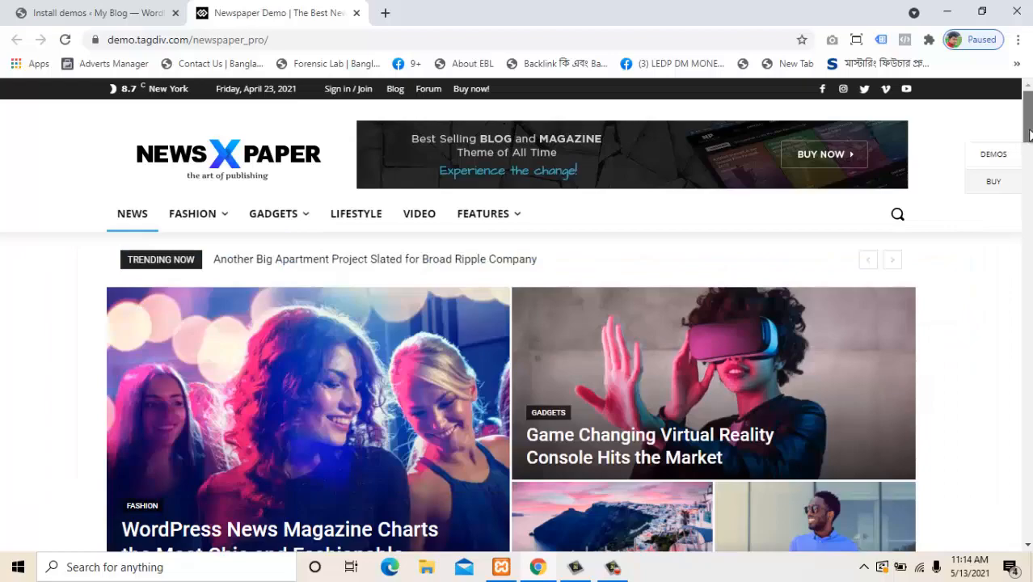
{"action": "left_click_drag", "start_coordinate": [1026, 121], "coordinate": [1025, 93]}
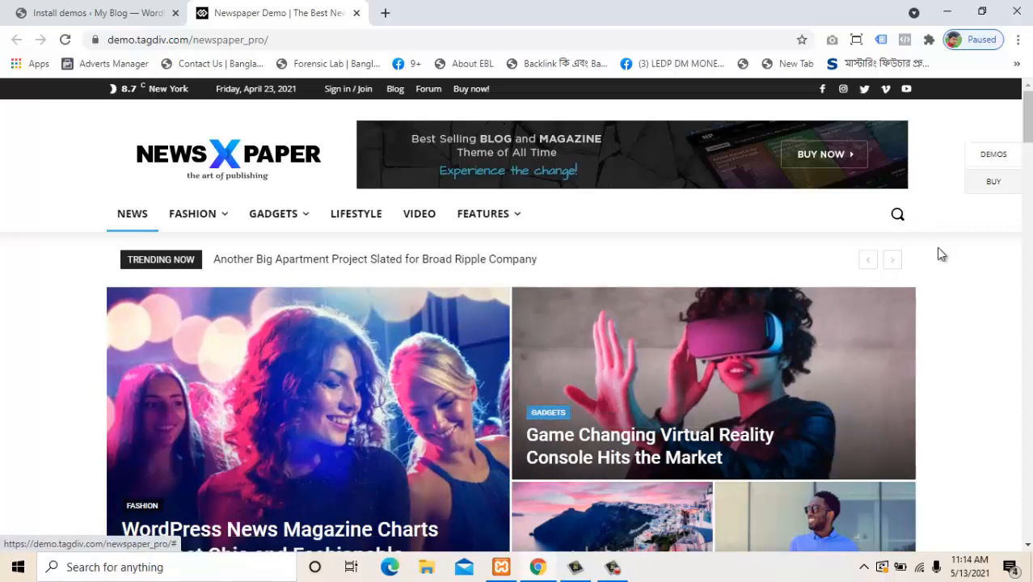
{"action": "left_click", "coordinate": [356, 13]}
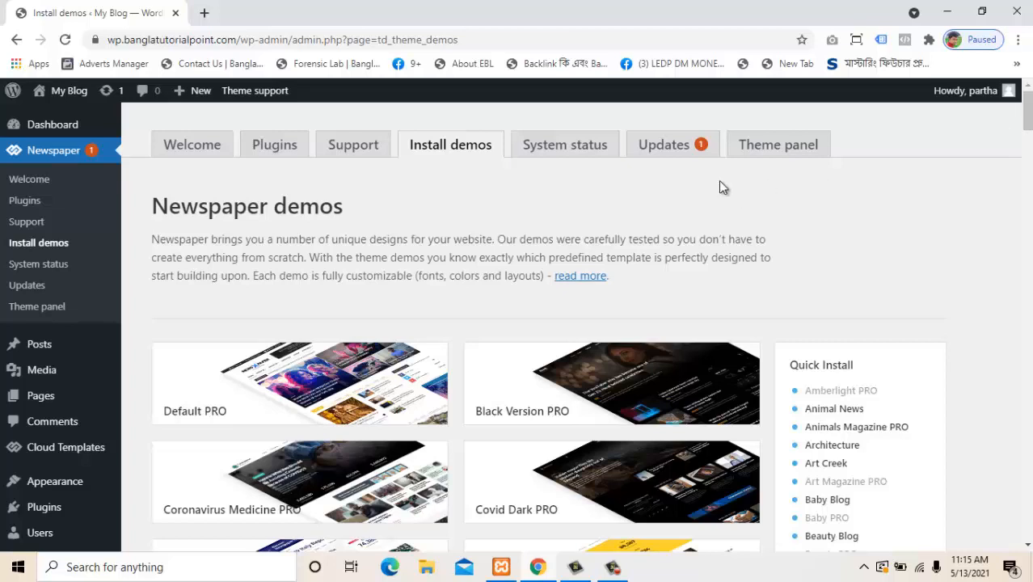
Step: Try to install the Newspaper 10.4 update from the theme's Updates page, accepting the theme and plugin update
{"action": "left_click", "coordinate": [676, 159]}
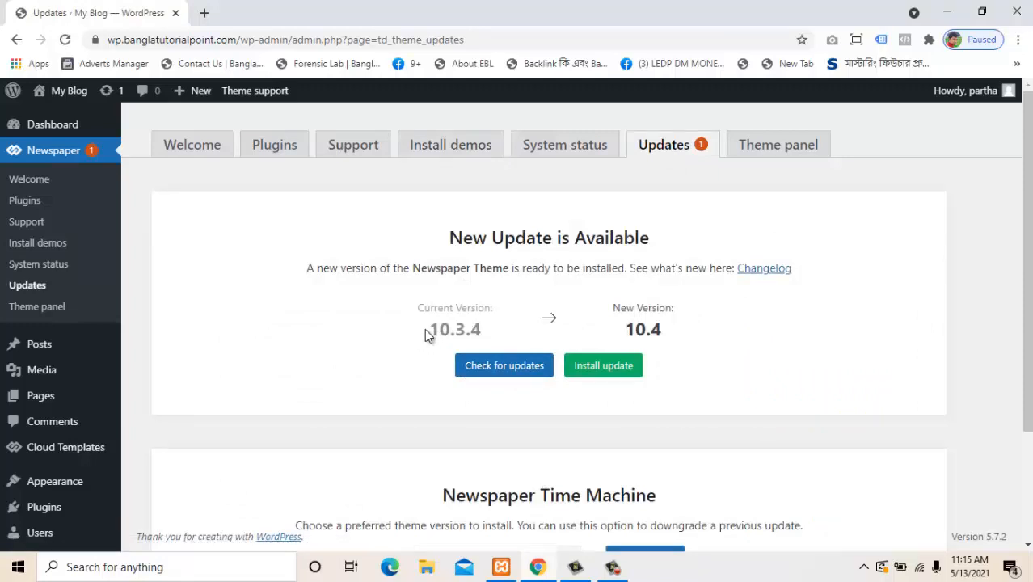
{"action": "left_click_drag", "start_coordinate": [426, 328], "coordinate": [456, 329]}
{"action": "left_click_drag", "start_coordinate": [624, 329], "coordinate": [651, 329]}
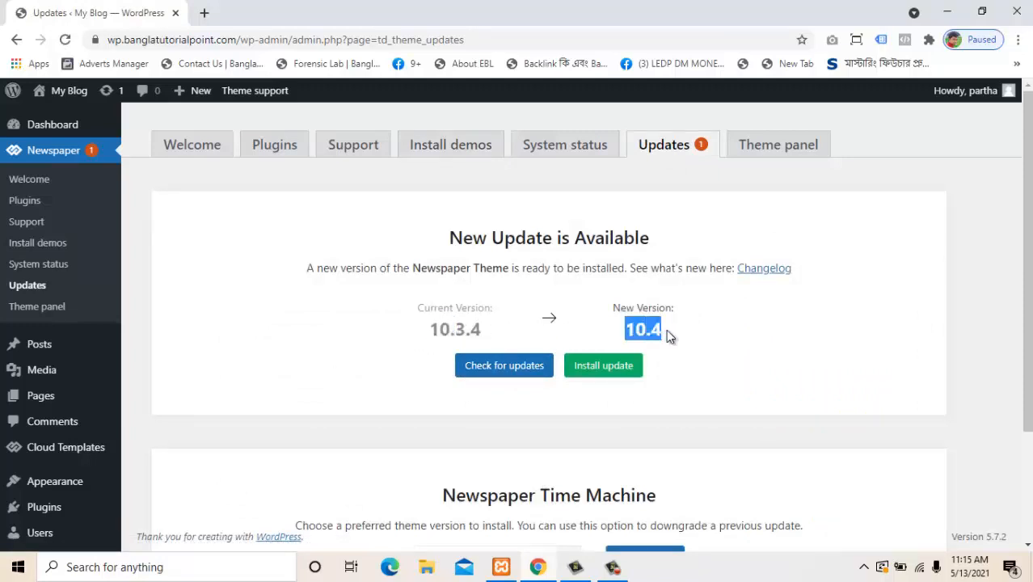
{"action": "left_click", "coordinate": [595, 366]}
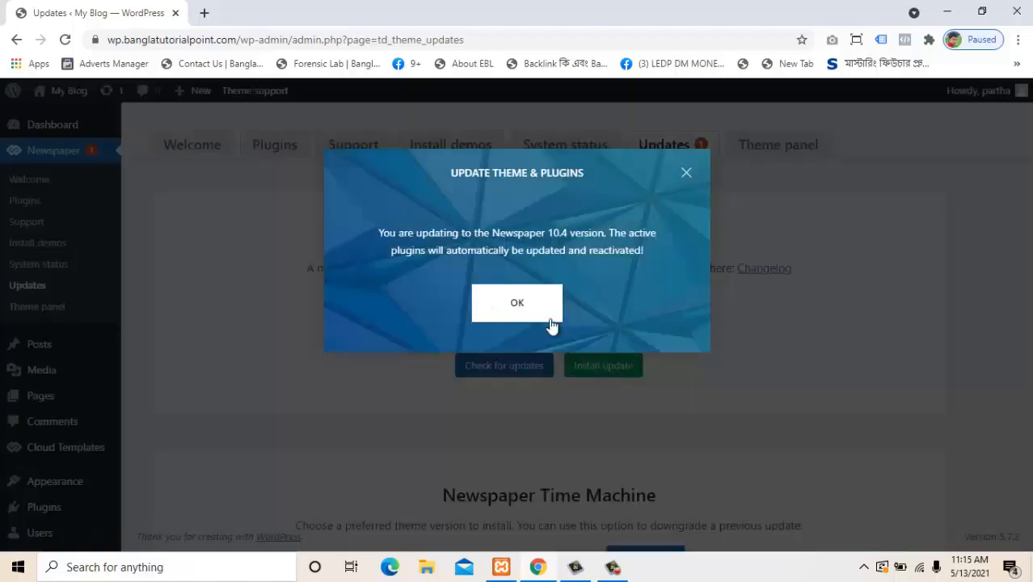
{"action": "left_click", "coordinate": [511, 299]}
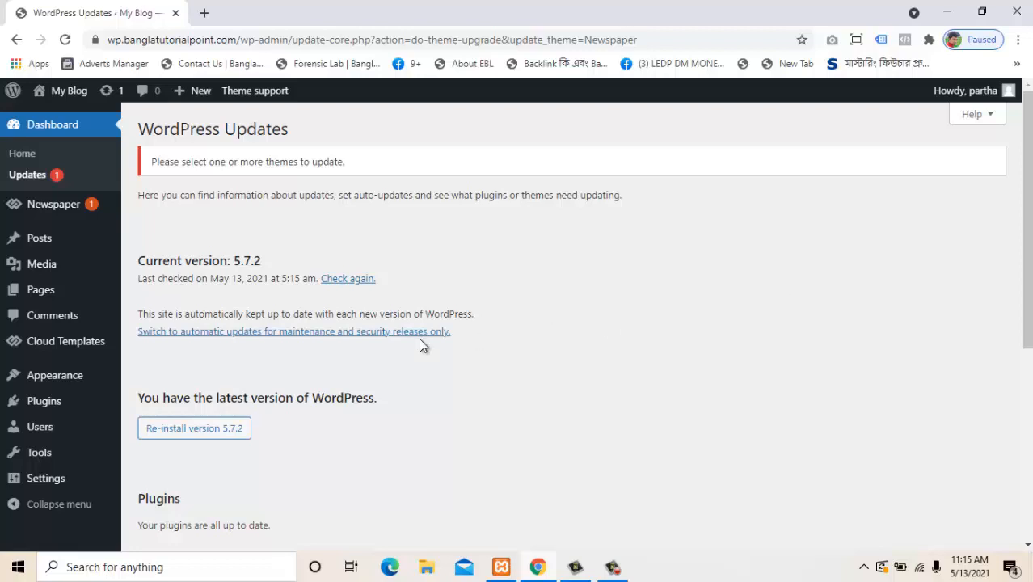
Step: Switch WordPress to automatic updates for maintenance and security releases only
{"action": "left_click", "coordinate": [342, 344]}
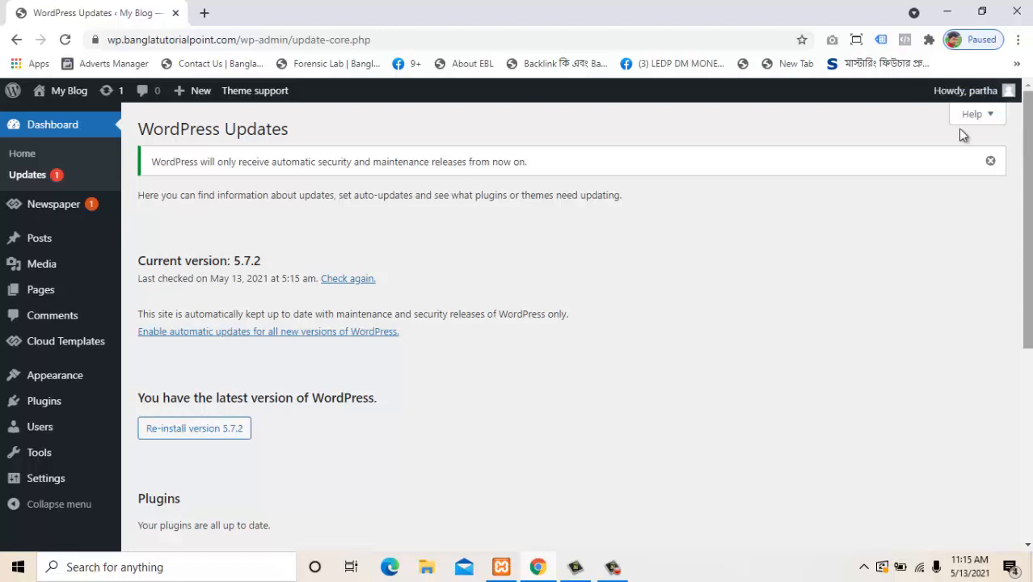
{"action": "left_click_drag", "start_coordinate": [159, 163], "coordinate": [517, 162]}
{"action": "left_click", "coordinate": [459, 162]}
{"action": "left_click", "coordinate": [647, 196]}
Step: Select the Newspaper theme in the Themes section of WordPress Updates and start its update to version 10.4
{"action": "scroll", "coordinate": [1027, 242], "scroll_direction": "down", "scroll_amount": 1}
{"action": "left_click_drag", "start_coordinate": [1028, 230], "coordinate": [1029, 395]}
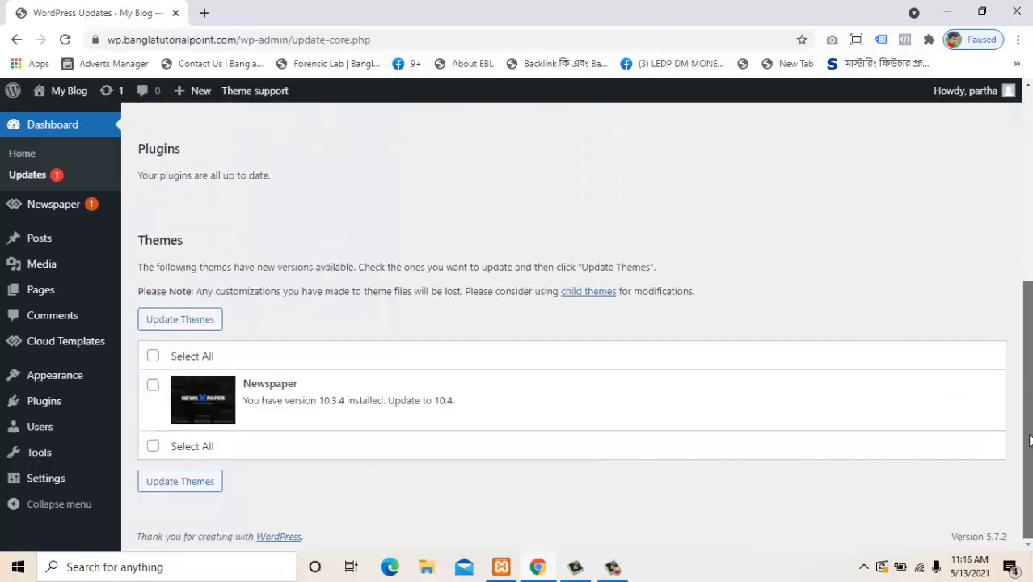
{"action": "left_click_drag", "start_coordinate": [1029, 461], "coordinate": [1028, 268]}
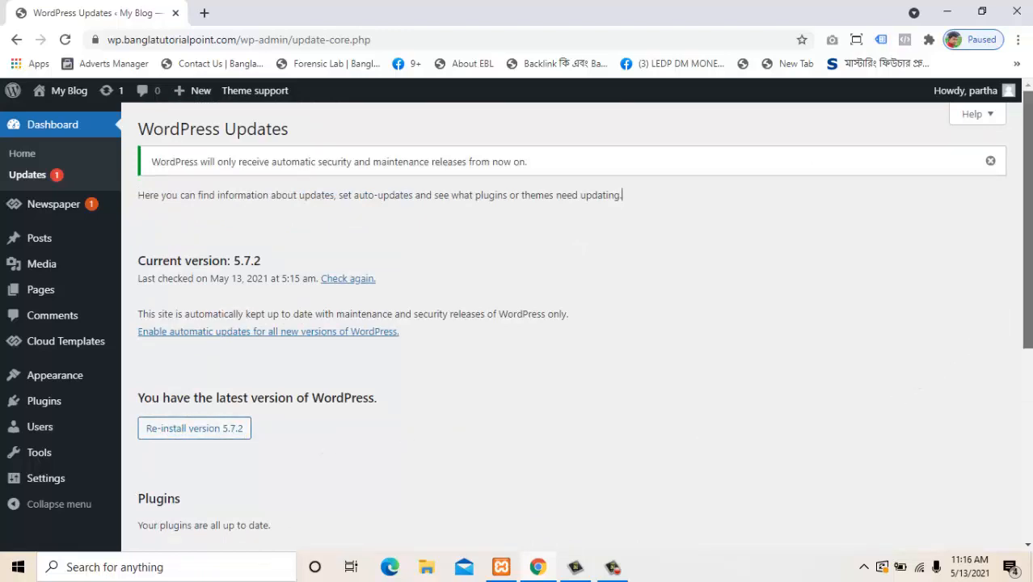
{"action": "left_click_drag", "start_coordinate": [1025, 299], "coordinate": [1019, 509]}
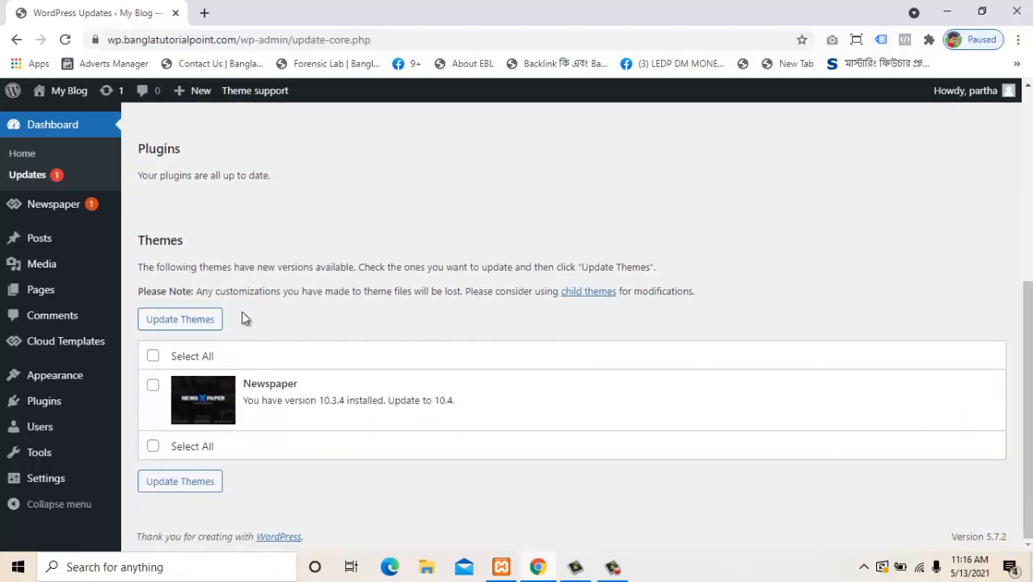
{"action": "left_click_drag", "start_coordinate": [193, 259], "coordinate": [197, 267]}
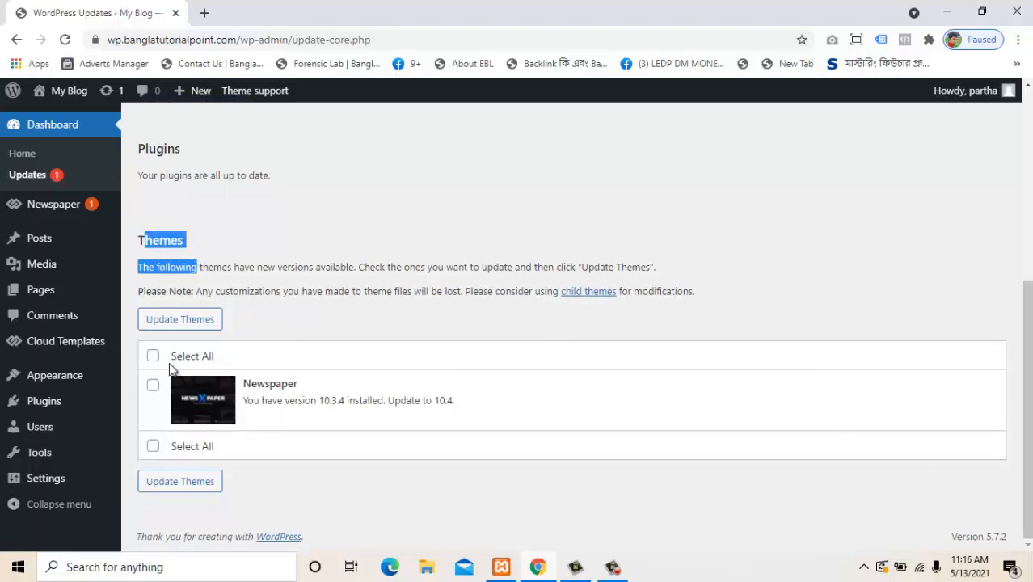
{"action": "left_click", "coordinate": [154, 386]}
{"action": "left_click", "coordinate": [178, 320]}
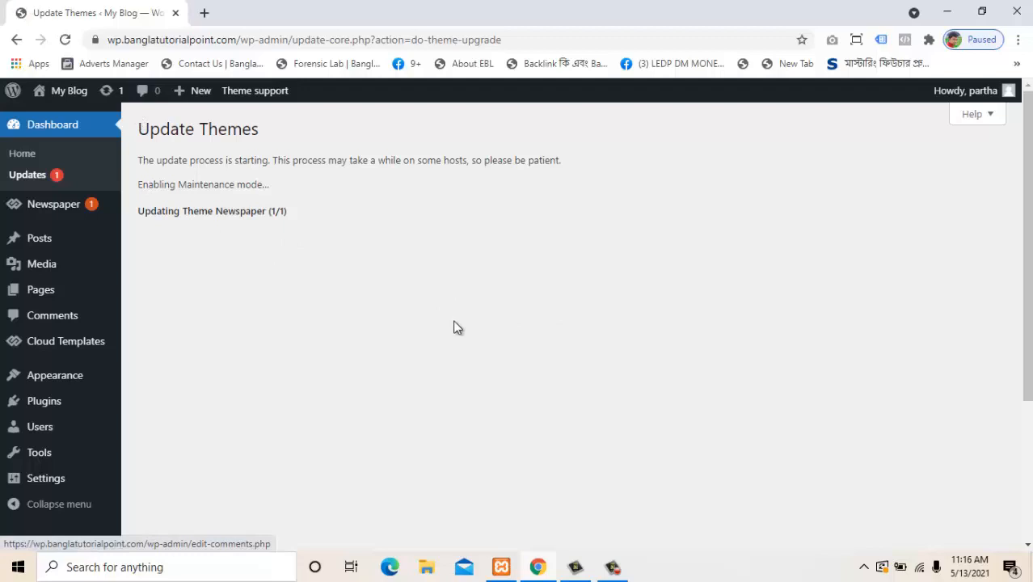
Step: Read the progress text on the Update Themes page while the Newspaper update runs
{"action": "left_click_drag", "start_coordinate": [160, 158], "coordinate": [494, 160]}
{"action": "left_click", "coordinate": [373, 182]}
{"action": "left_click", "coordinate": [405, 159]}
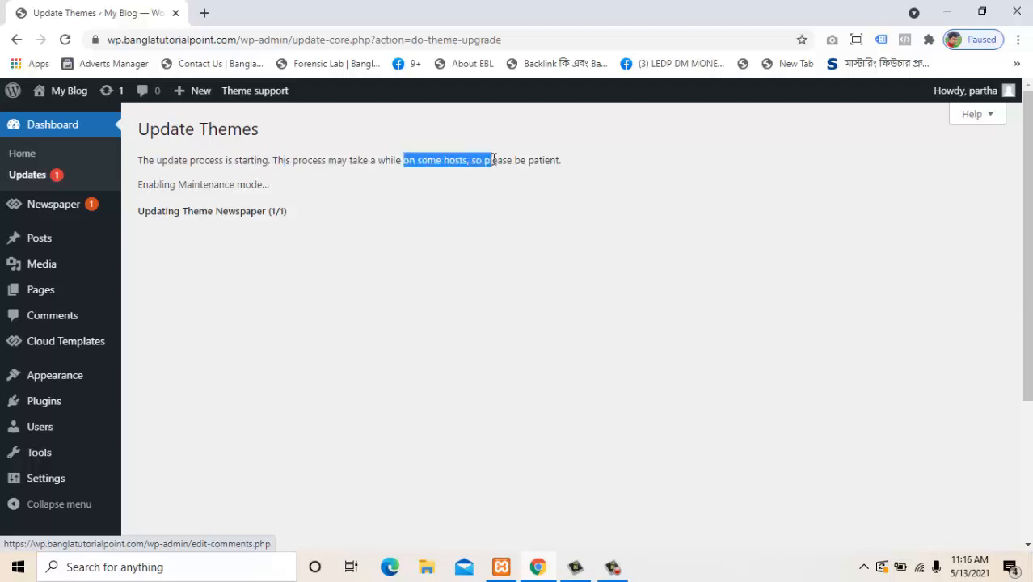
{"action": "left_click", "coordinate": [539, 176]}
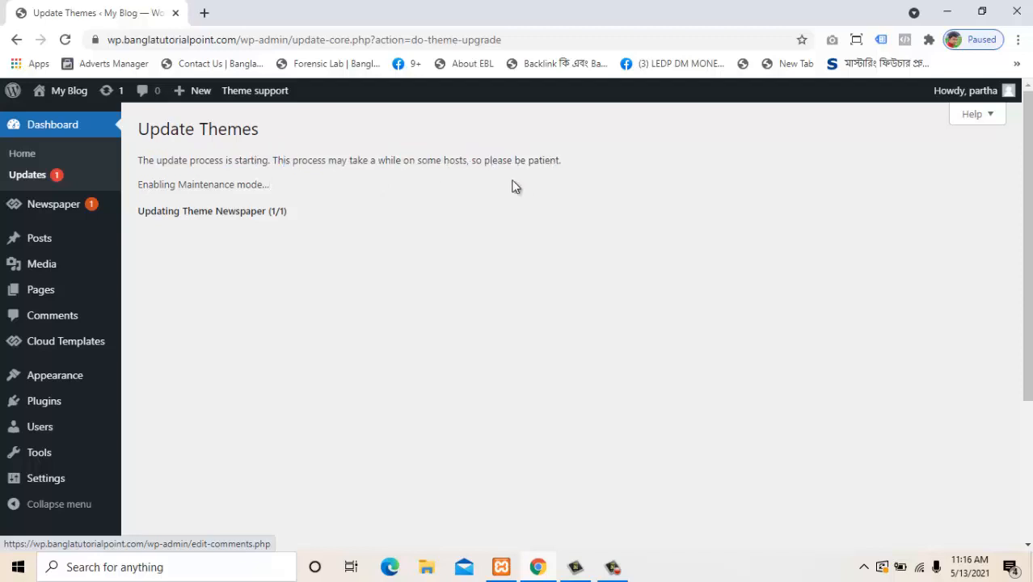
{"action": "left_click", "coordinate": [283, 204]}
{"action": "left_click_drag", "start_coordinate": [262, 218], "coordinate": [425, 248]}
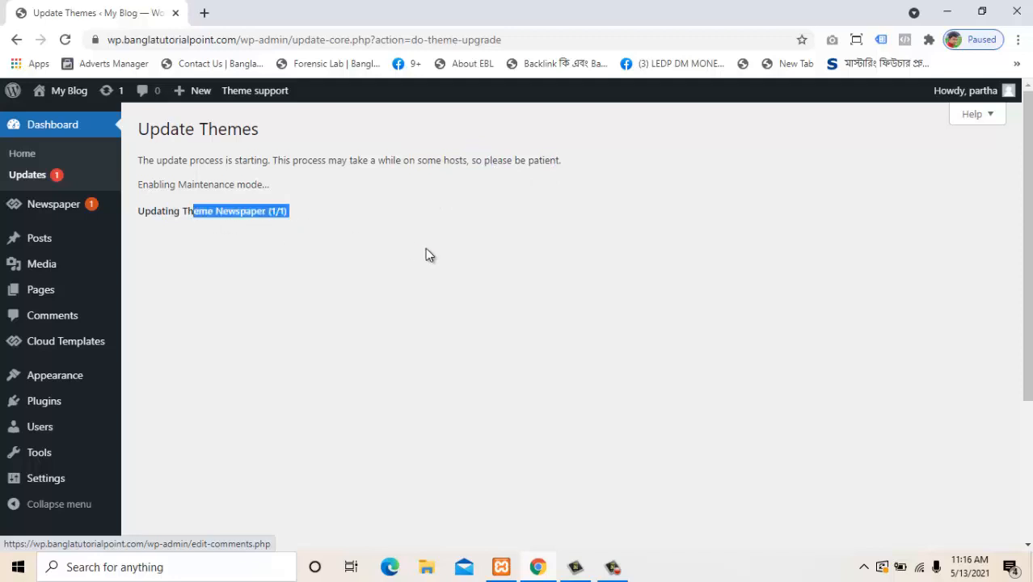
Step: Open the Newspaper theme's Welcome page in a new browser tab while keeping the Update Themes page open
{"action": "left_click", "coordinate": [425, 249]}
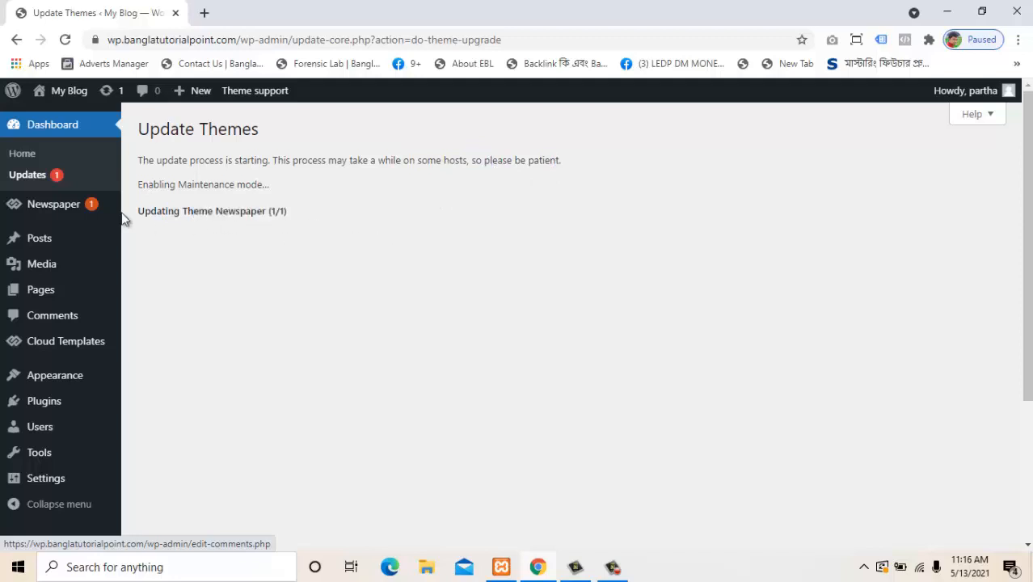
{"action": "mouse_move", "coordinate": [83, 203]}
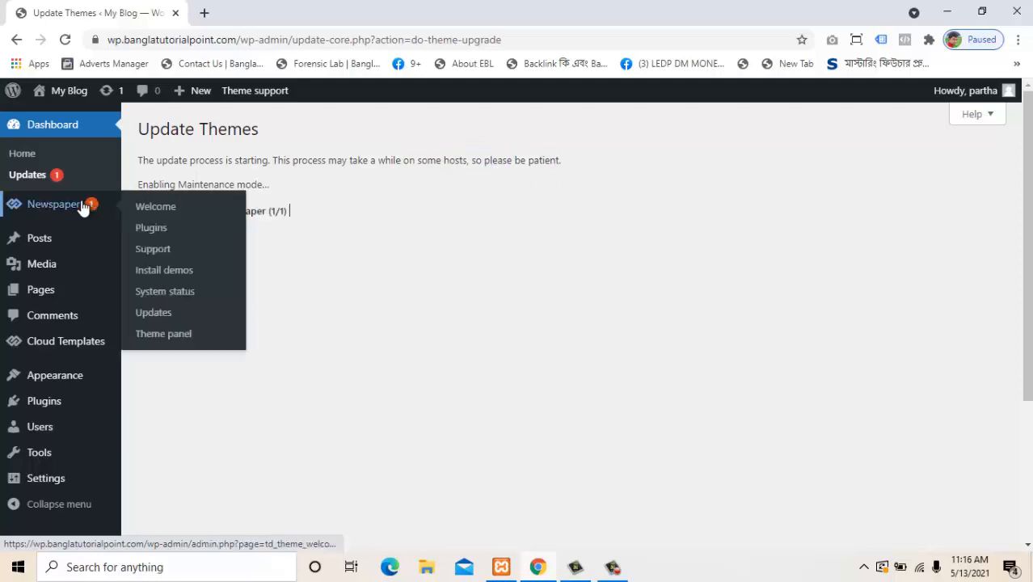
{"action": "right_click", "coordinate": [142, 212]}
{"action": "key", "text": "Escape"}
{"action": "left_click", "coordinate": [240, 11]}
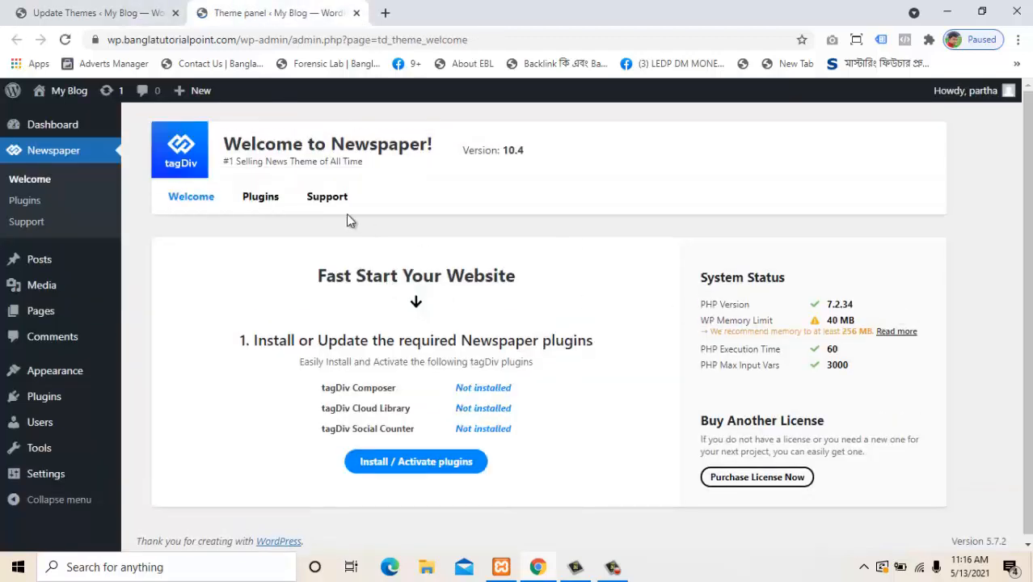
{"action": "left_click", "coordinate": [97, 12]}
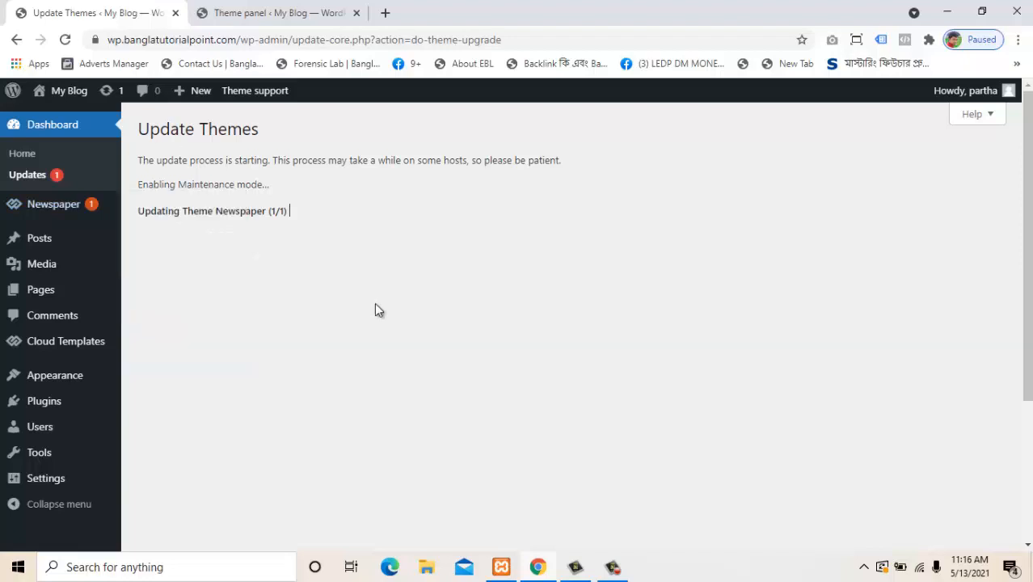
{"action": "left_click", "coordinate": [254, 12]}
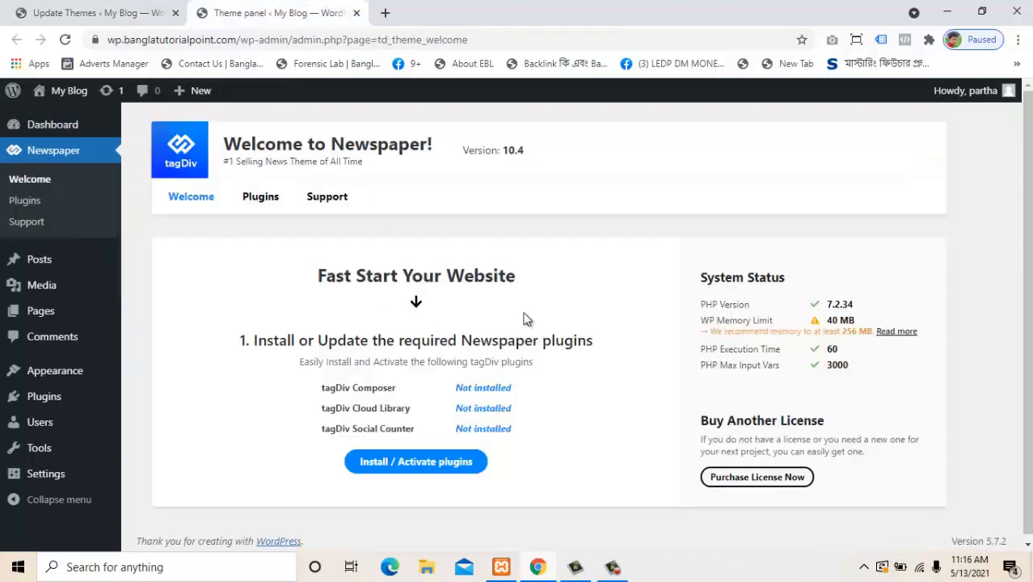
Step: Examine the System Status section on the Newspaper Welcome page, covering PHP version, WP memory limit, PHP execution time and max input vars
{"action": "left_click_drag", "start_coordinate": [1027, 291], "coordinate": [1027, 298]}
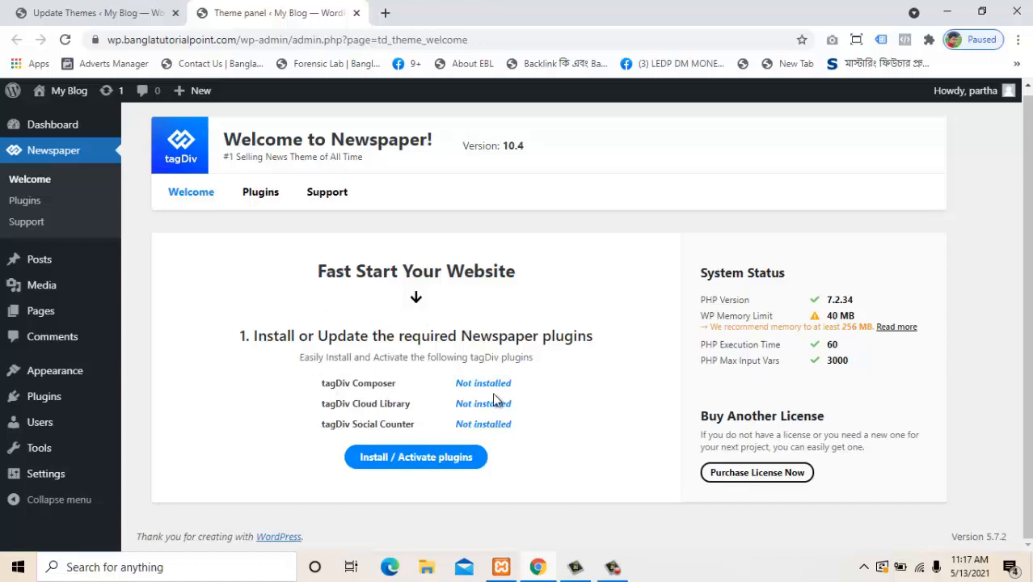
{"action": "left_click_drag", "start_coordinate": [1029, 299], "coordinate": [1028, 297]}
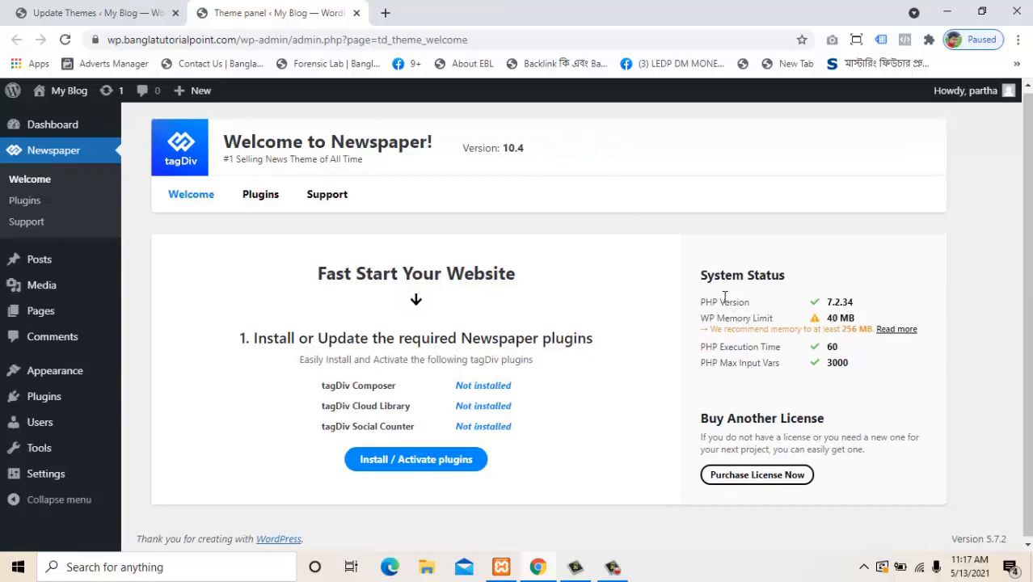
{"action": "left_click_drag", "start_coordinate": [701, 302], "coordinate": [828, 323]}
{"action": "left_click", "coordinate": [727, 329]}
{"action": "left_click", "coordinate": [811, 296]}
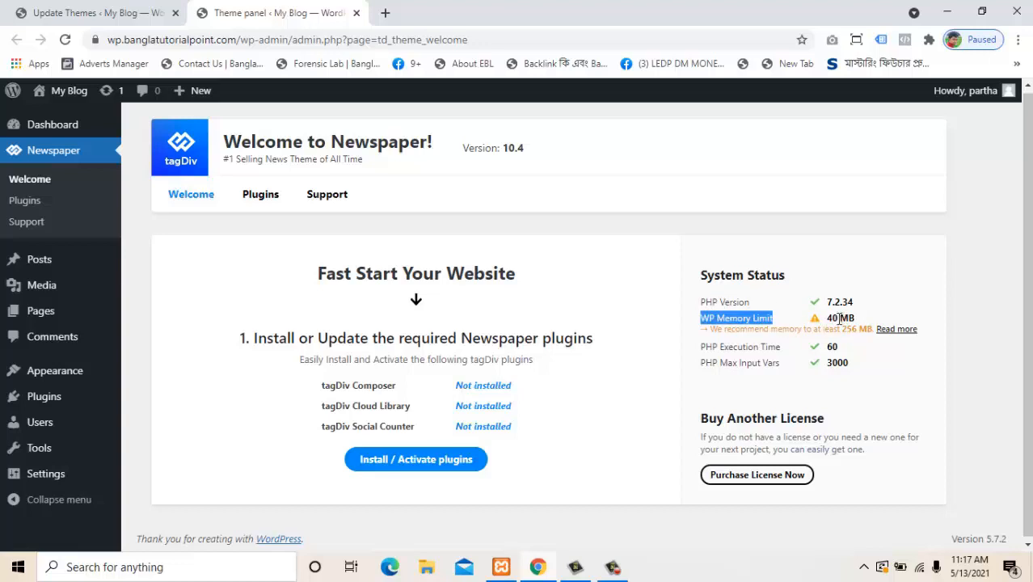
{"action": "left_click_drag", "start_coordinate": [719, 346], "coordinate": [762, 363]}
{"action": "left_click", "coordinate": [768, 373]}
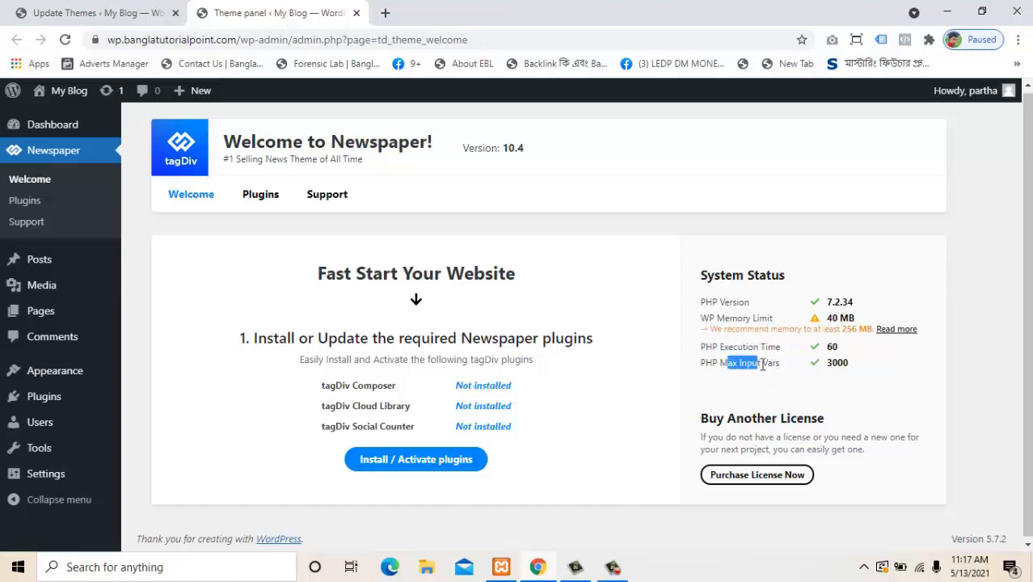
{"action": "left_click_drag", "start_coordinate": [699, 318], "coordinate": [776, 322]}
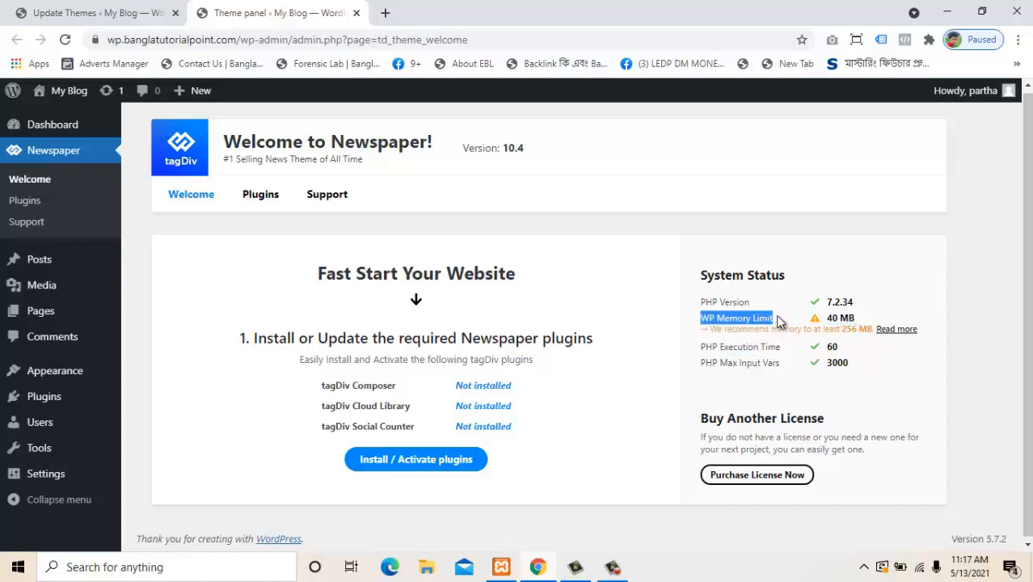
{"action": "left_click", "coordinate": [780, 321]}
{"action": "left_click_drag", "start_coordinate": [702, 347], "coordinate": [781, 347]}
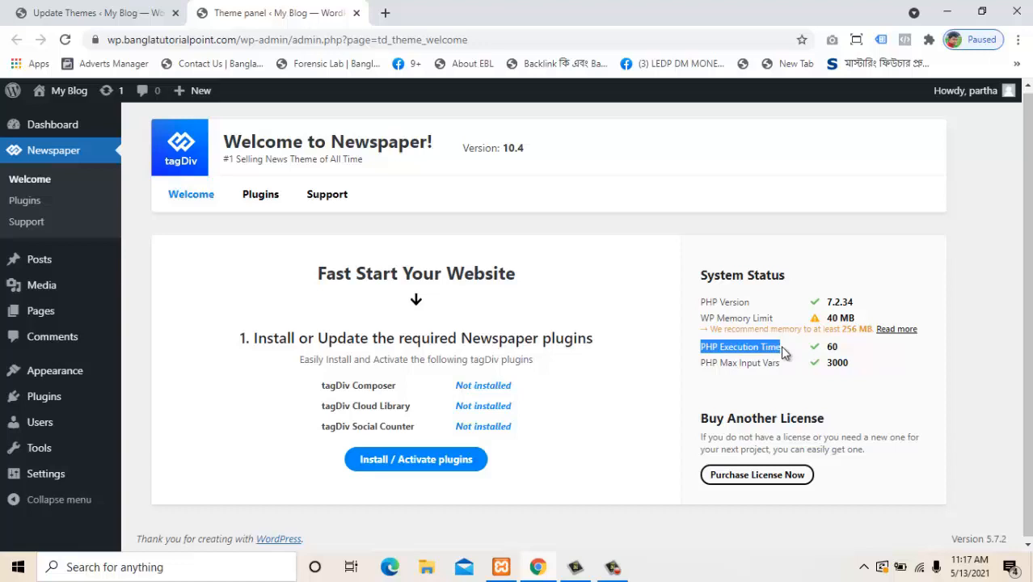
{"action": "left_click", "coordinate": [782, 353]}
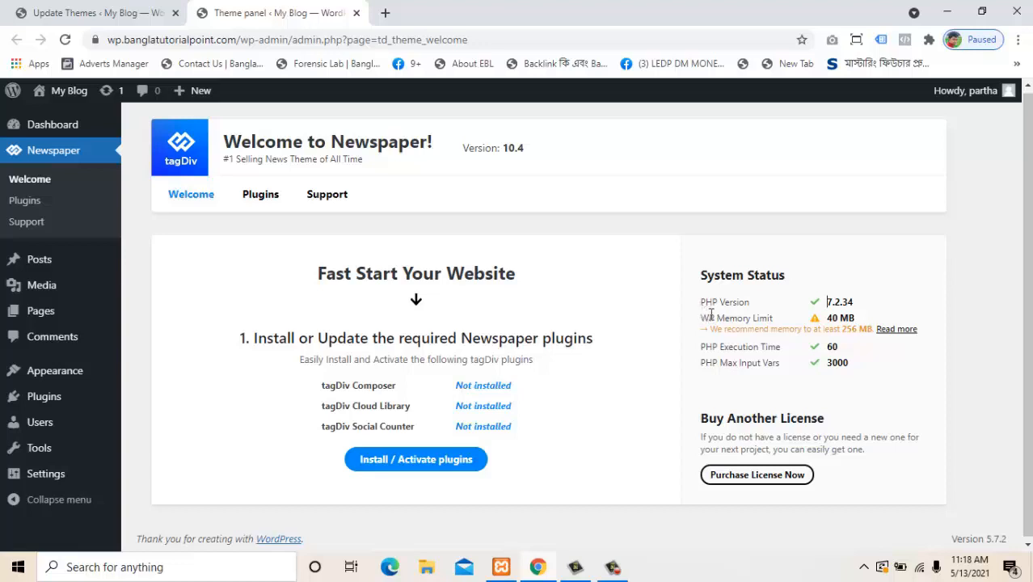
{"action": "left_click_drag", "start_coordinate": [700, 308], "coordinate": [780, 364]}
{"action": "left_click", "coordinate": [792, 376]}
{"action": "left_click_drag", "start_coordinate": [716, 312], "coordinate": [857, 395]}
{"action": "left_click", "coordinate": [691, 404]}
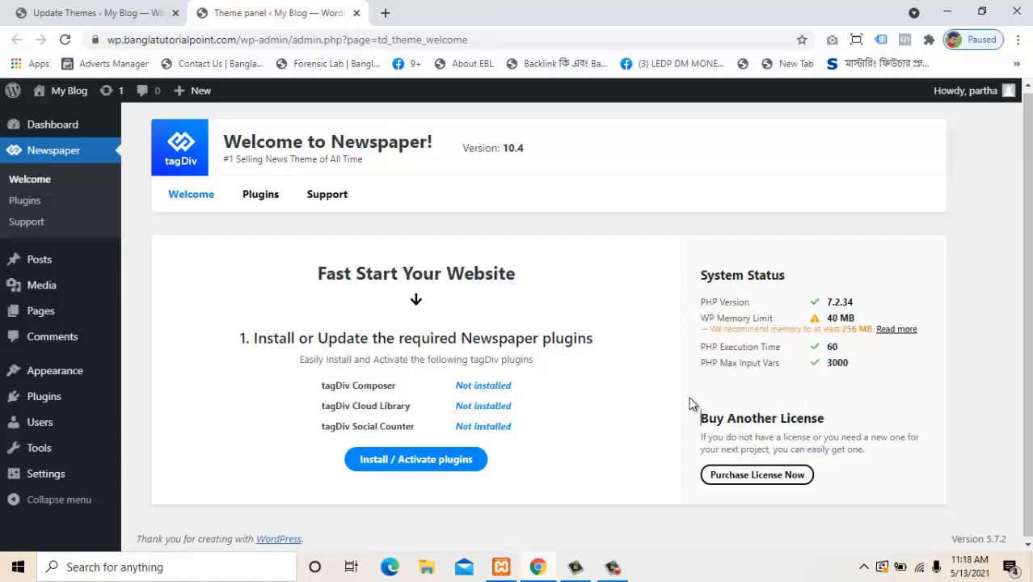